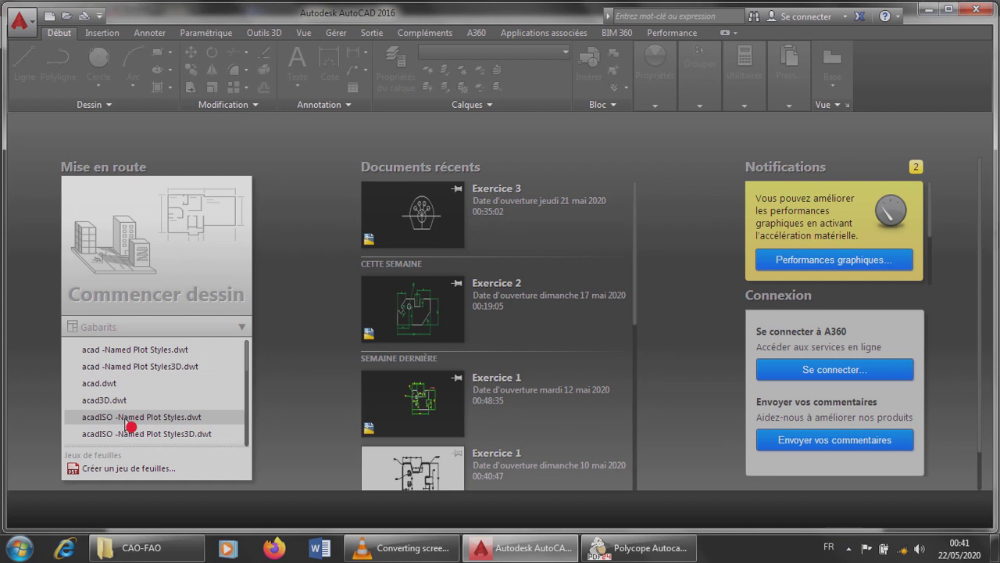
Create a new drawing from the acadiso.dwt template and turn the grid display off.
scroll(130, 426, down, 2)
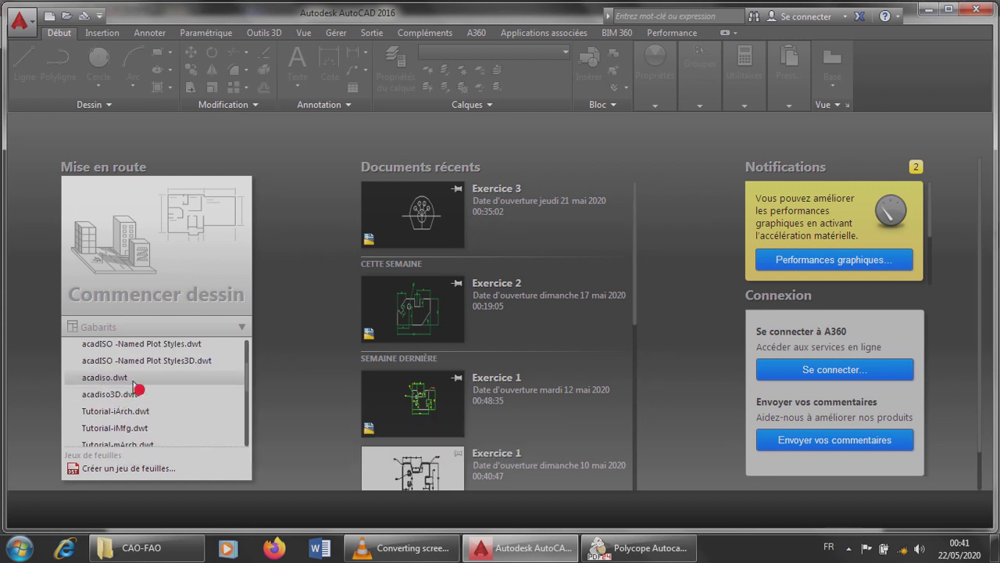
click(133, 380)
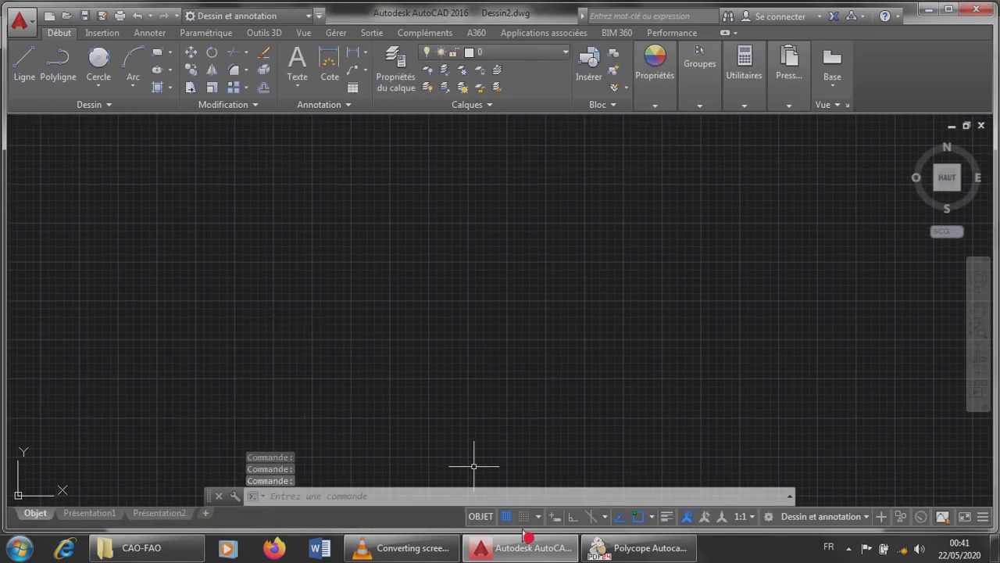
click(510, 519)
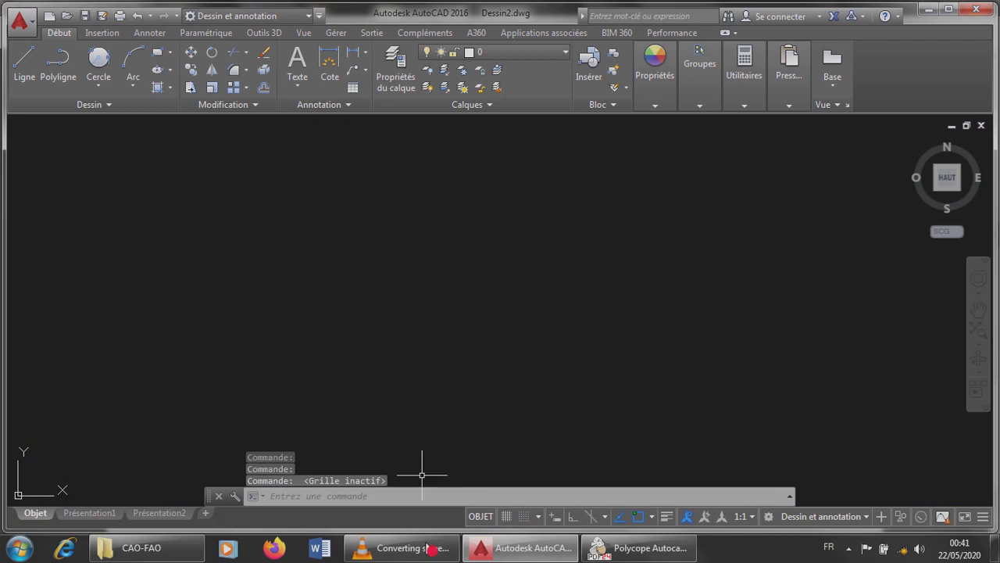
Switch to PDF24 Reader, examine the dimensioned Exercice 4 drawing, and return to AutoCAD.
click(422, 550)
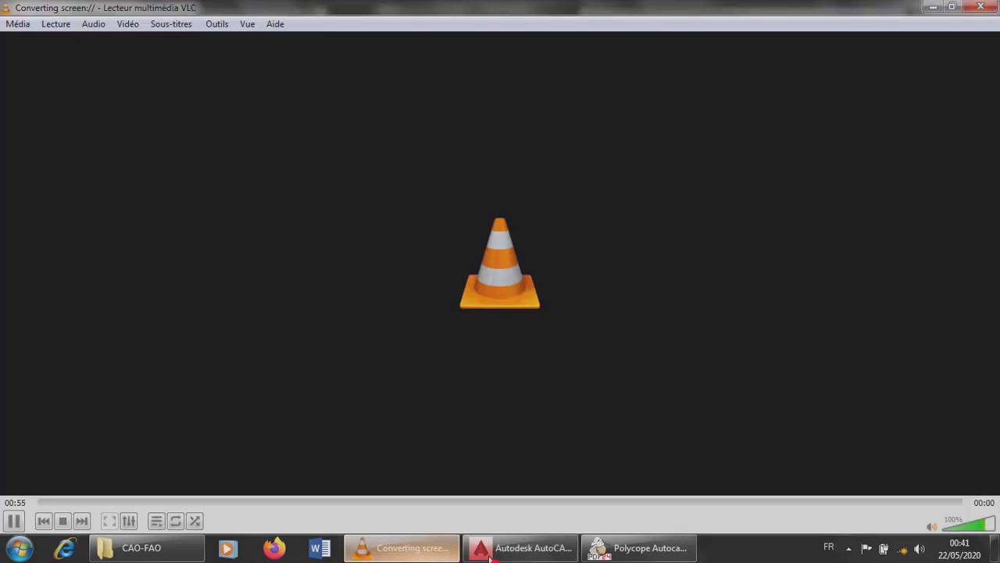
click(639, 551)
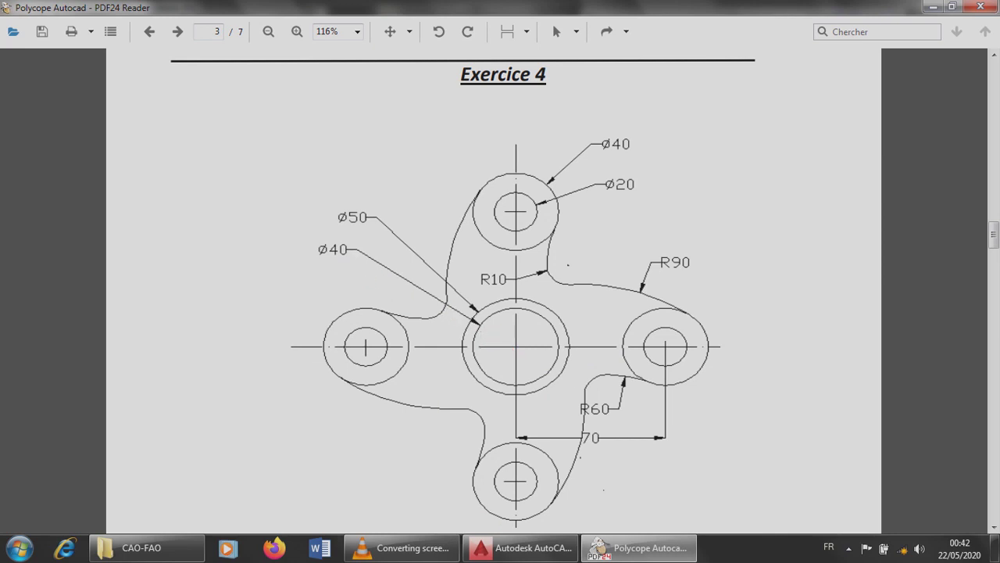
mouse_move(520, 558)
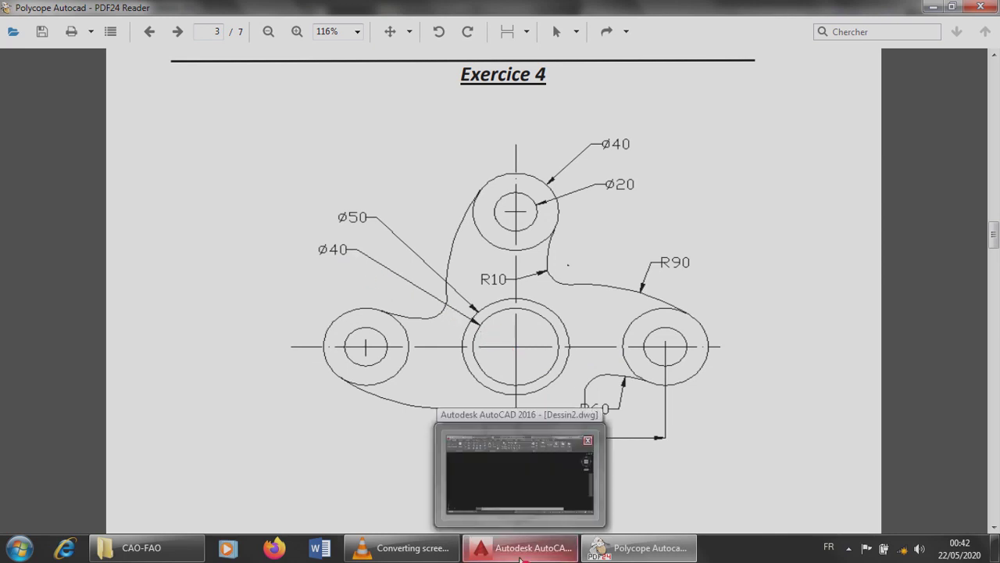
click(520, 558)
click(114, 74)
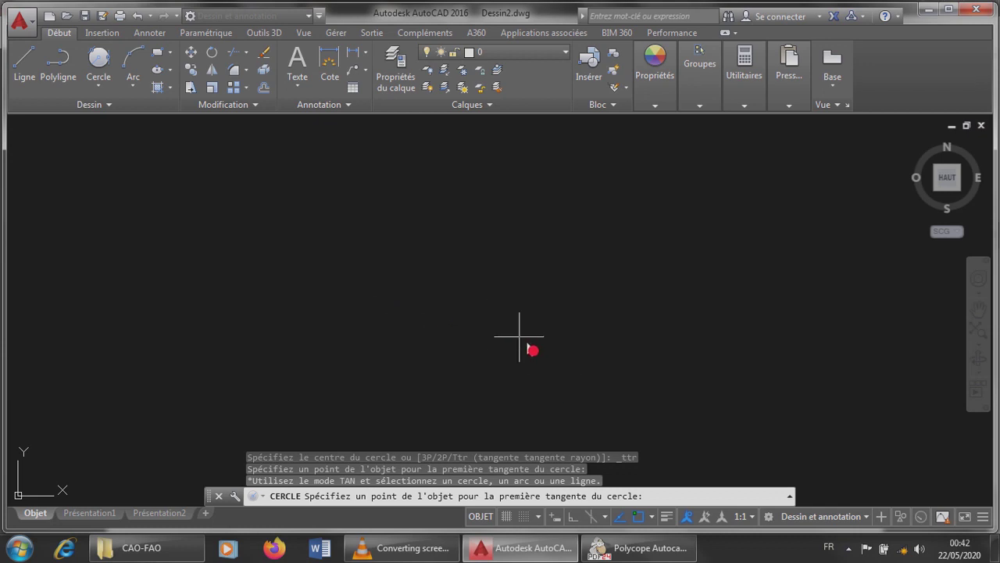
key(Escape)
key(Escape)
key(Escape)
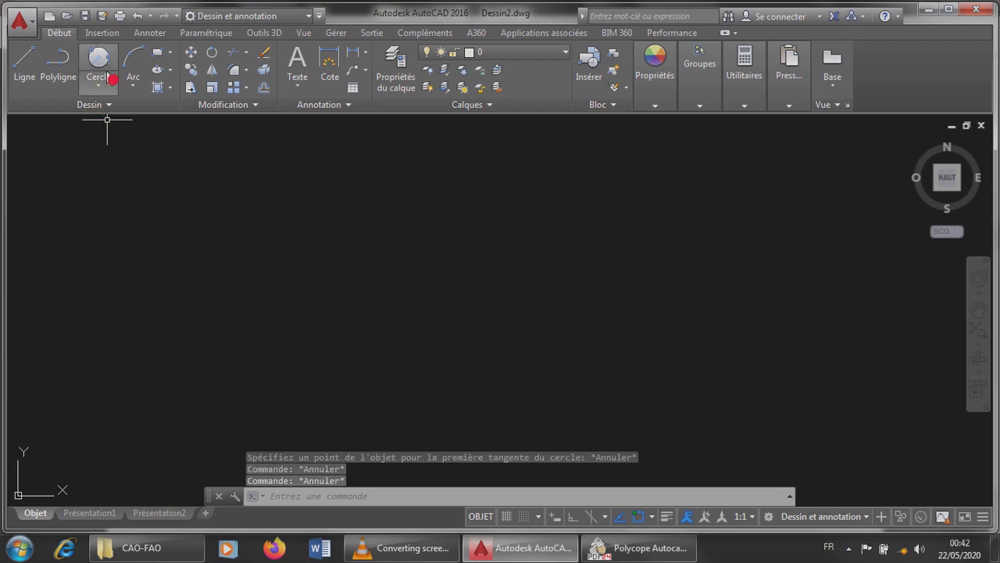
Draw a circle by centre and radius in the empty drawing area, with a radius of 20.
click(112, 78)
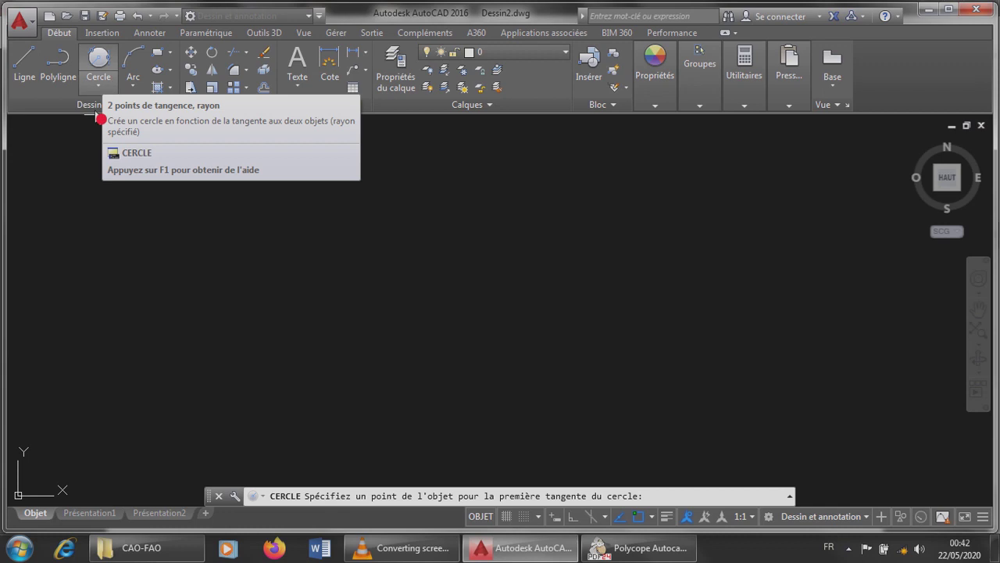
click(98, 85)
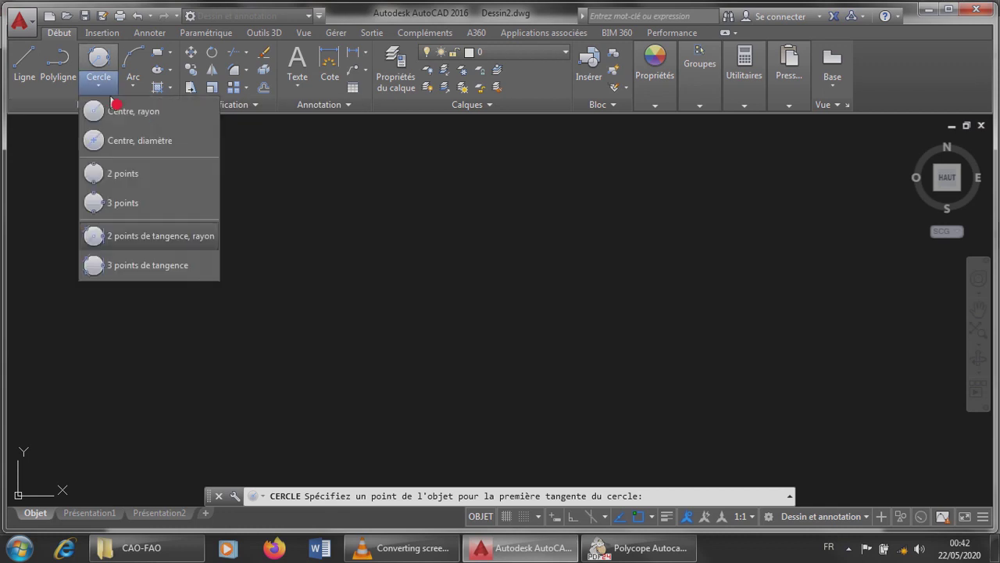
click(167, 117)
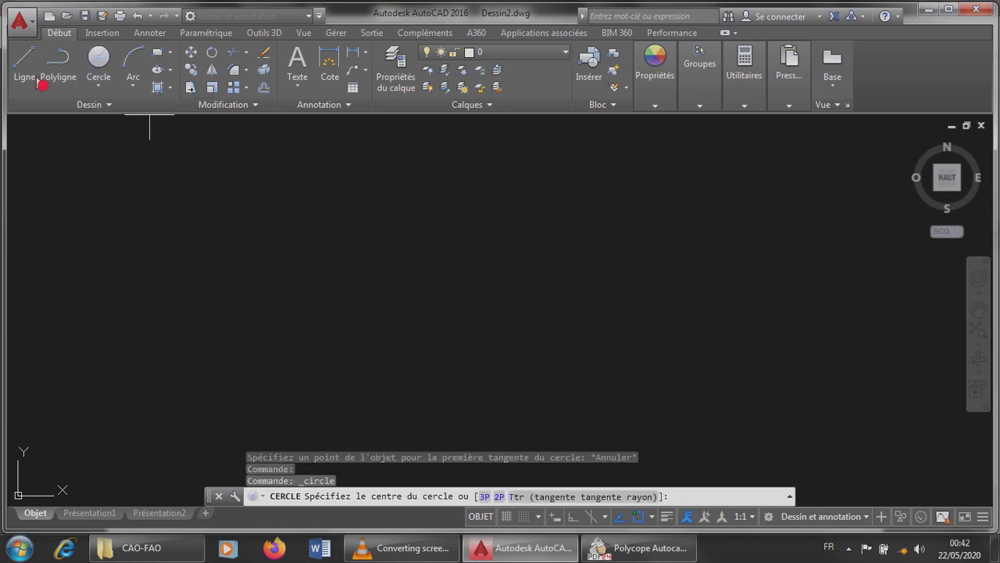
click(95, 59)
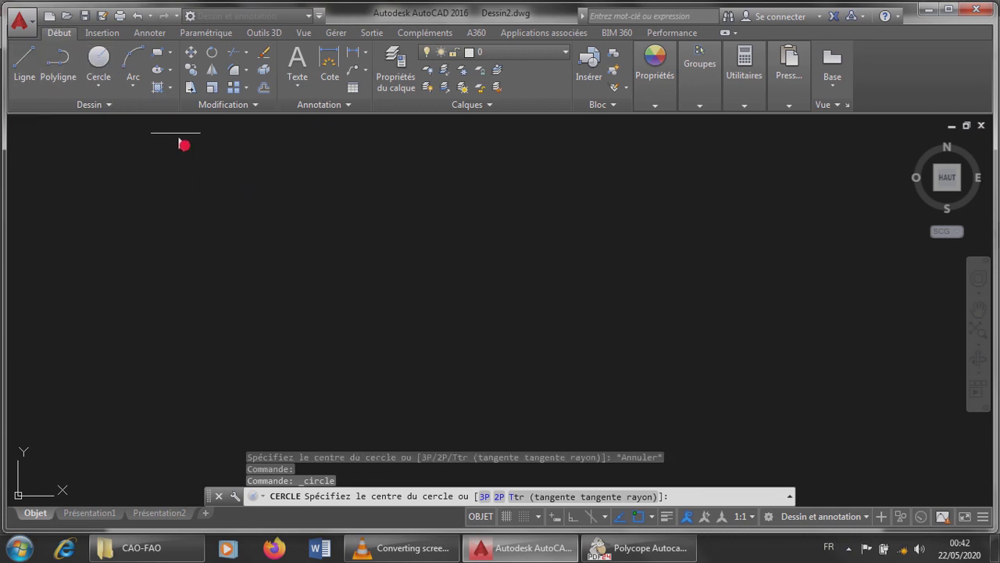
click(100, 84)
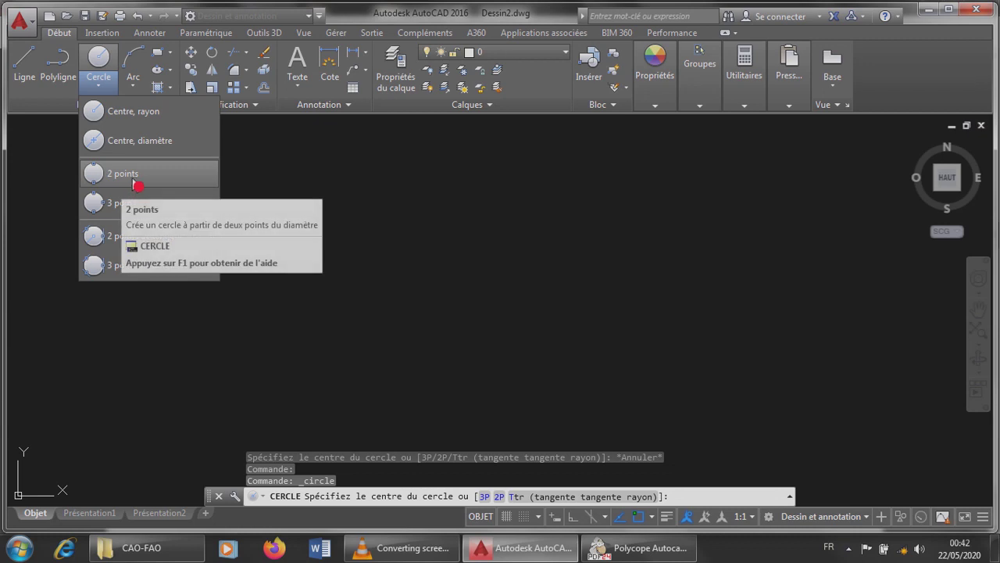
click(153, 123)
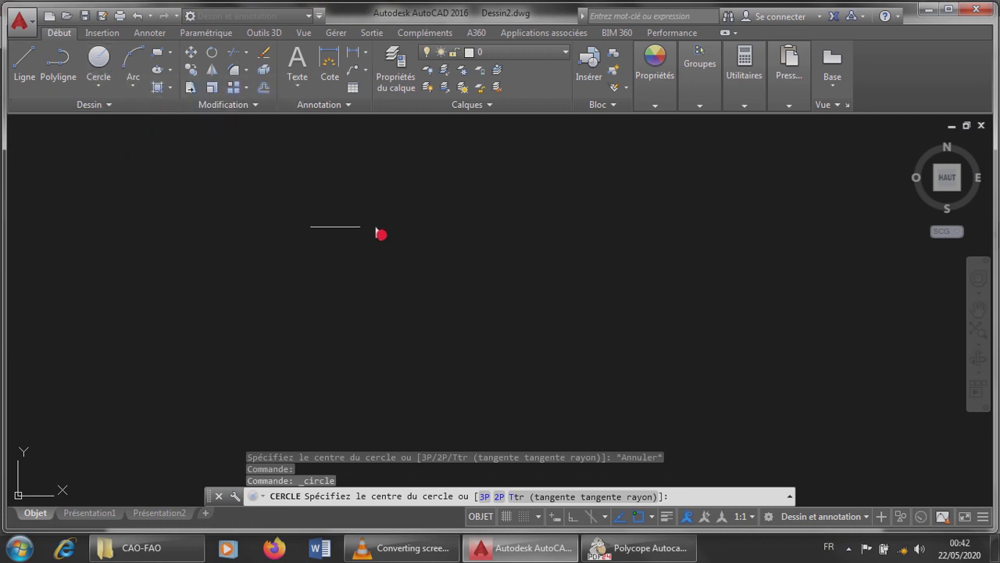
click(376, 274)
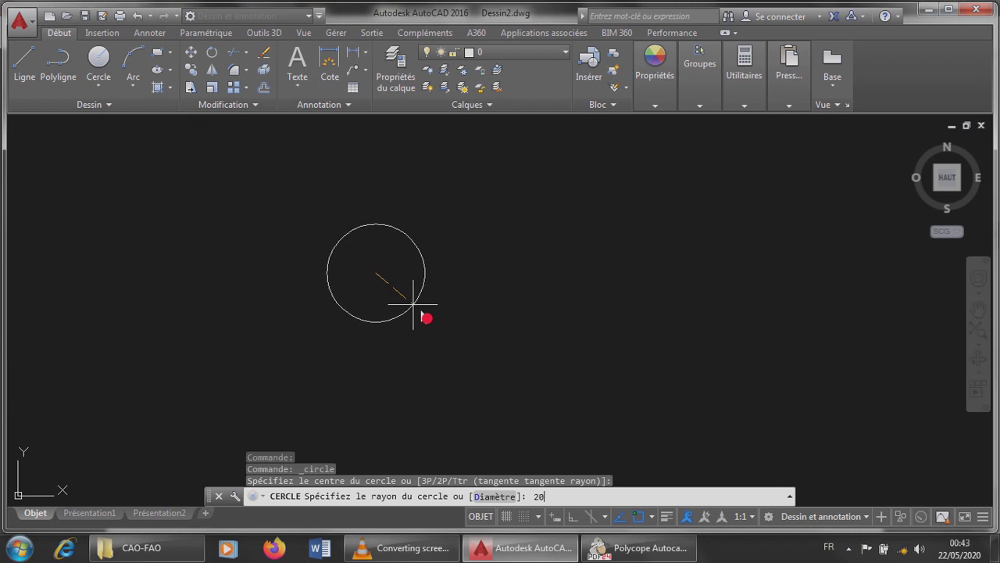
text(20)
key(Return)
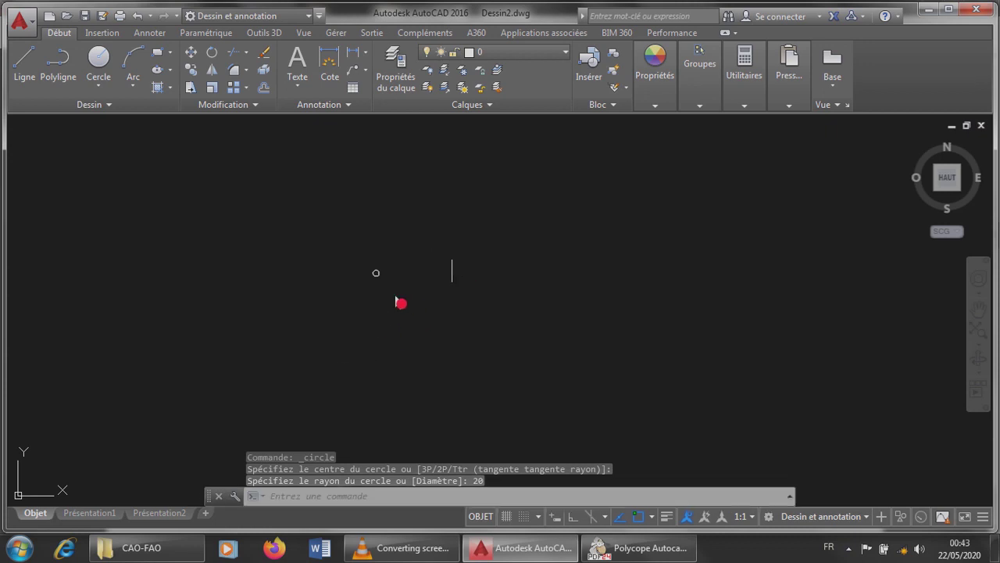
Enlarge the view of the circle and bring it near the middle of the drawing area with room around it.
scroll(348, 267, up, 4)
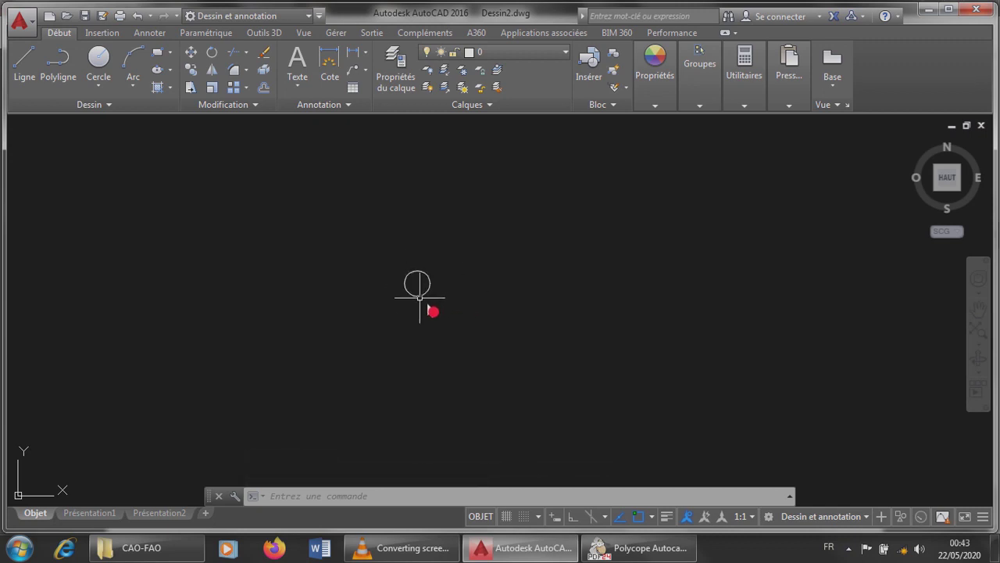
scroll(413, 291, up, 4)
scroll(415, 270, down, 3)
scroll(415, 273, up, 5)
scroll(414, 275, down, 4)
scroll(414, 275, up, 3)
scroll(414, 276, down, 3)
scroll(414, 275, up, 2)
scroll(414, 275, up, 2)
scroll(414, 275, down, 2)
scroll(414, 275, up, 2)
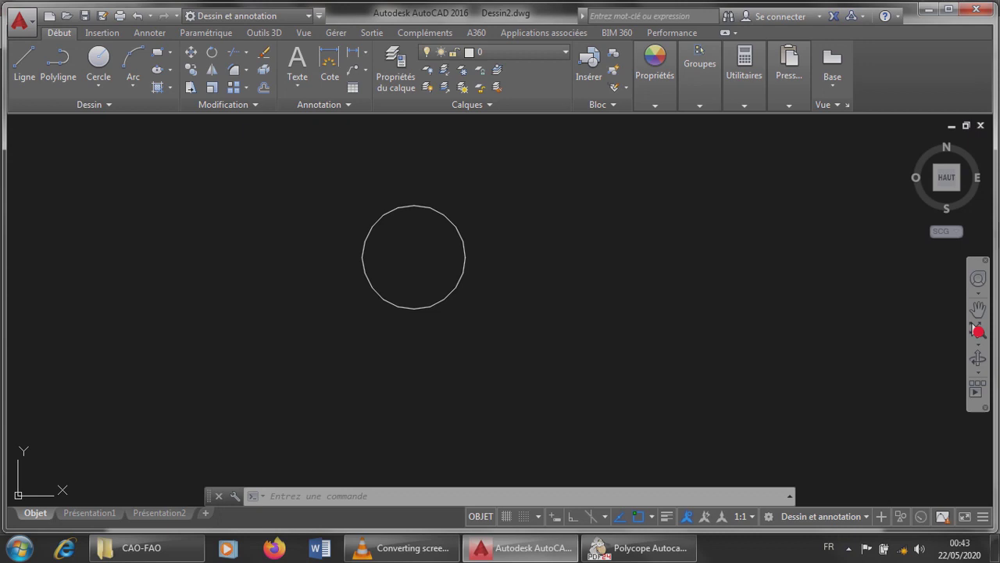
click(978, 310)
drag(440, 250, 458, 279)
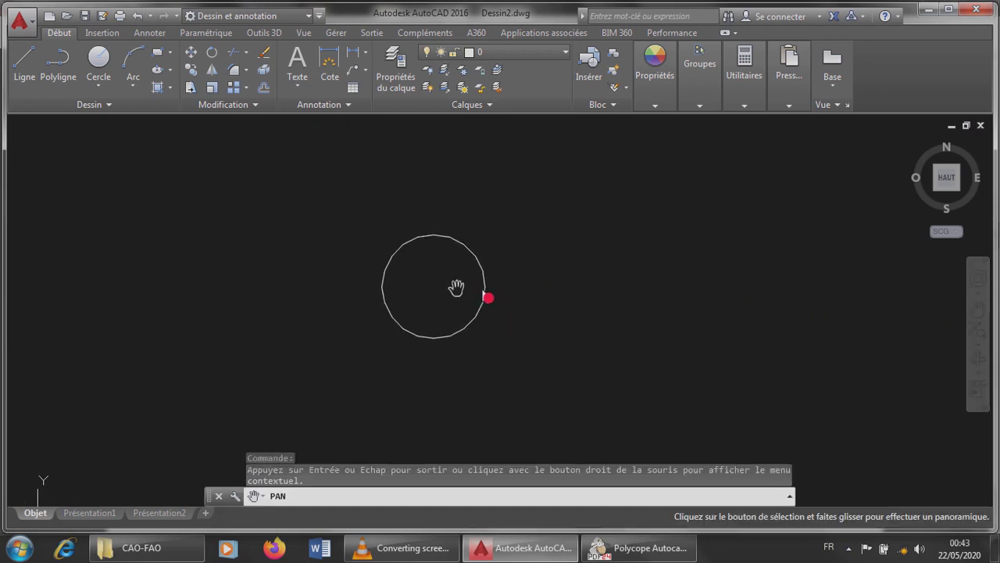
key(Escape)
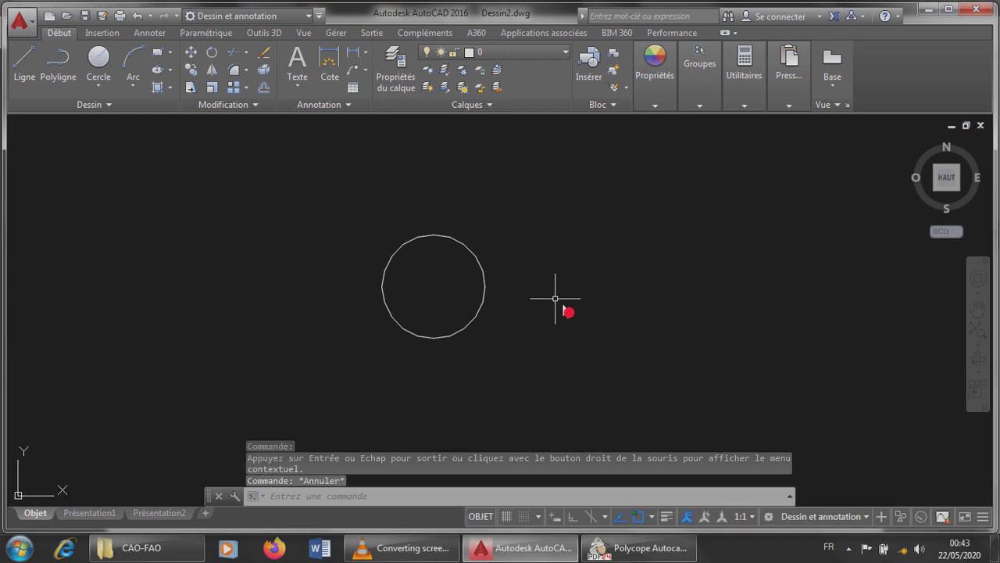
key(Escape)
key(Escape)
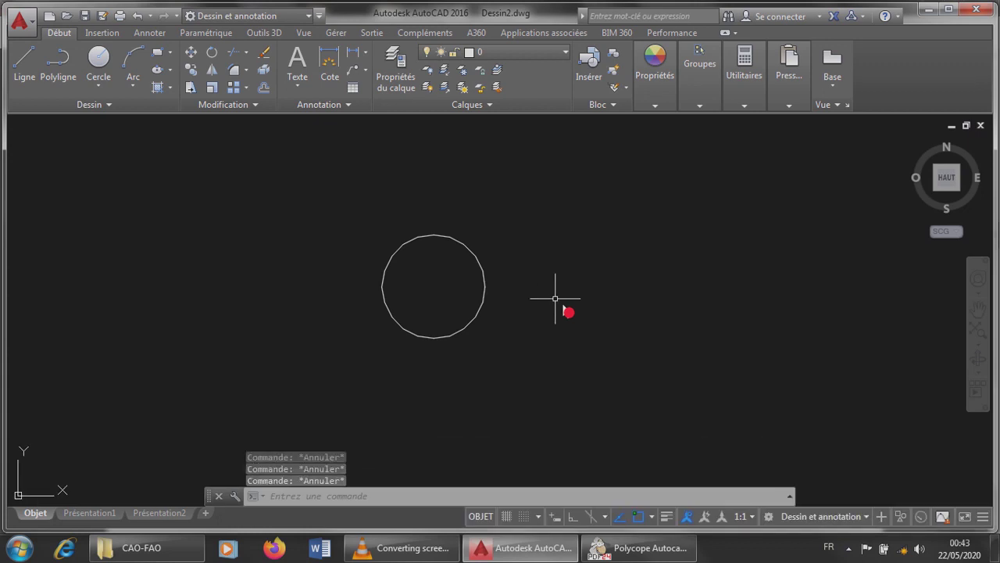
scroll(470, 371, down, 2)
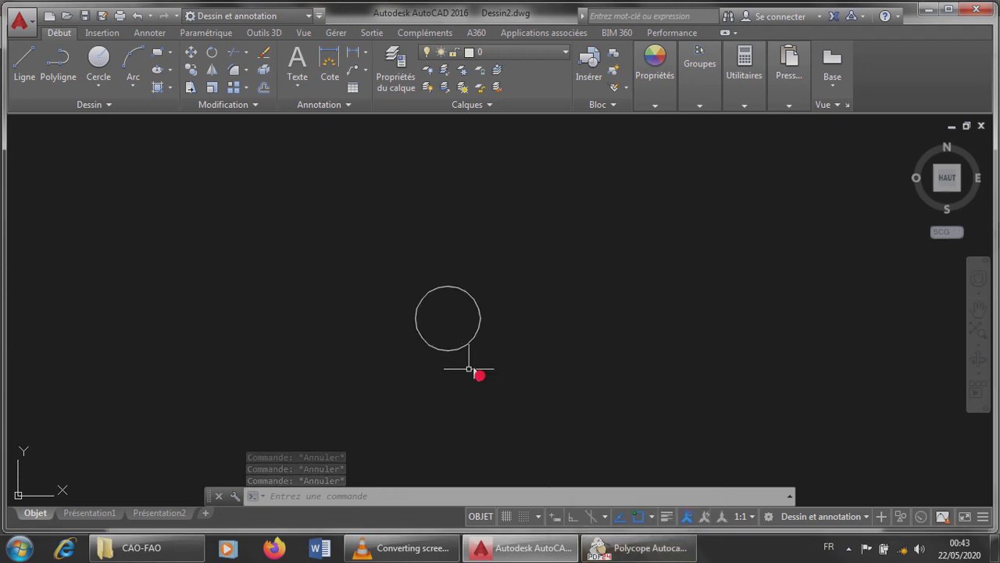
Check the central circles in the Exercice 4 PDF, and draw a concentric circle of radius 25 around the existing circle in AutoCAD.
click(638, 547)
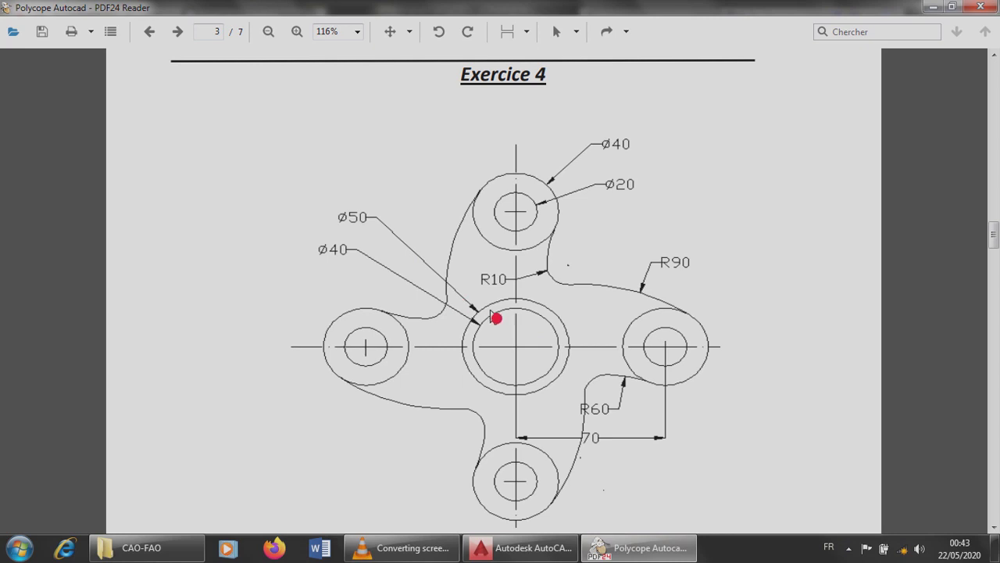
click(520, 547)
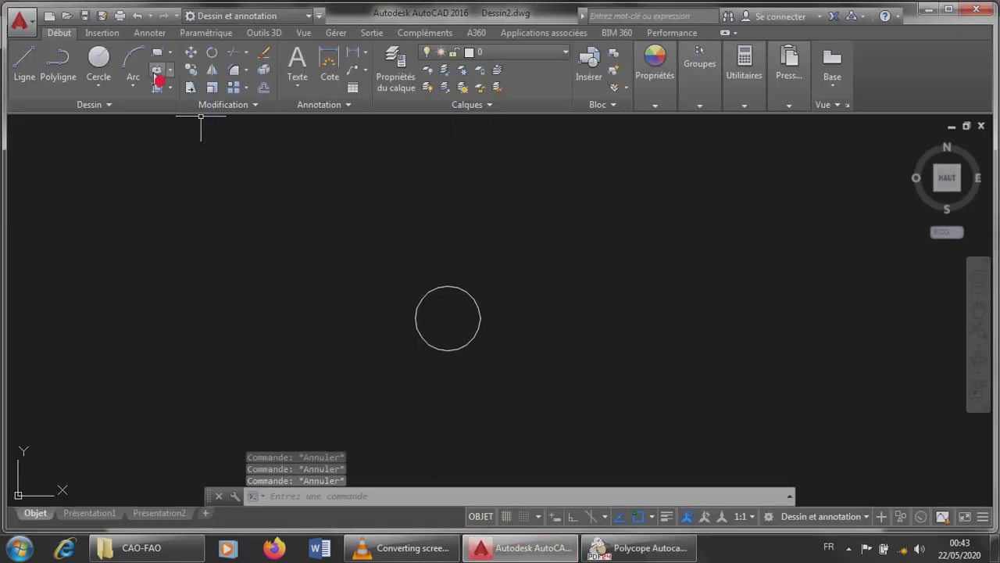
click(115, 75)
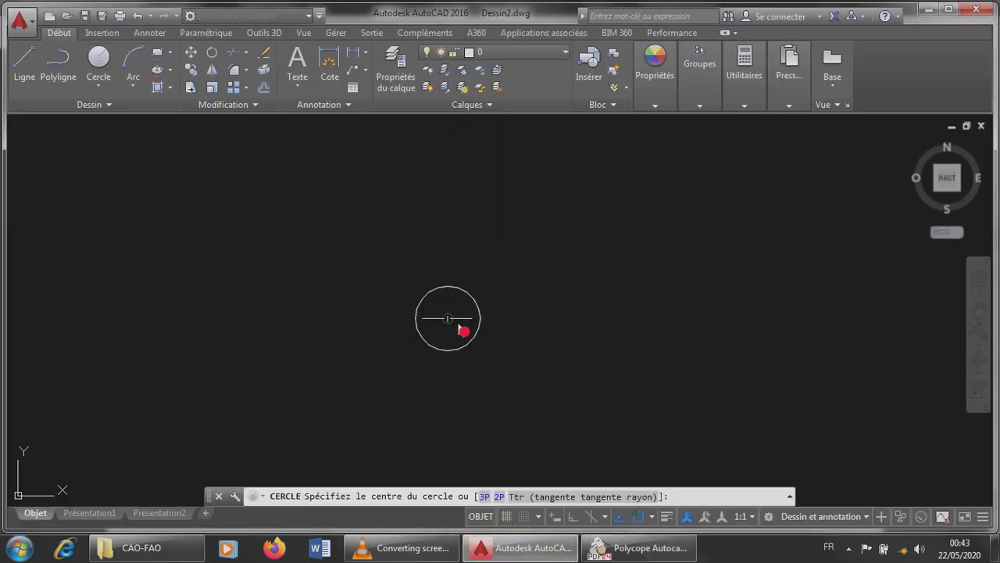
click(449, 318)
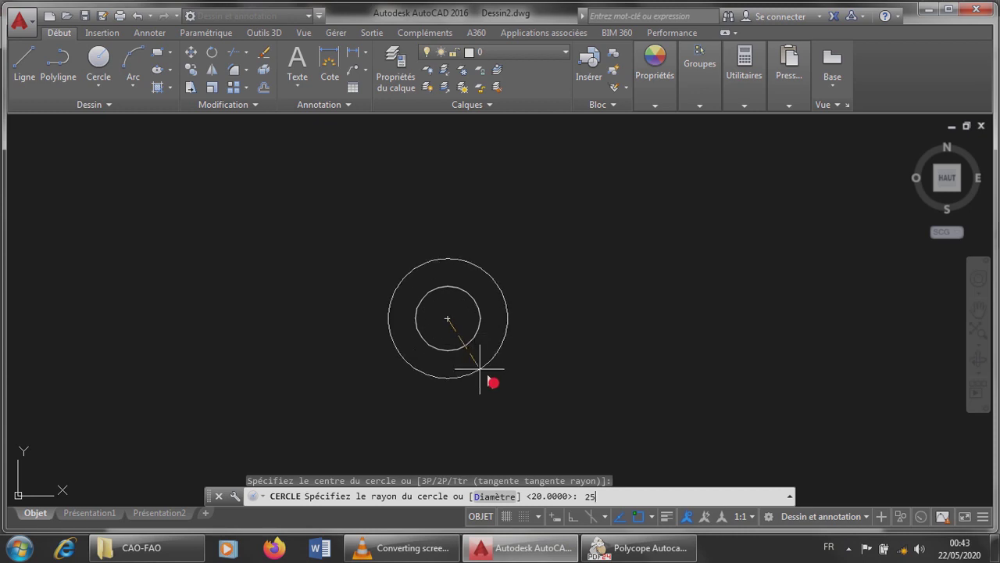
key(Return)
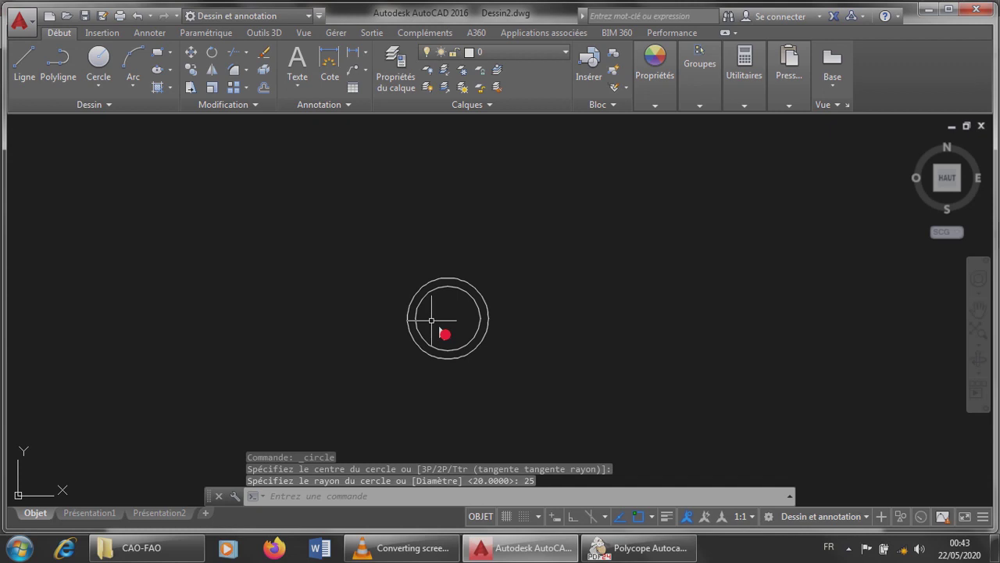
Following the Exercice 4 PDF, draw a horizontal line 70 long in AutoCAD from the circles' centre towards the right, with Ortho mode on.
click(617, 548)
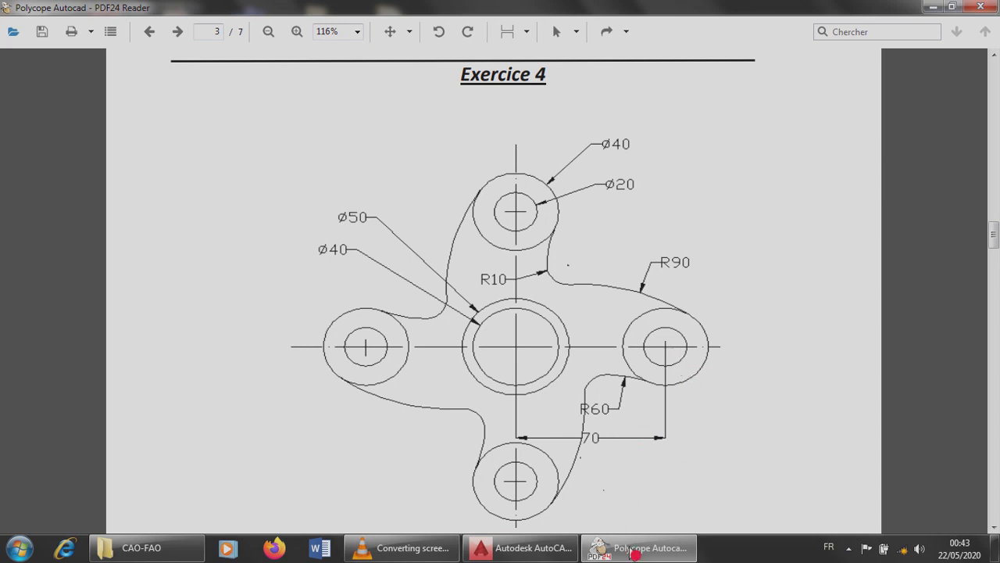
click(519, 547)
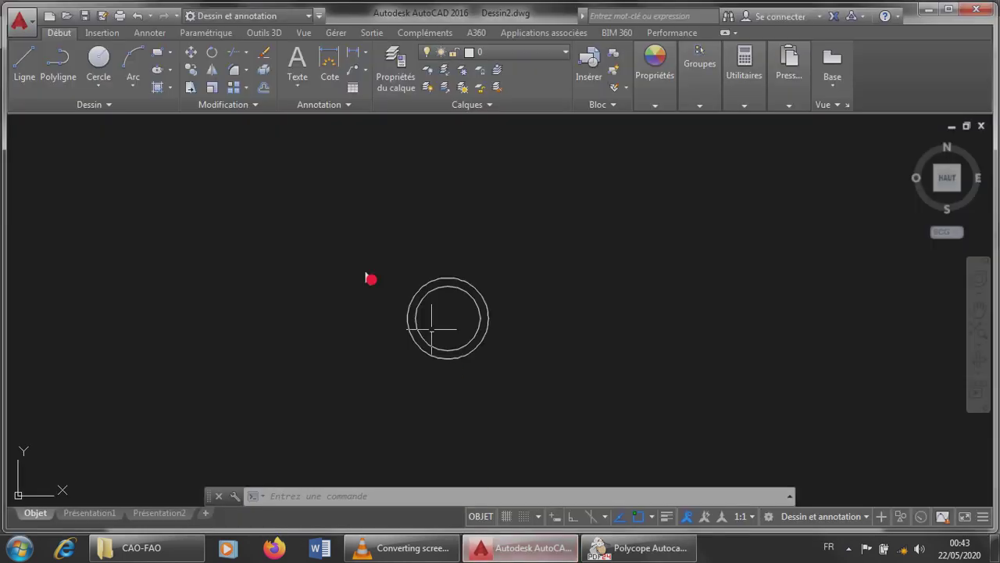
click(33, 76)
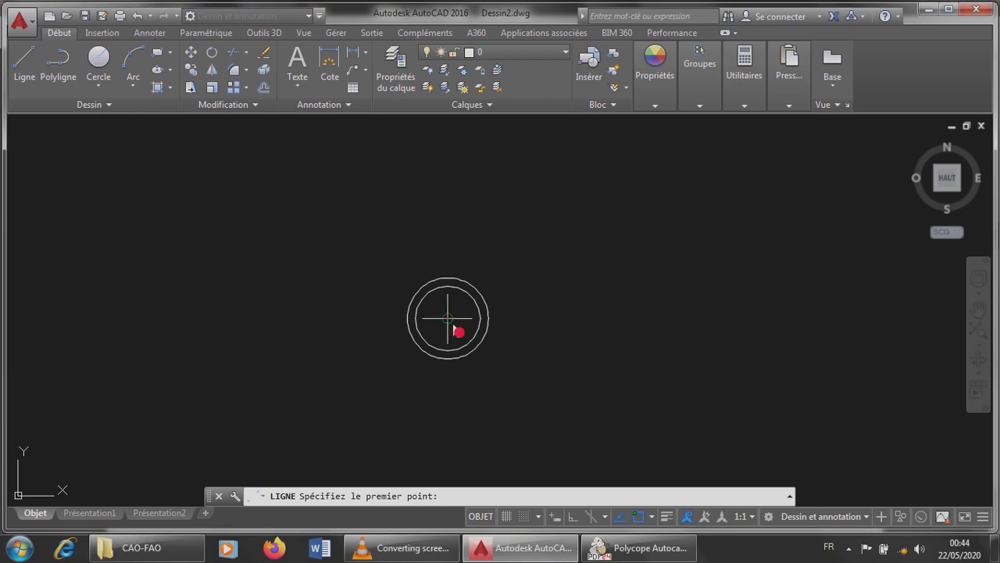
click(447, 319)
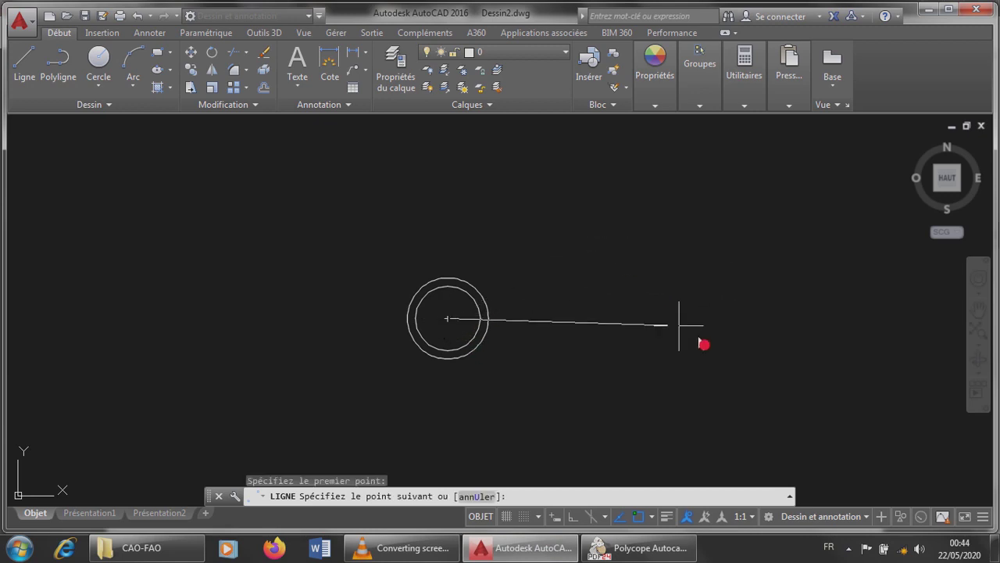
click(573, 517)
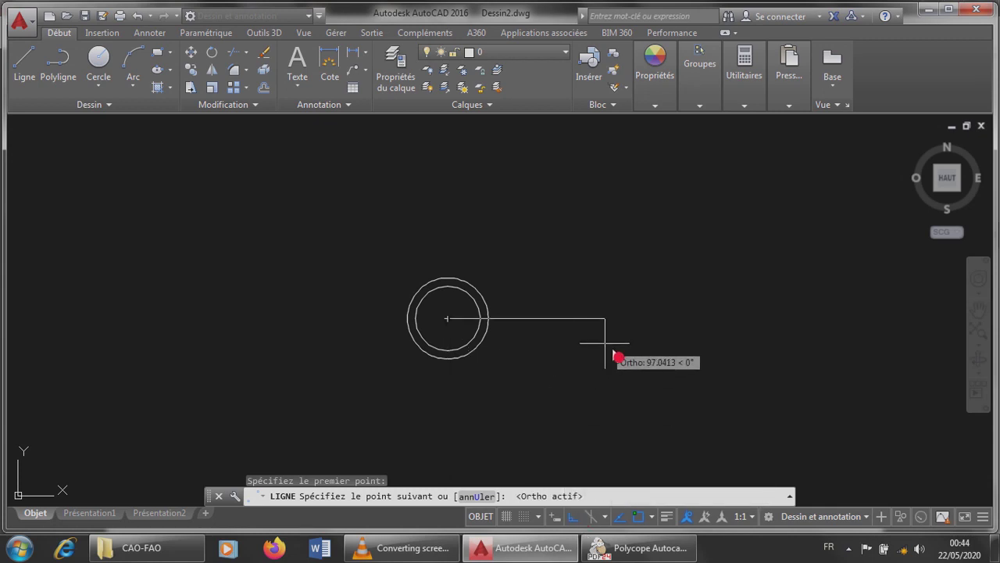
text(70)
key(Return)
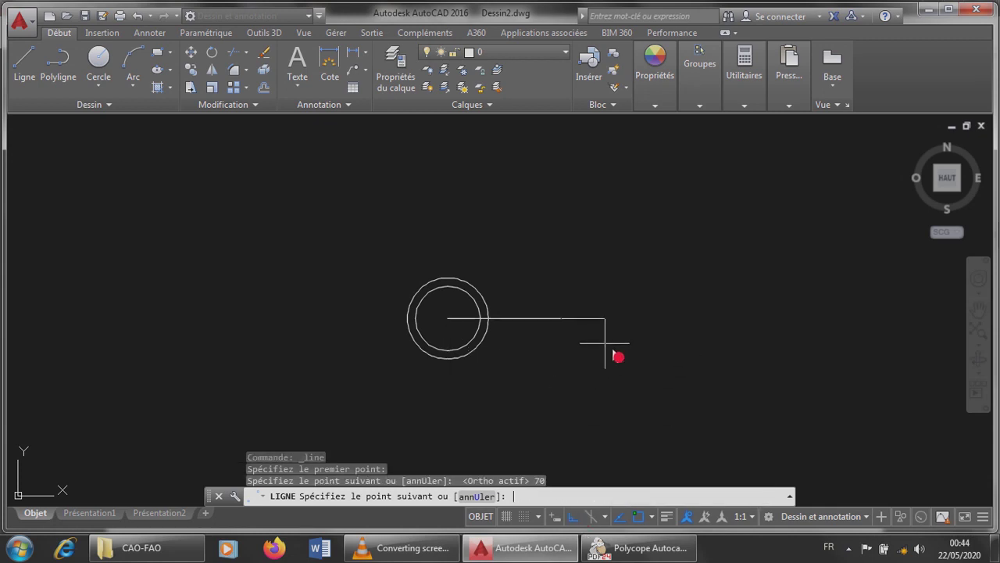
key(Escape)
scroll(428, 308, up, 2)
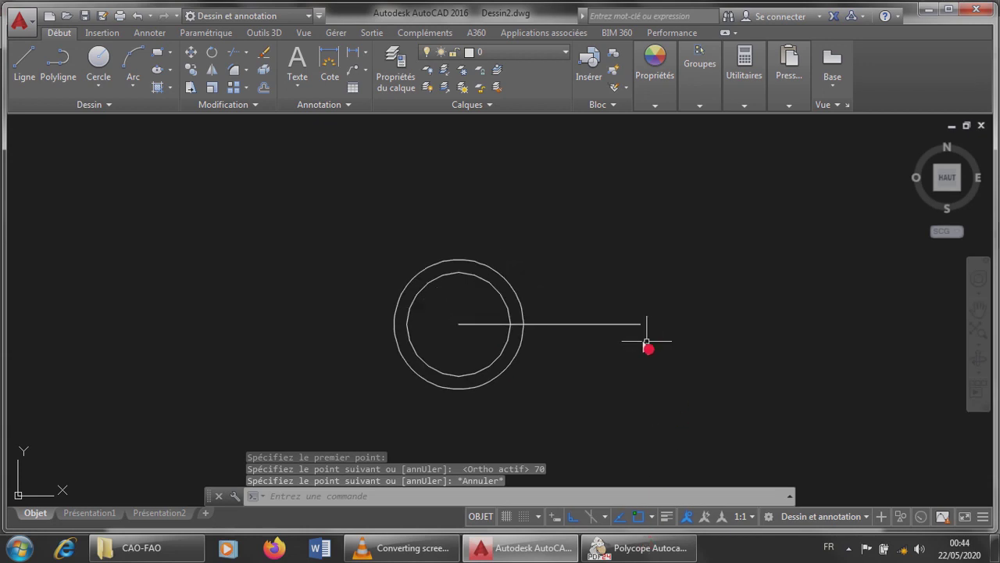
Check the arm's hole size in the Exercice 4 PDF, and draw a circle of radius 10 in AutoCAD centred on the centre line's right end.
click(656, 549)
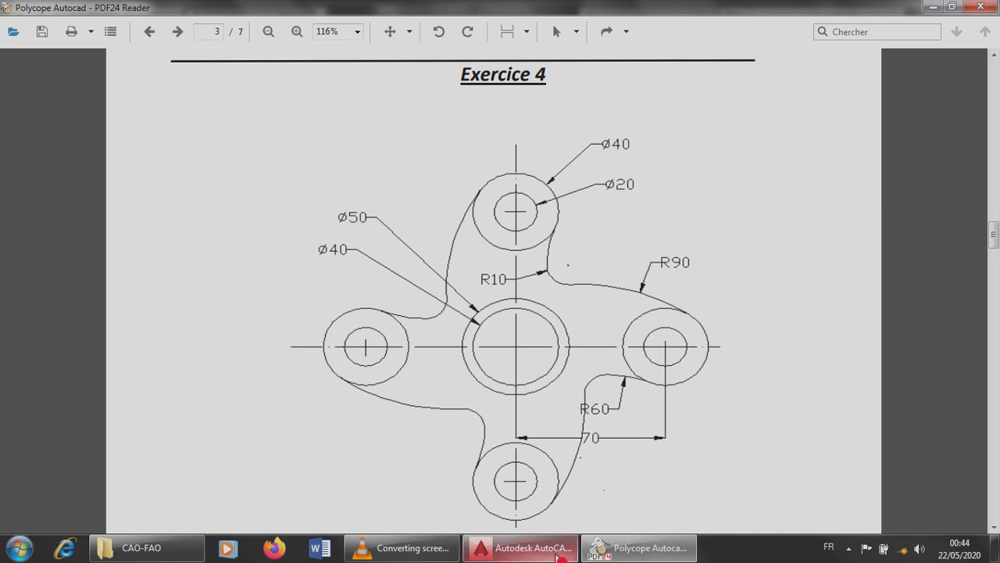
click(520, 547)
click(98, 58)
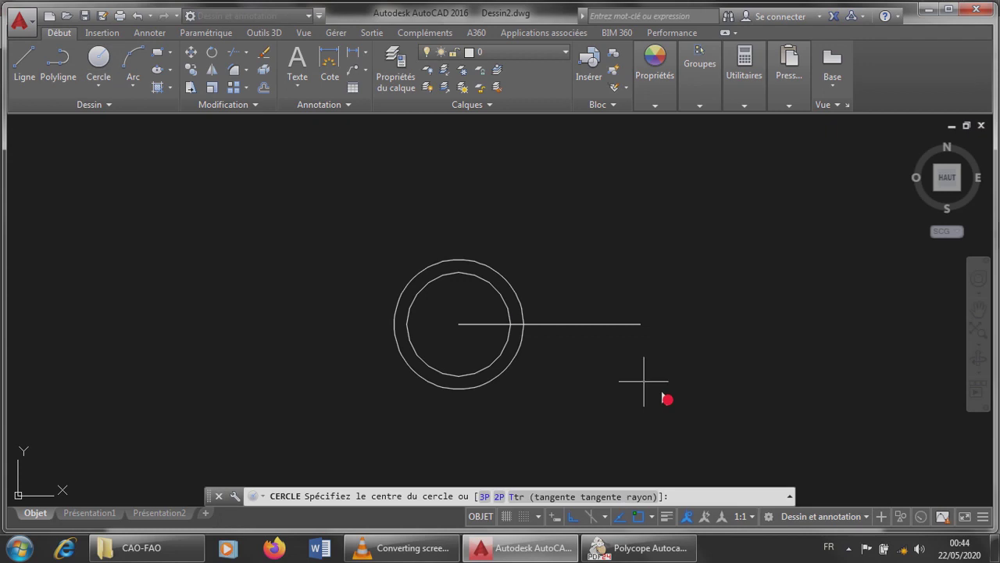
click(640, 323)
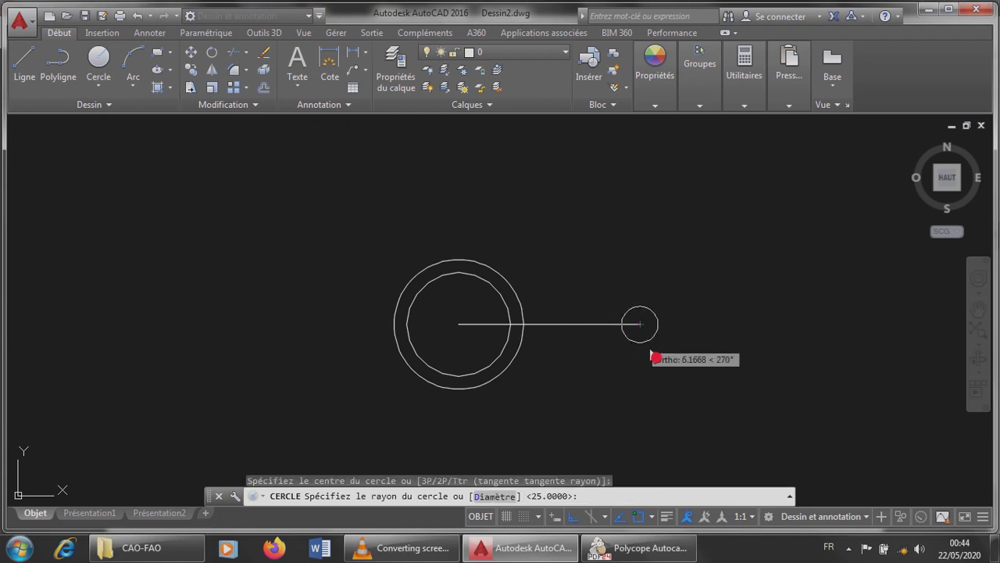
text(1)
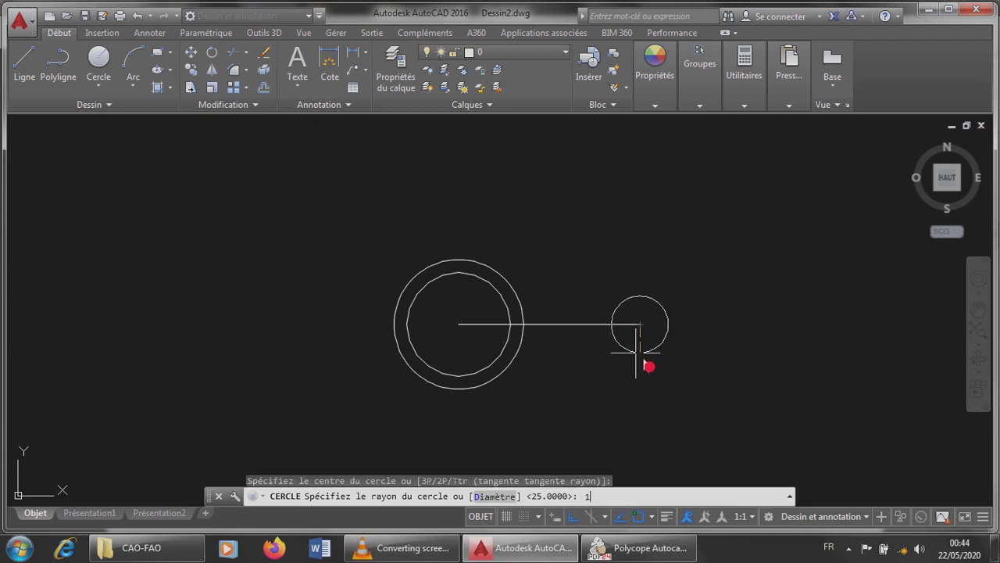
key(Return)
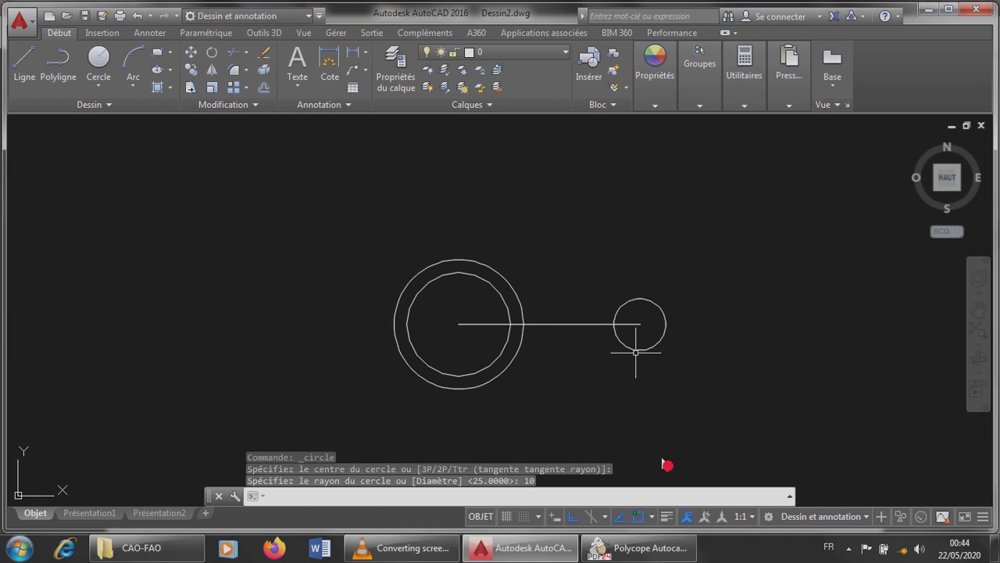
Check the arm's outer diameter in the PDF, and draw a concentric circle of radius 20 in AutoCAD around the small right-hand circle.
key(alt+Tab)
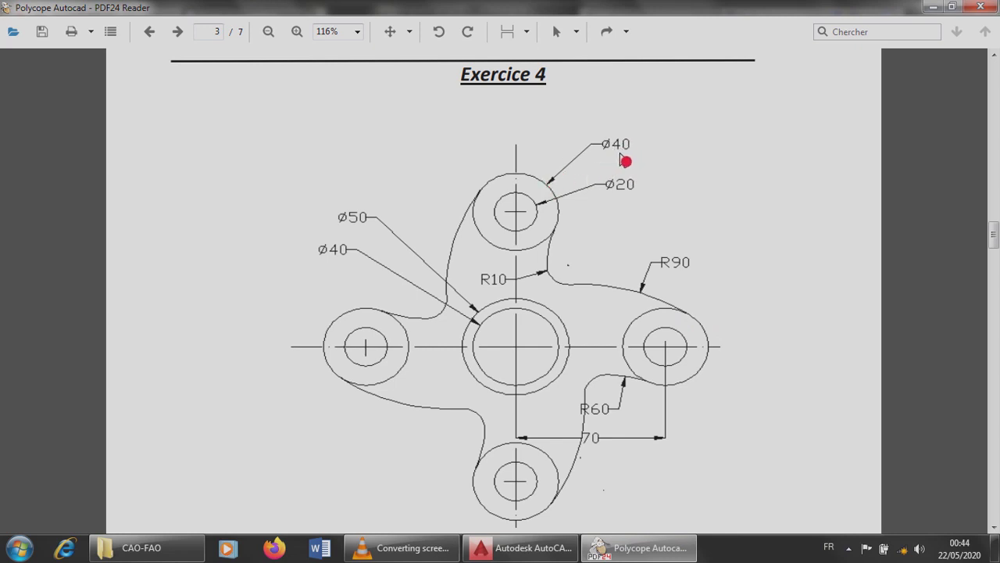
click(519, 547)
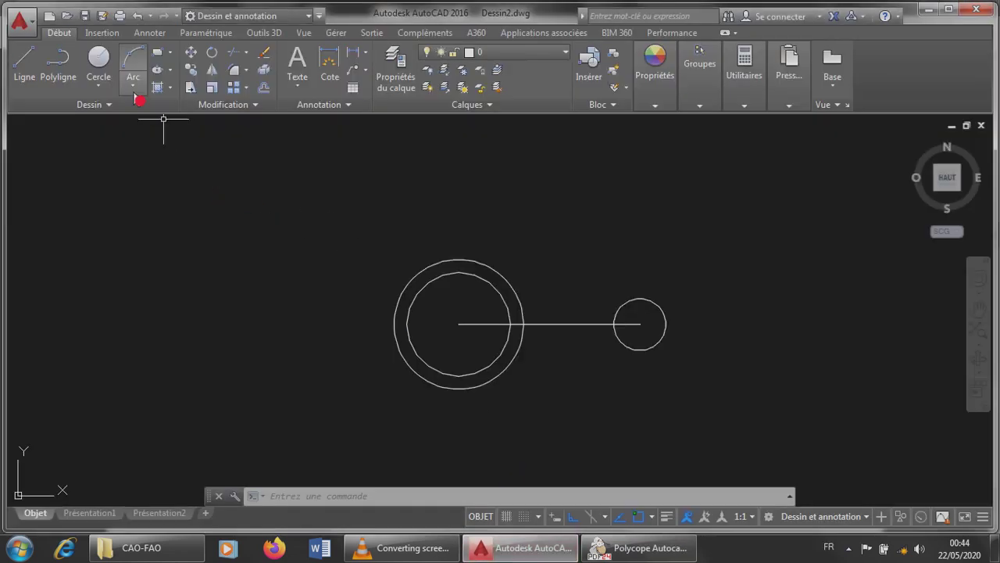
click(117, 76)
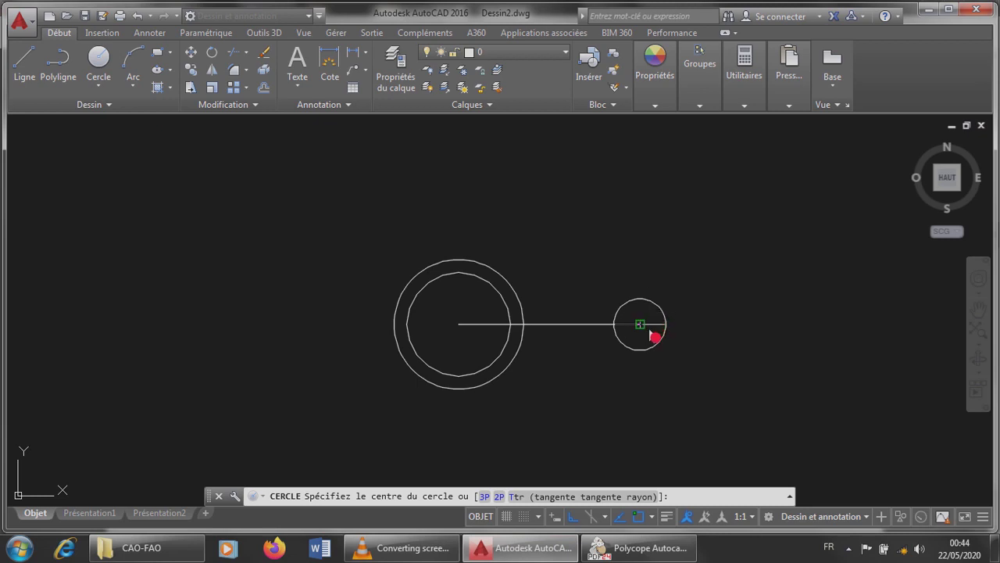
click(662, 352)
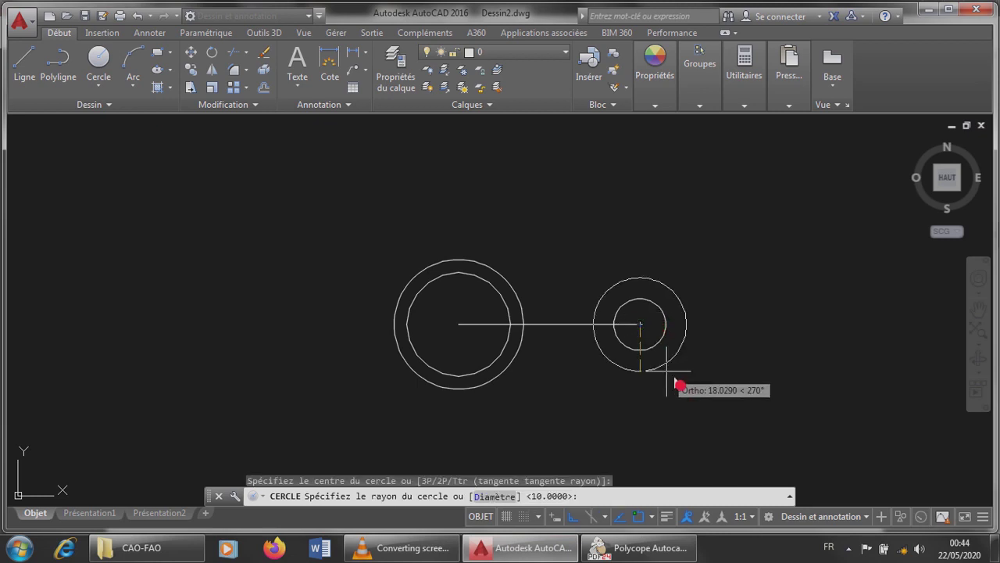
text(2)
key(Return)
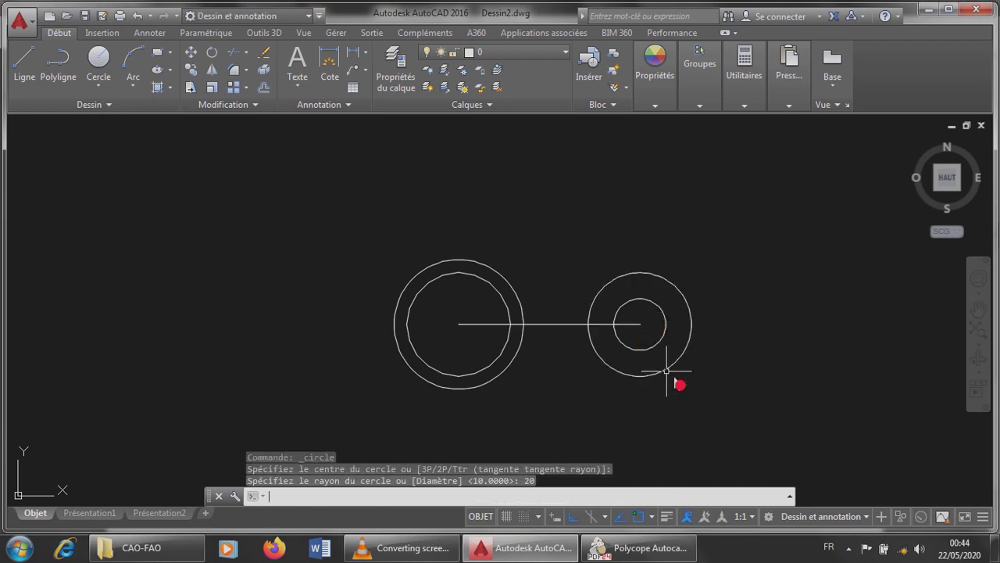
key(Escape)
key(Escape)
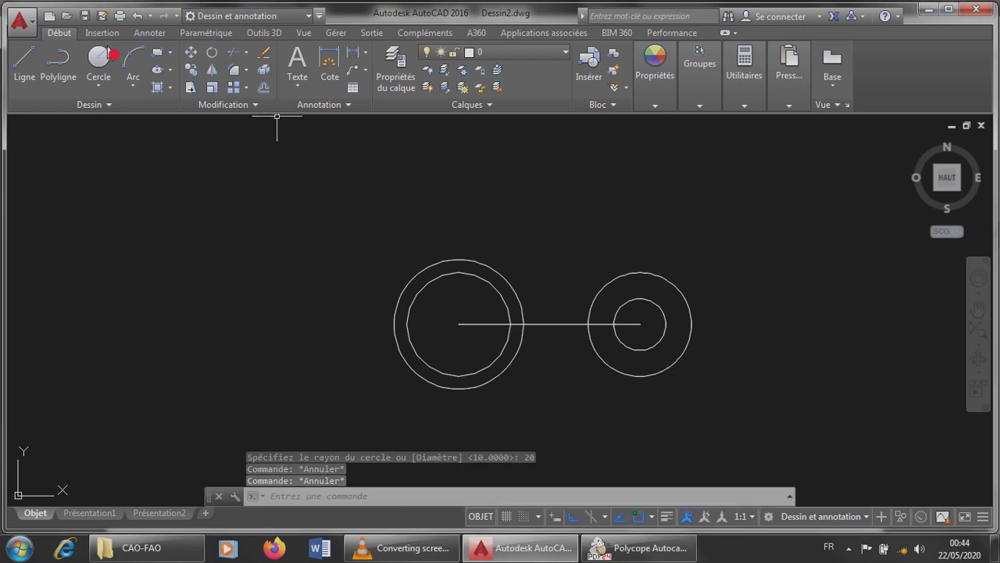
Save the drawing as EXercice 4 in the desktop folder Dessin autocad, using the AutoCAD 2010/LT2010 drawing format.
click(88, 19)
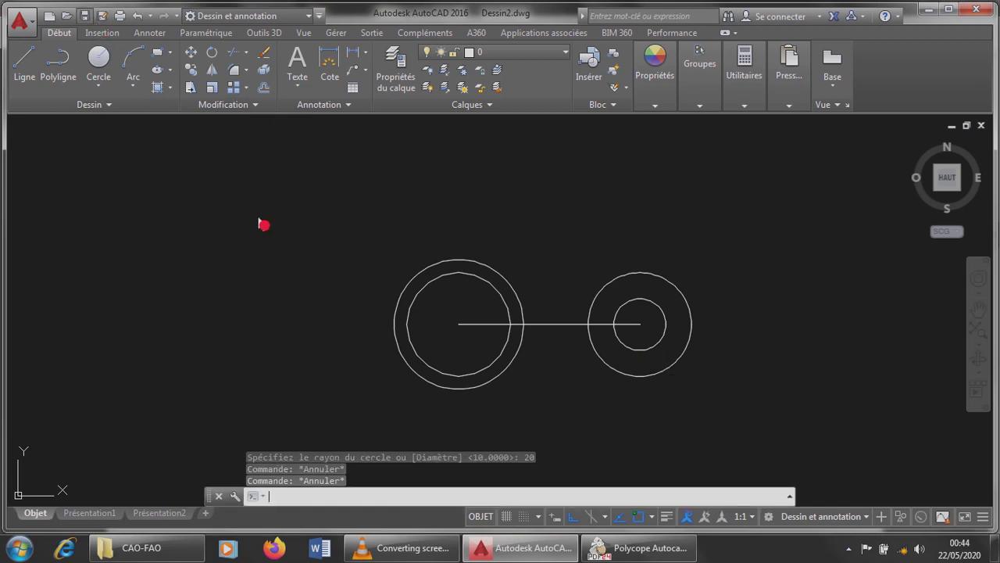
key(ctrl+s)
click(317, 379)
double_click(391, 252)
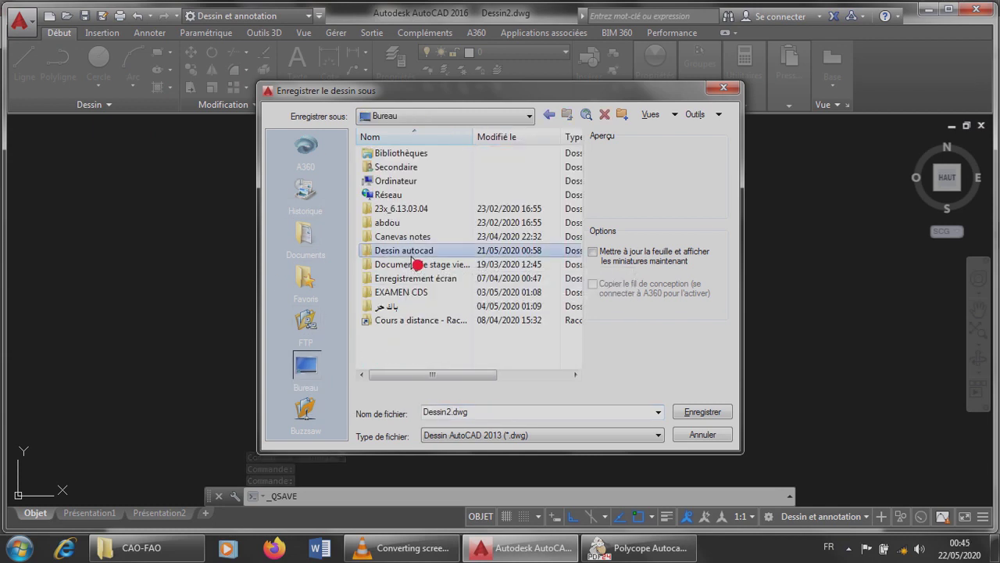
double_click(484, 417)
text(EXerci)
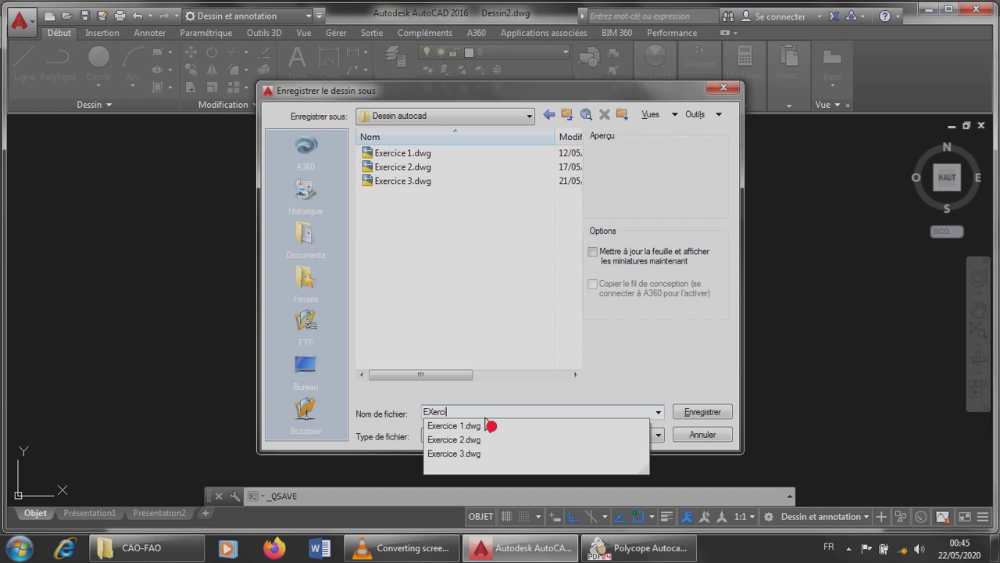
text(ce 4)
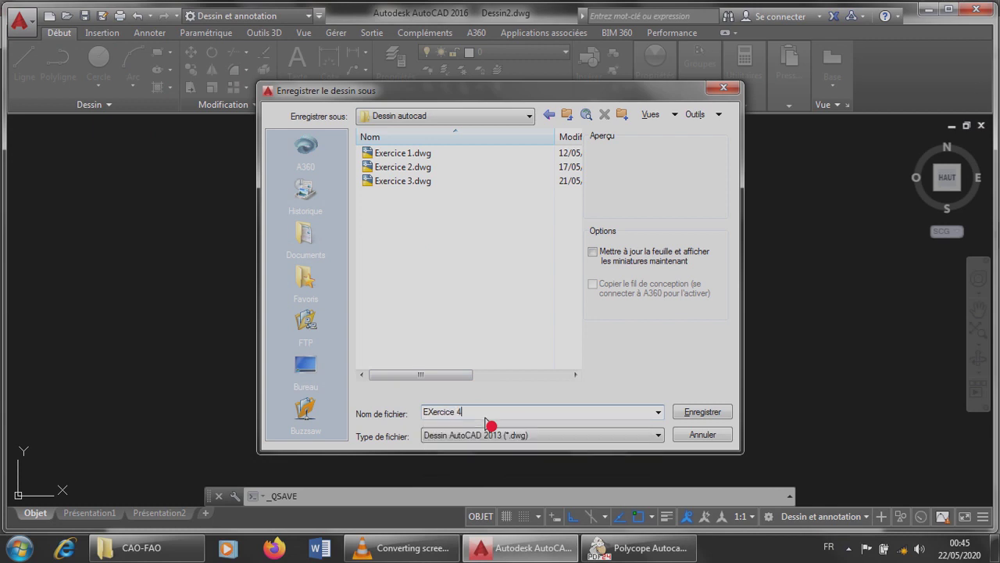
click(482, 435)
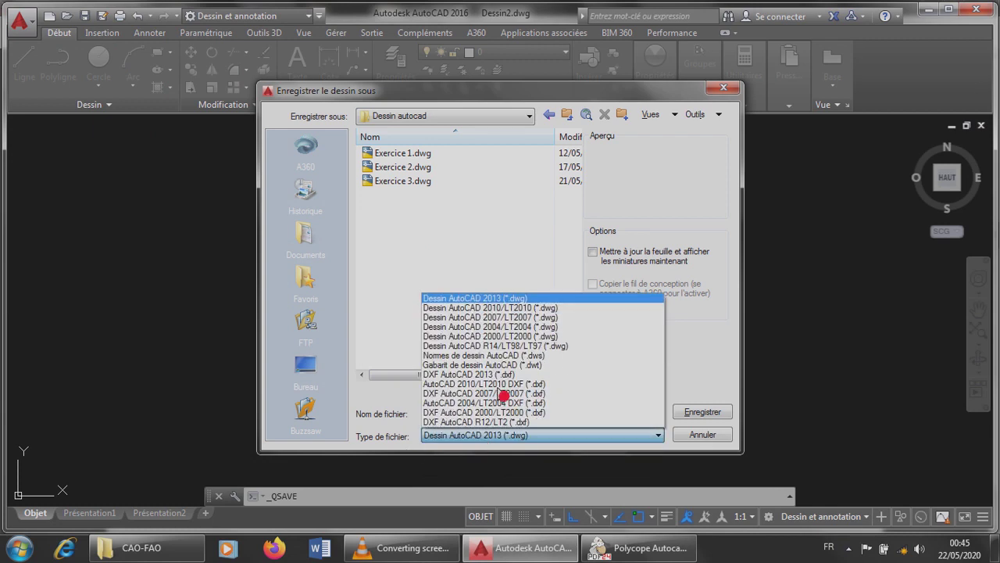
click(516, 308)
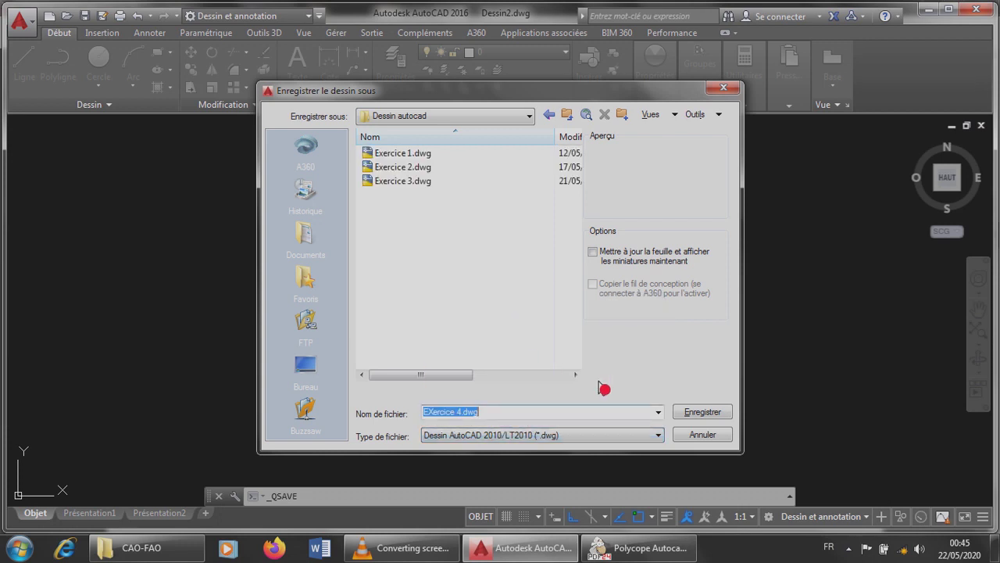
click(703, 415)
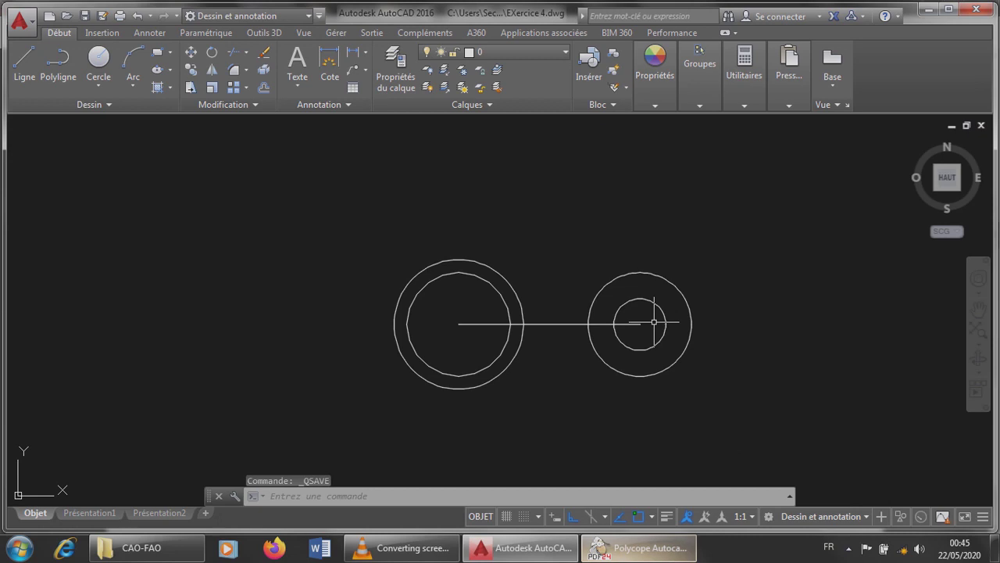
Examine how the arcs join the circles in the Exercice 4 PDF, keeping the Windows colour scheme and silencing its performance message.
click(639, 547)
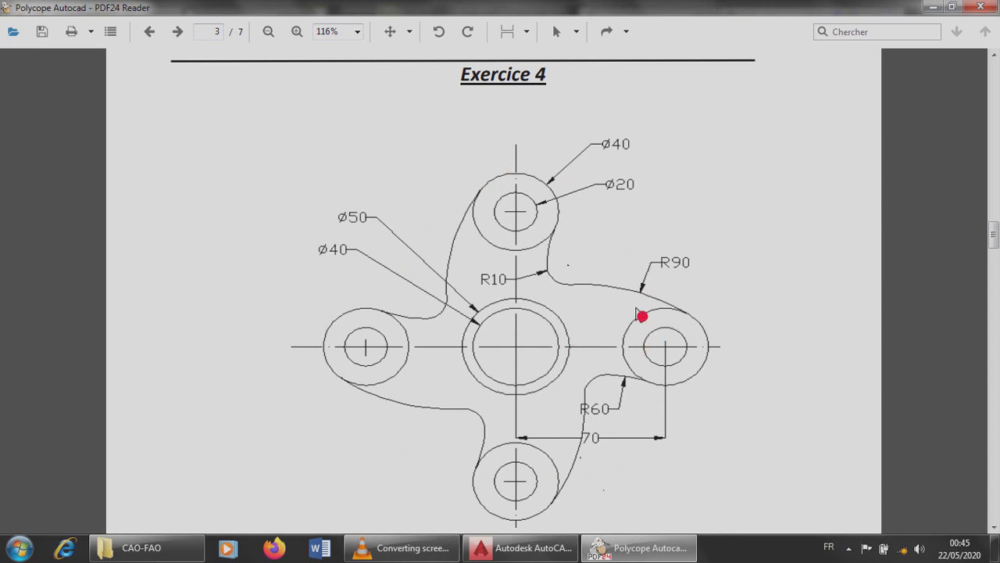
scroll(614, 348, up, 6)
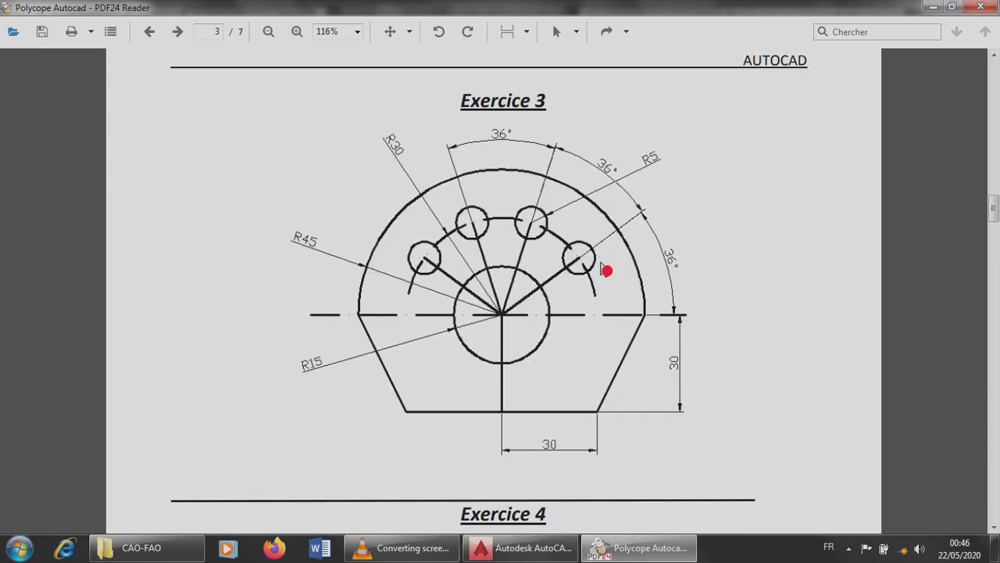
scroll(574, 285, down, 5)
scroll(573, 288, down, 5)
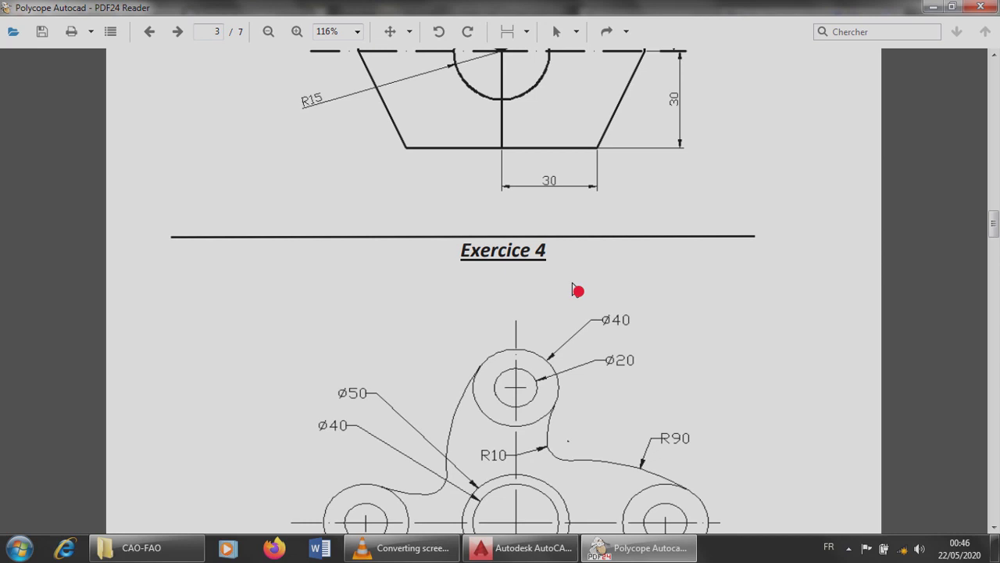
scroll(577, 292, down, 1)
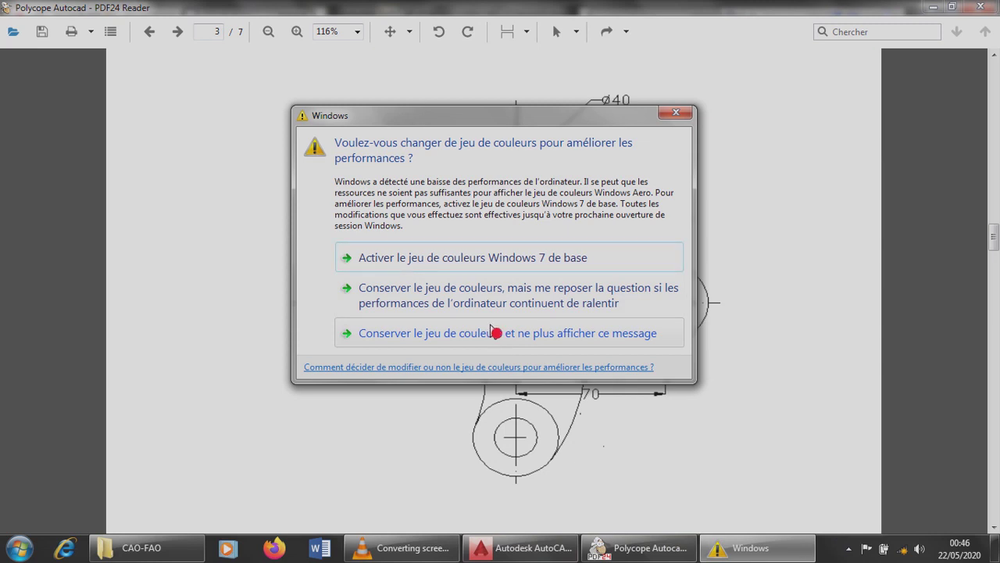
click(461, 342)
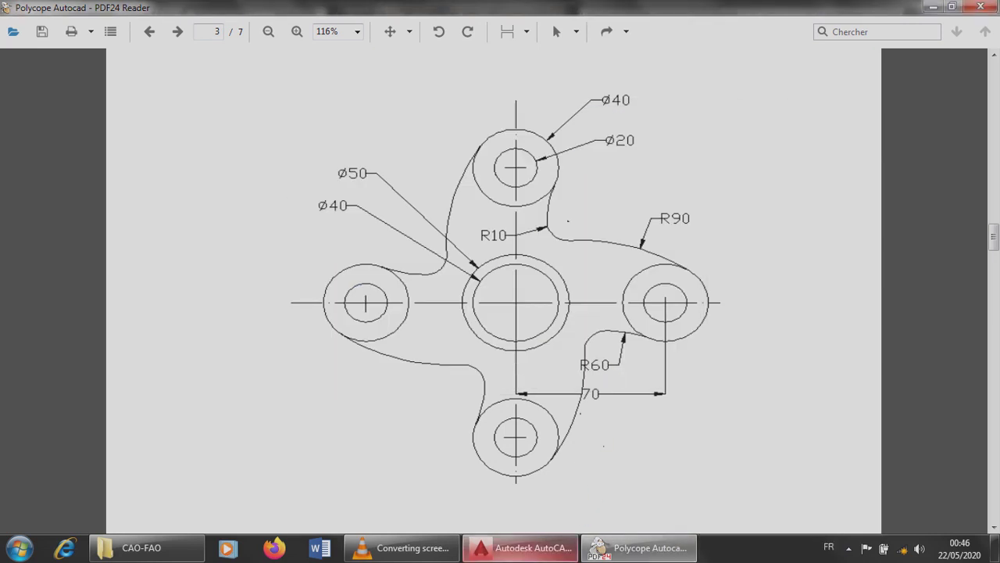
click(522, 547)
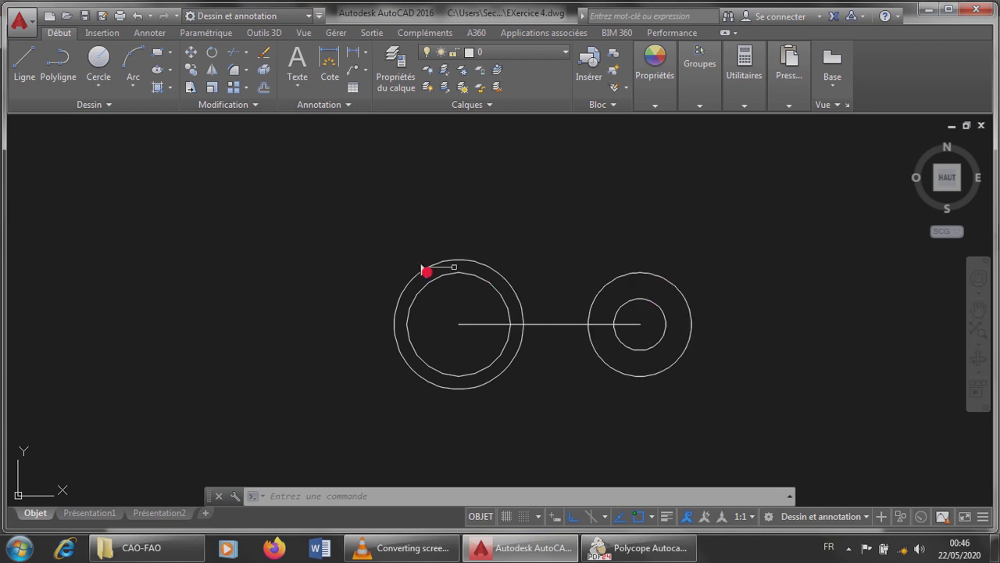
click(641, 548)
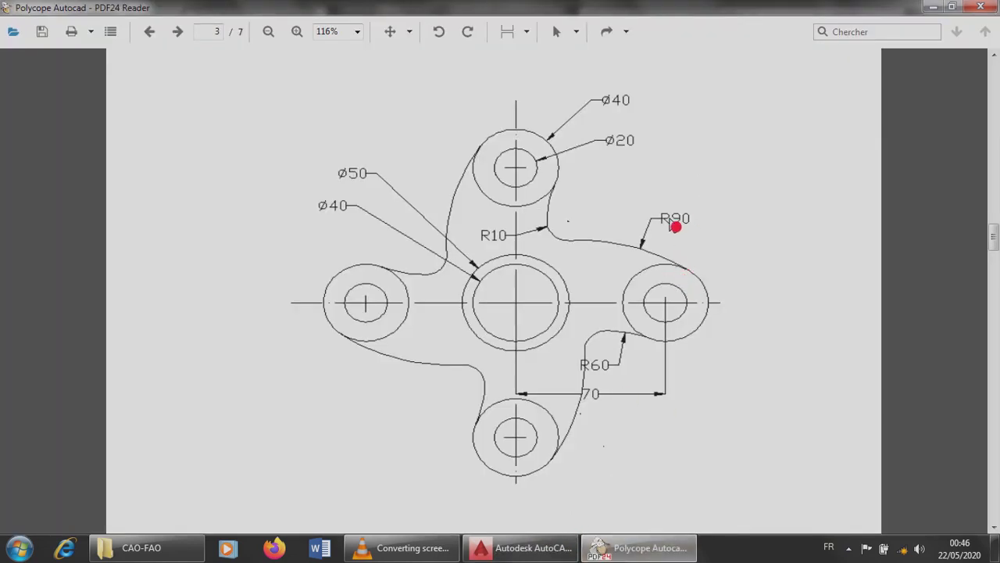
click(557, 552)
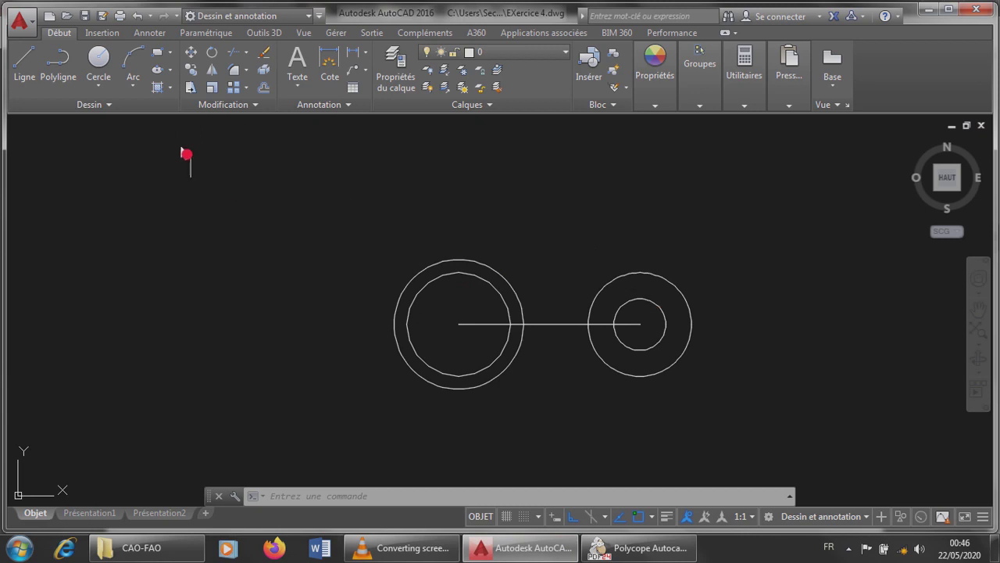
Draw a circle of radius 90 tangent to the upper sides of the central and right-hand outer circles, using two tangents and a radius.
click(109, 94)
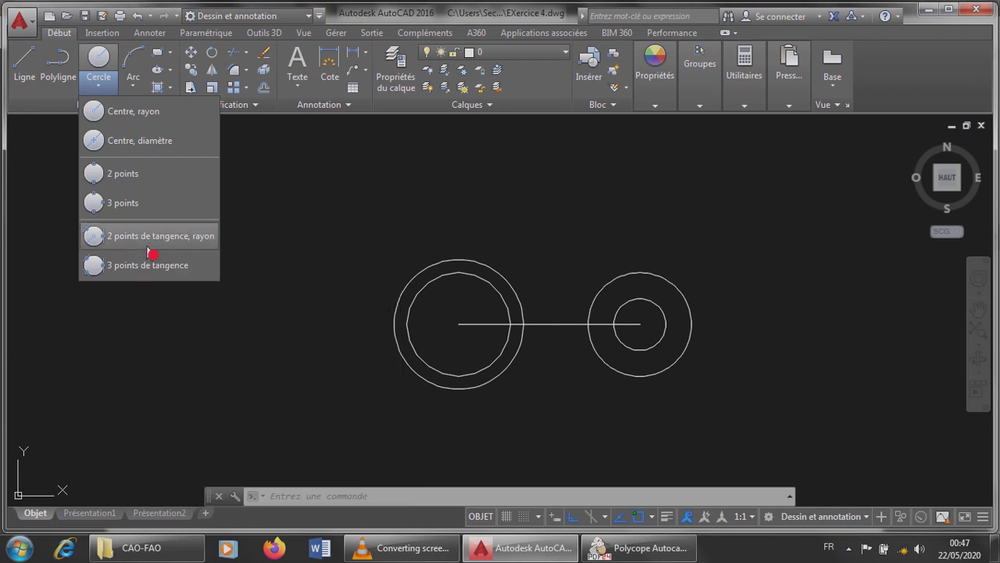
click(148, 238)
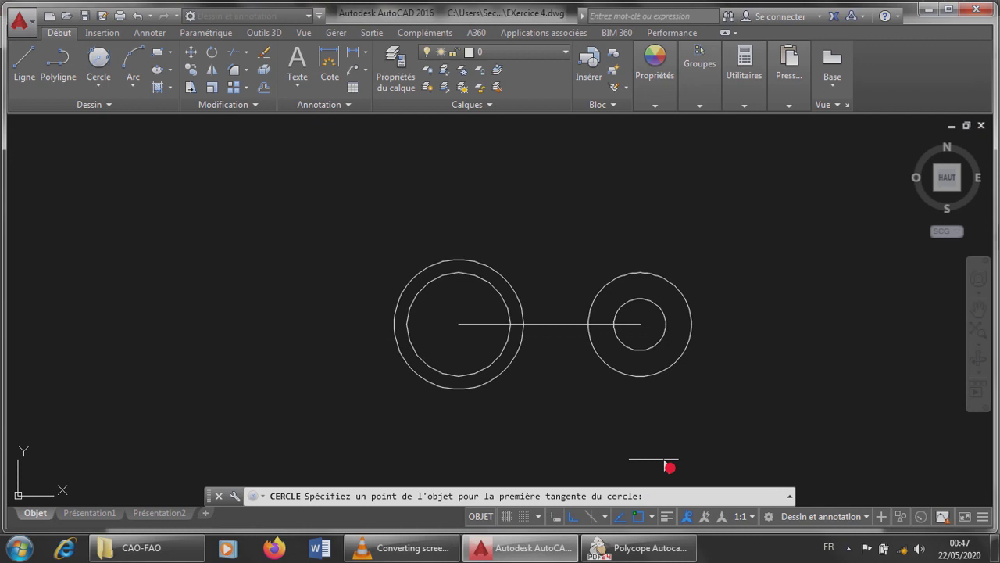
click(676, 285)
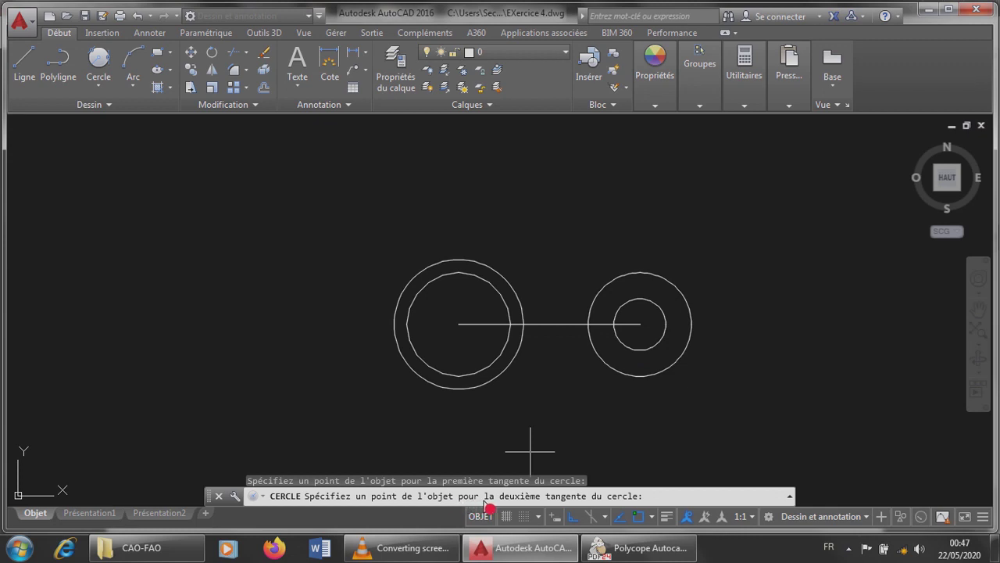
click(408, 282)
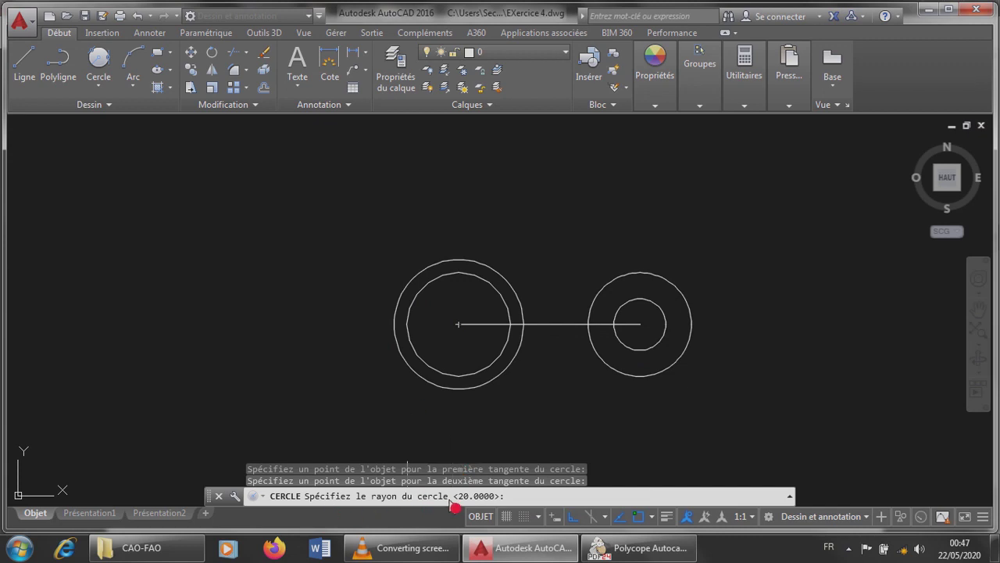
click(637, 547)
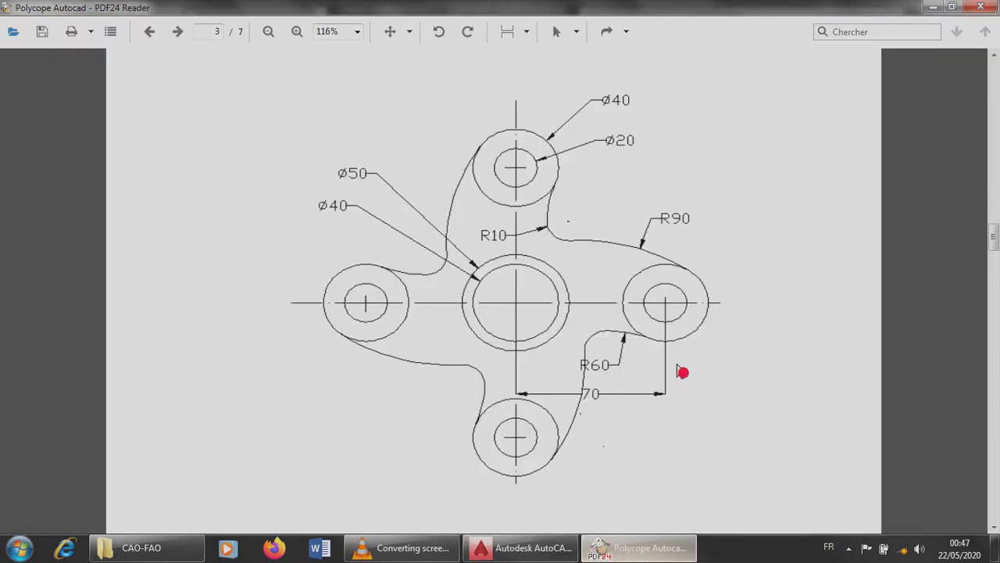
click(520, 547)
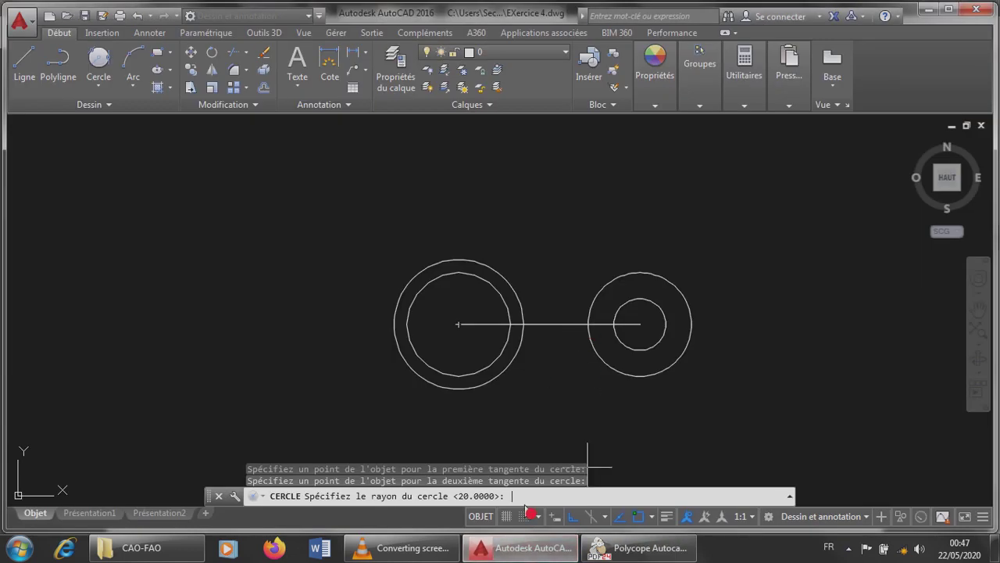
key(Return)
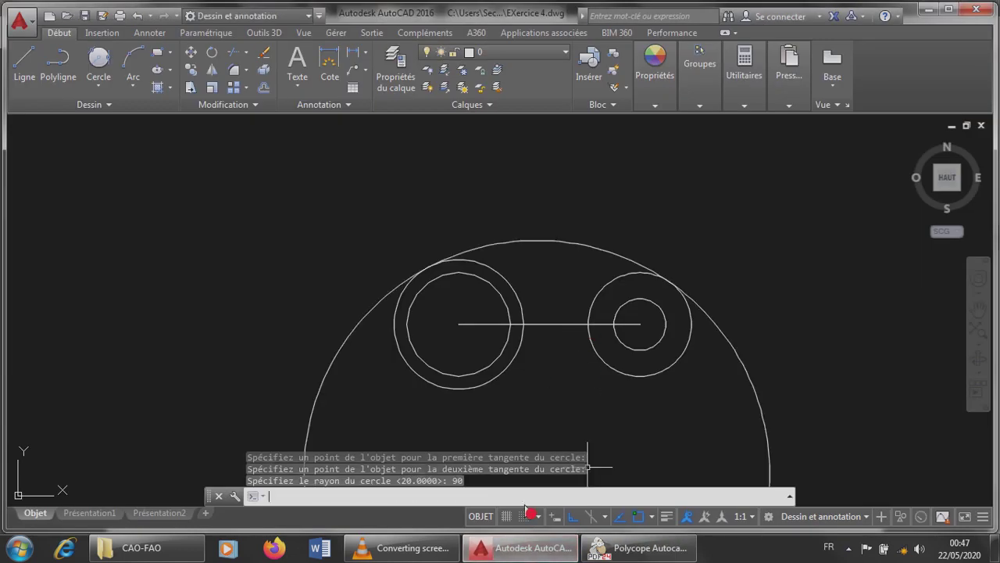
scroll(539, 428, down, 4)
scroll(539, 428, up, 6)
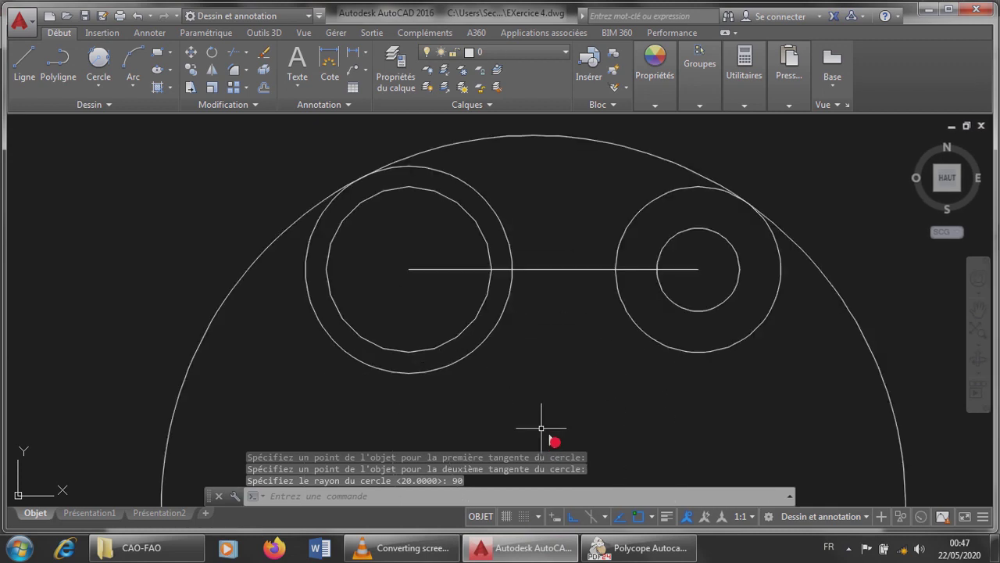
scroll(540, 428, down, 2)
scroll(540, 428, down, 2)
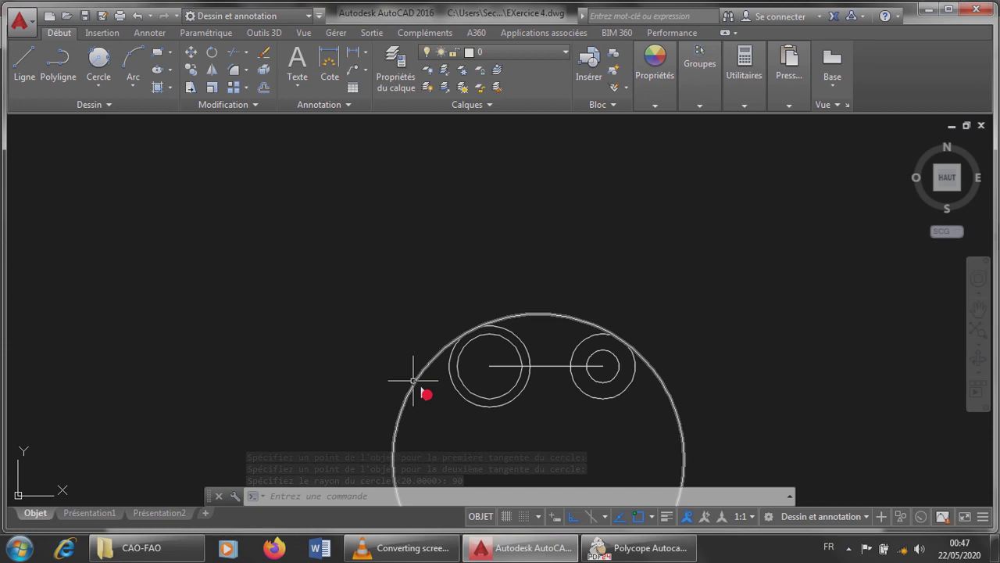
Examine the tangent-circle variants AB, BA, CD and DC in the image TTR.jpg from the CAO-FAO folder, then return to AutoCAD.
scroll(589, 442, up, 2)
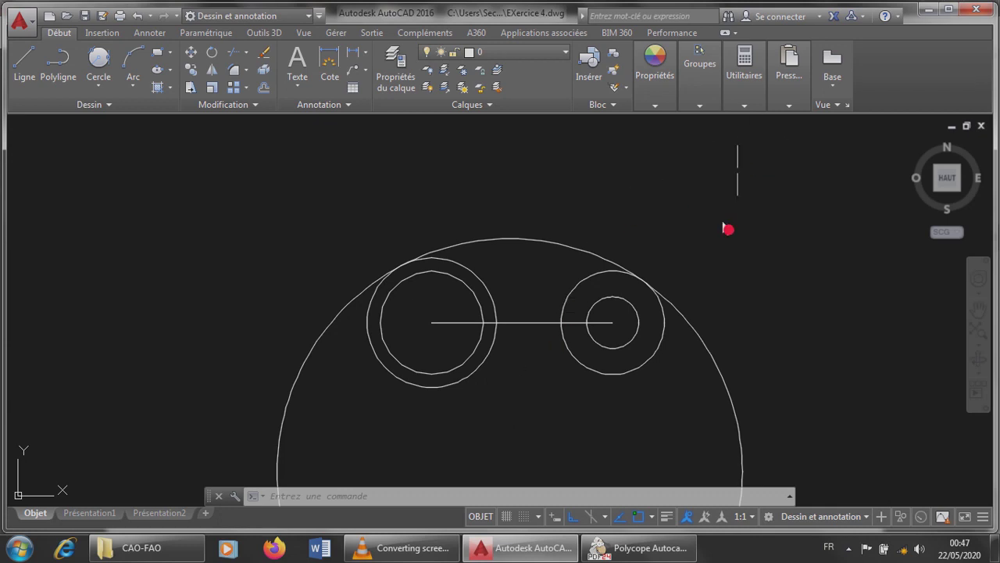
click(146, 547)
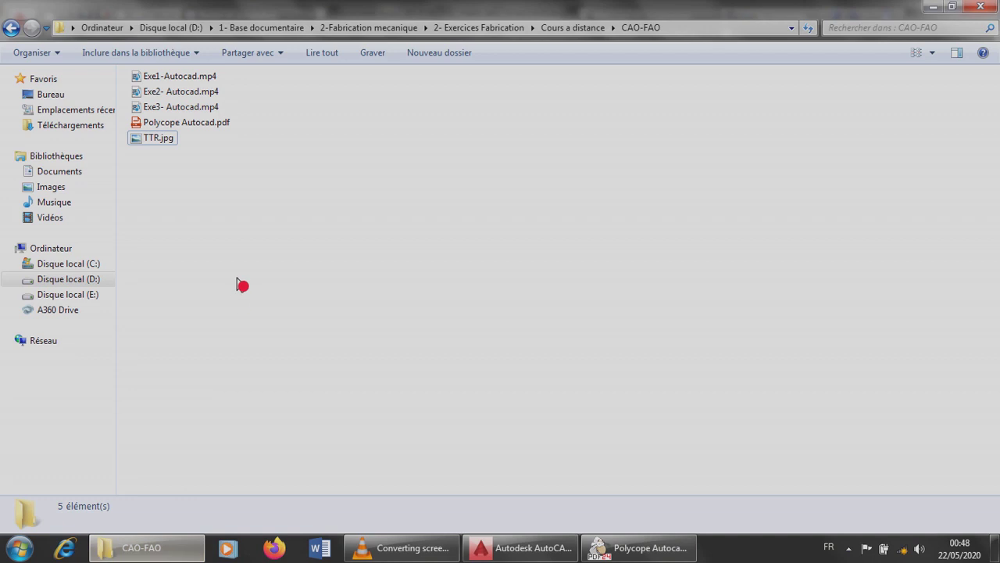
click(167, 146)
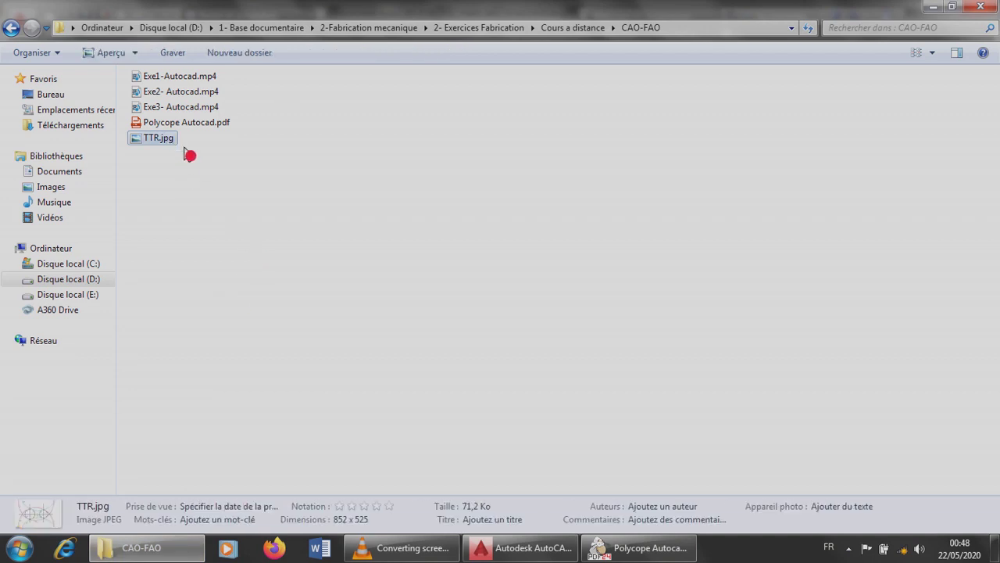
double_click(175, 149)
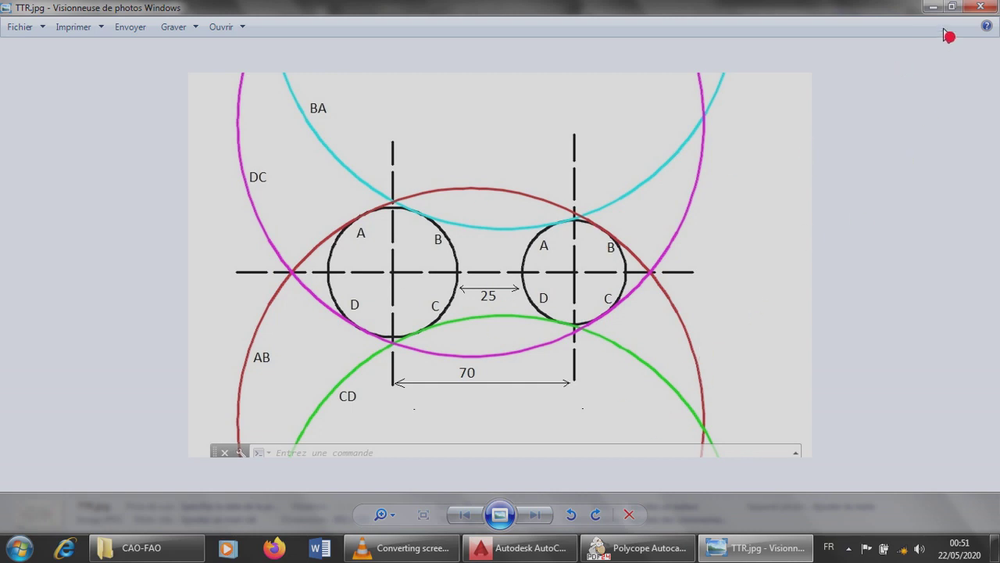
click(934, 7)
click(934, 7)
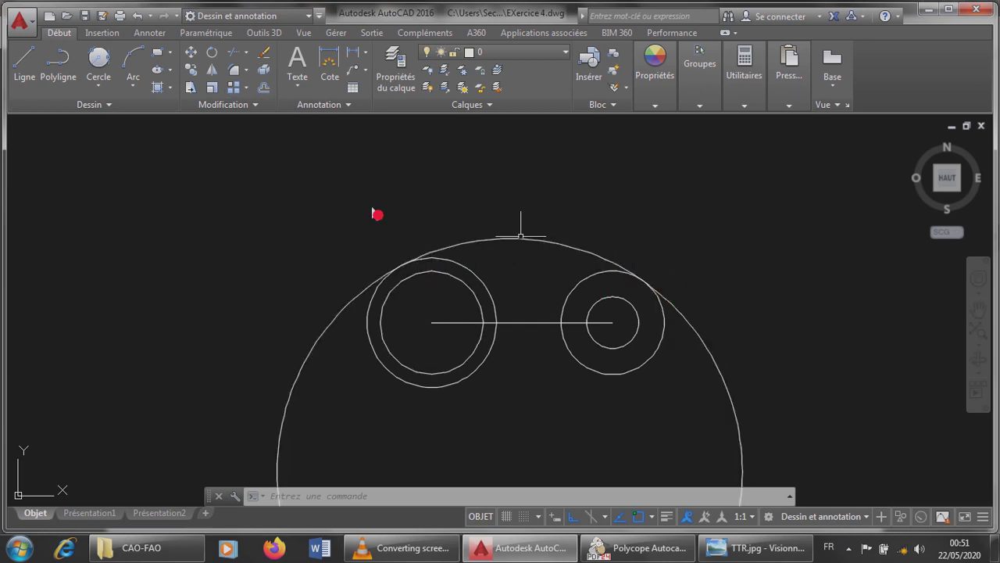
Trim the R90 circle, keeping only the upper arc between the central and right-hand outer circles.
click(247, 53)
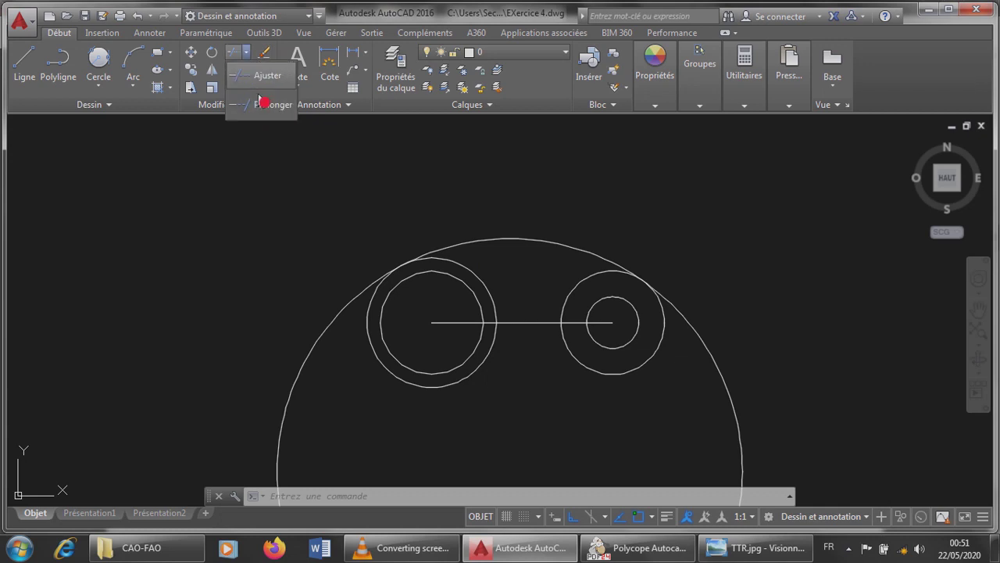
click(264, 77)
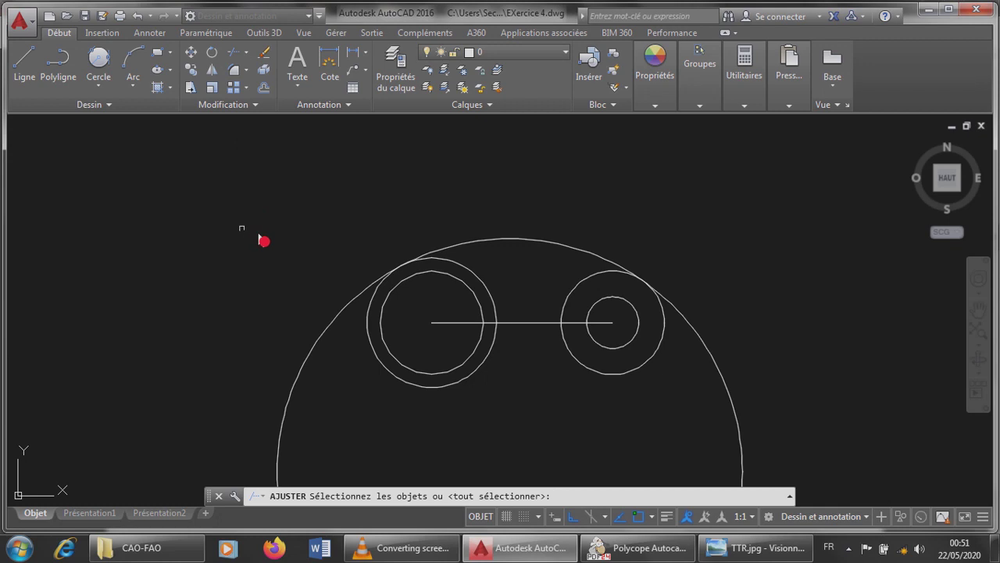
key(Return)
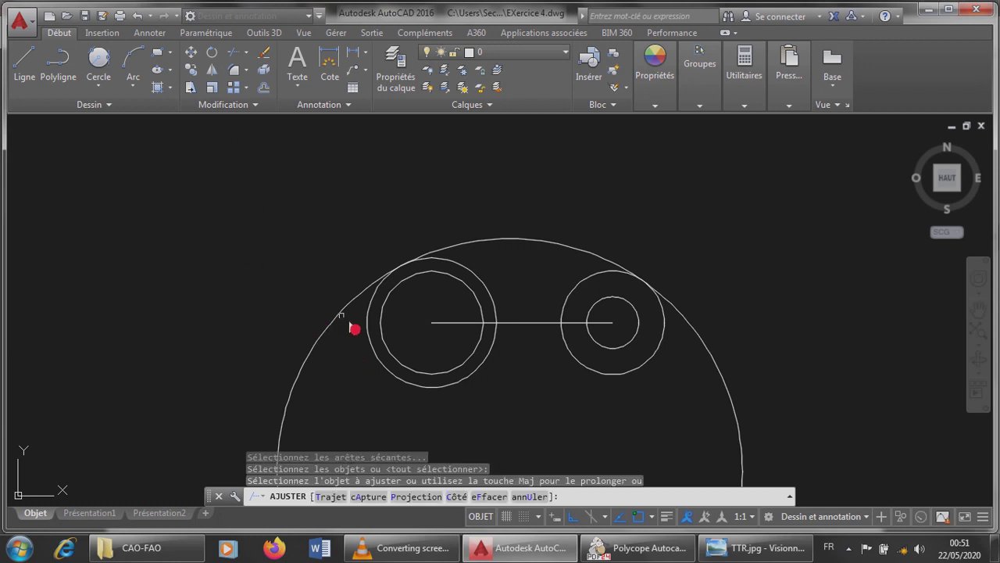
click(342, 317)
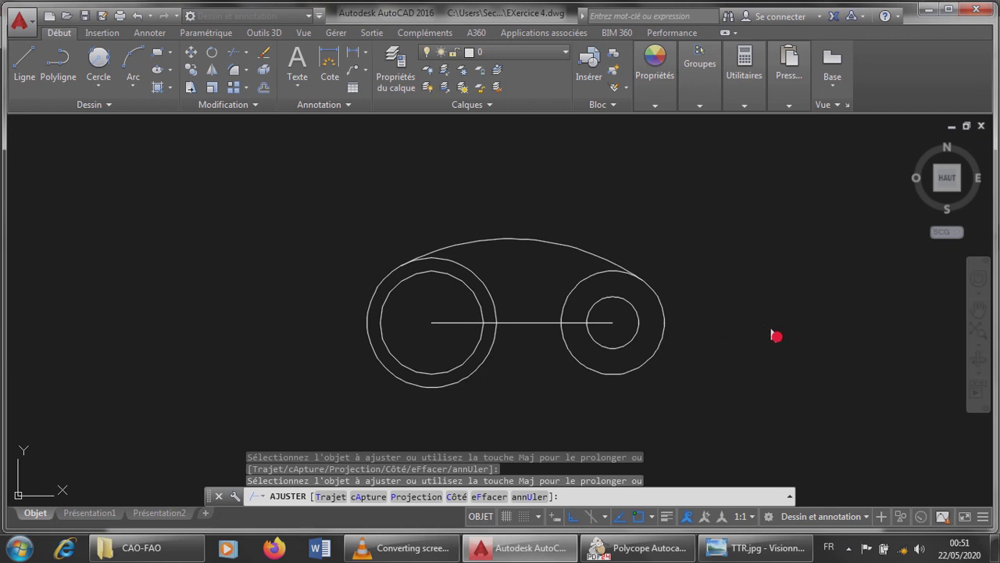
key(Escape)
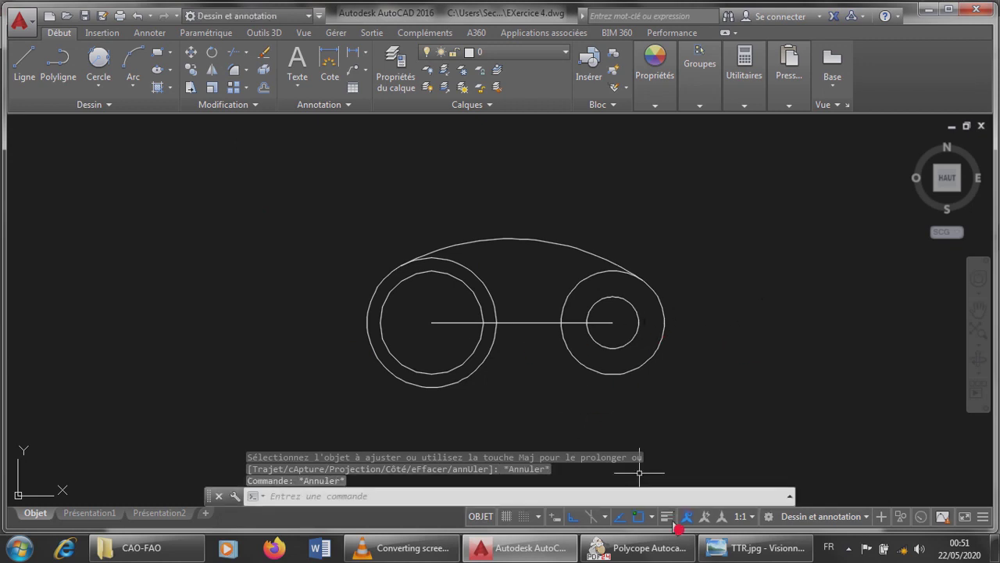
Check the arm's lower arc in the PDF, and draw a radius 60 circle tangent to the lower facing sides of both outer circles.
click(677, 556)
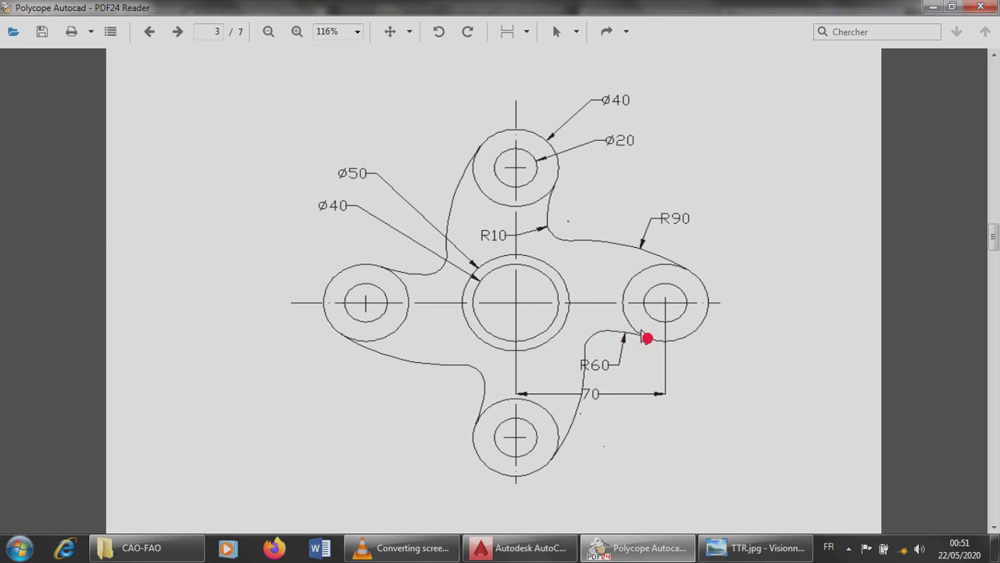
click(642, 547)
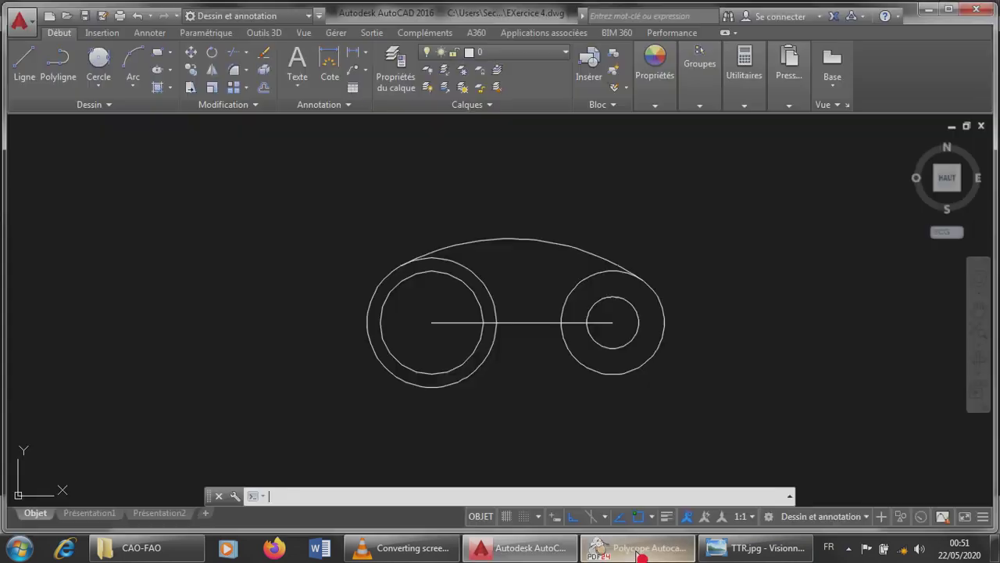
click(113, 75)
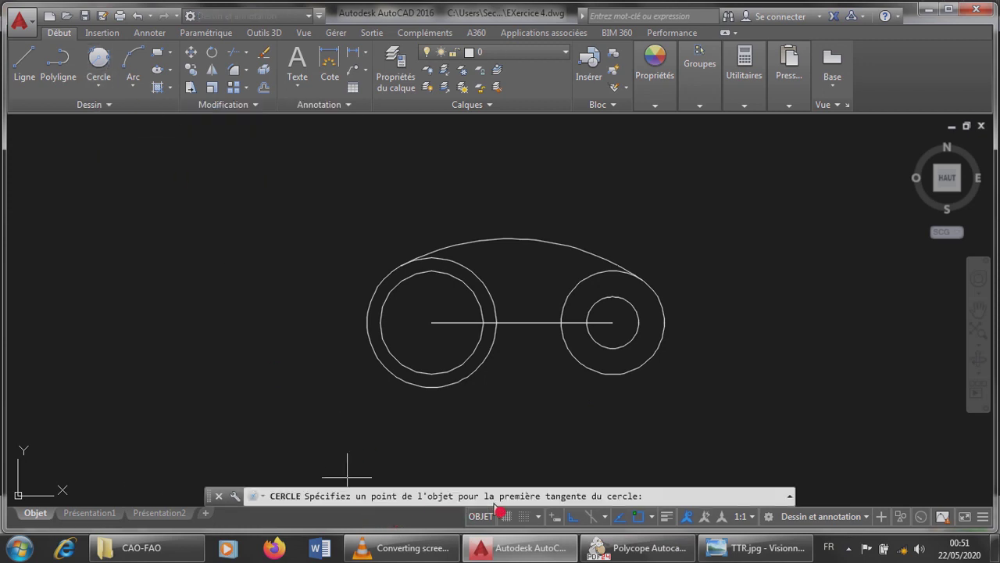
click(592, 375)
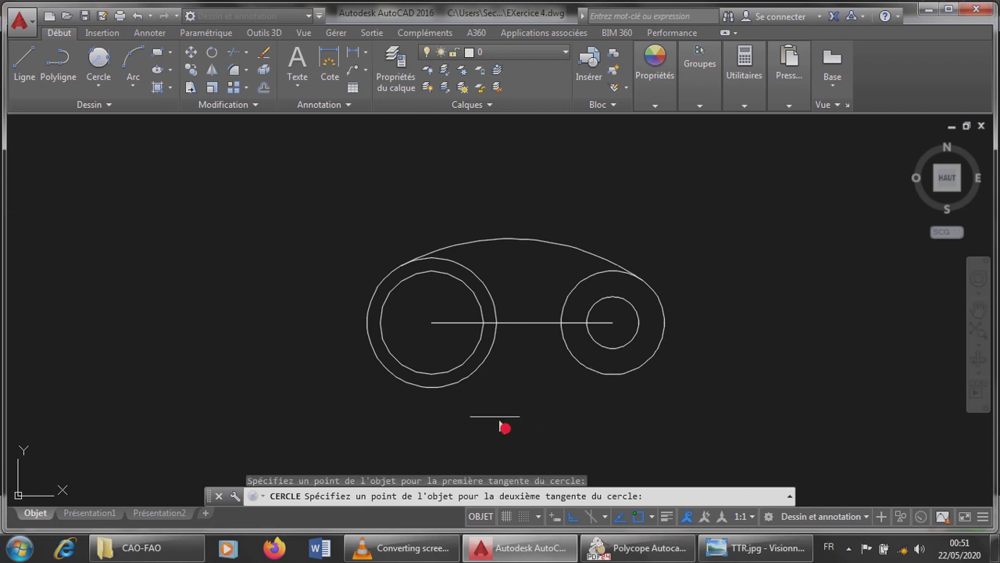
click(489, 360)
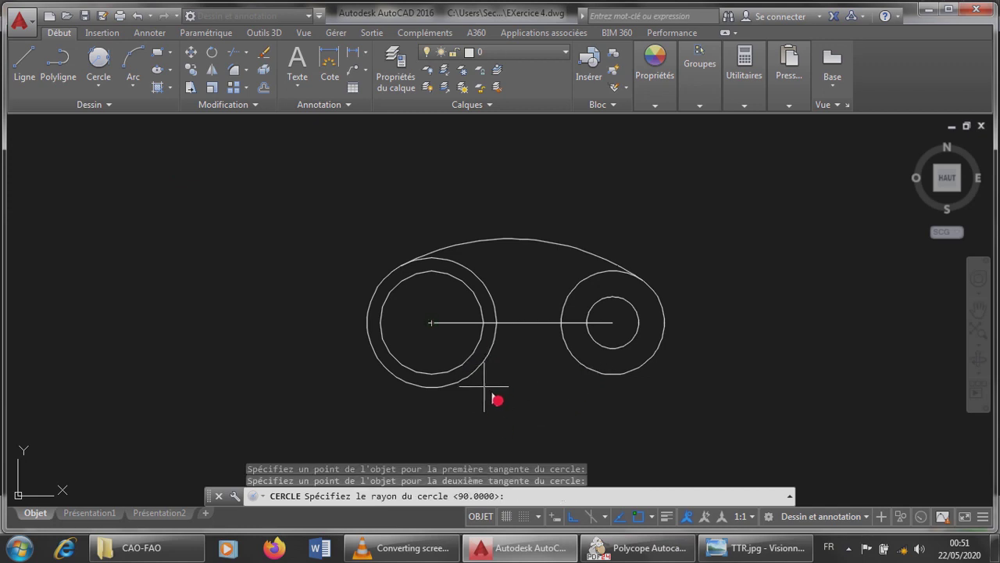
click(707, 547)
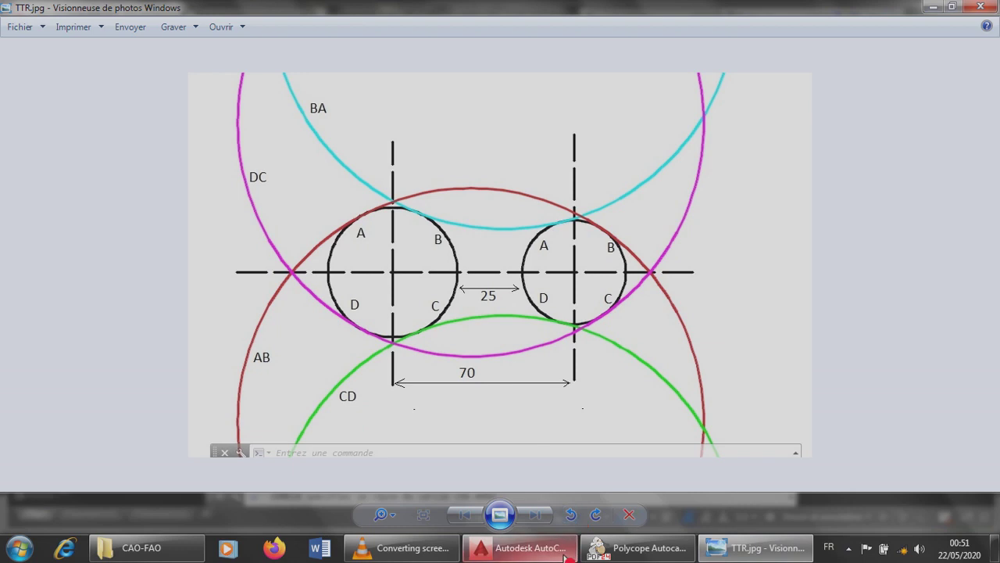
click(519, 547)
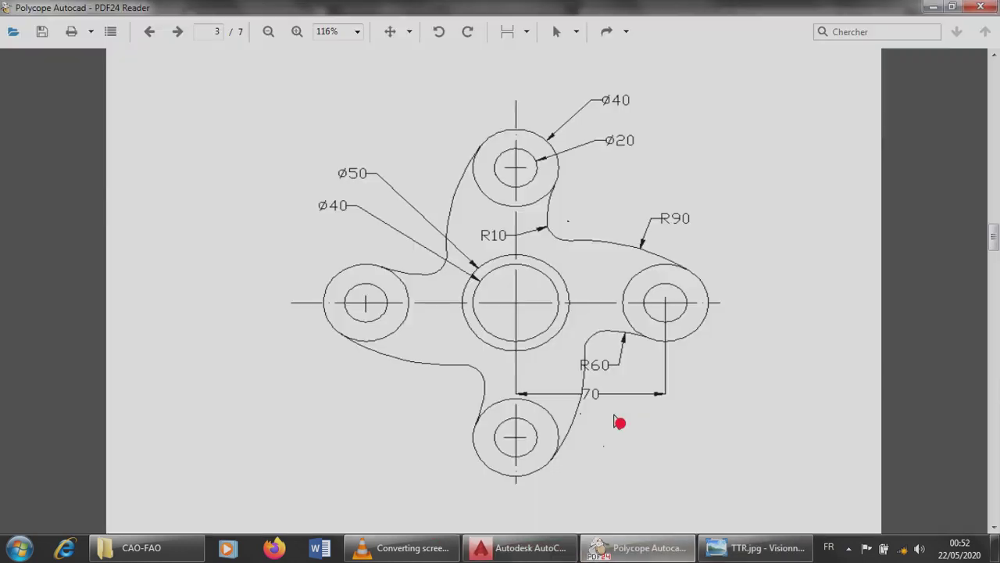
click(637, 547)
click(557, 541)
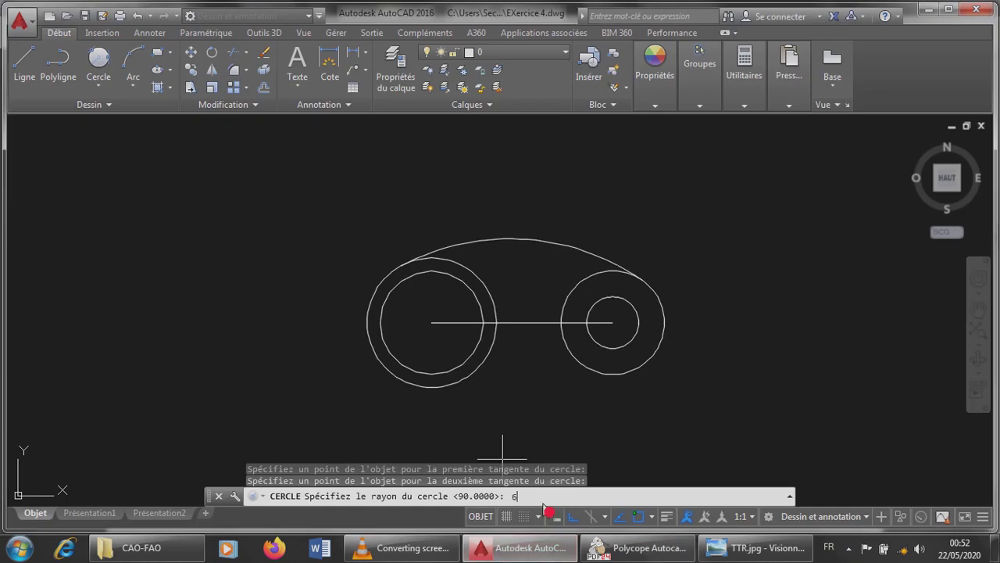
text(60)
key(Return)
key(Escape)
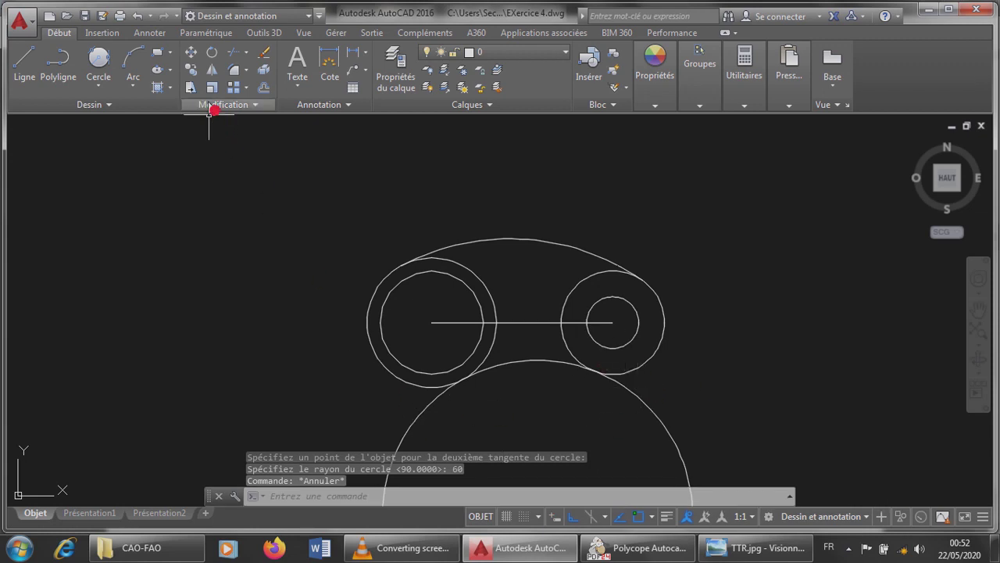
Trim the R60 circle, keeping only the lower arc between the central and right-hand outer circles.
click(246, 63)
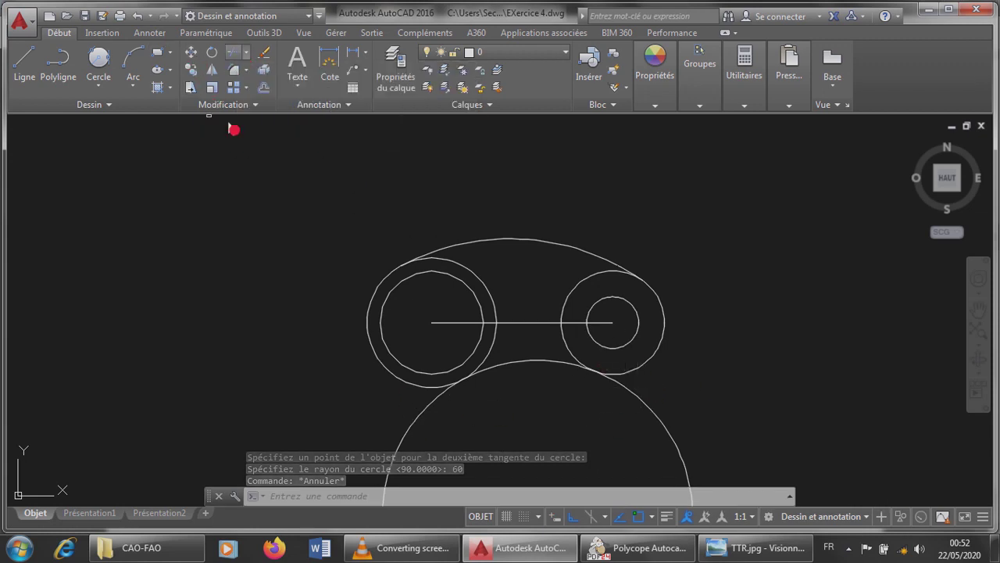
key(Return)
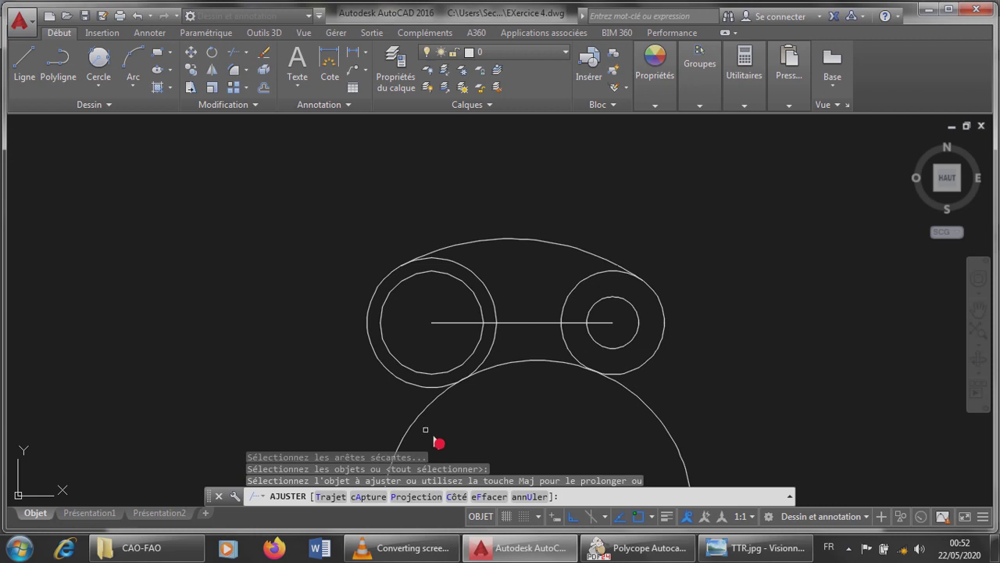
click(426, 411)
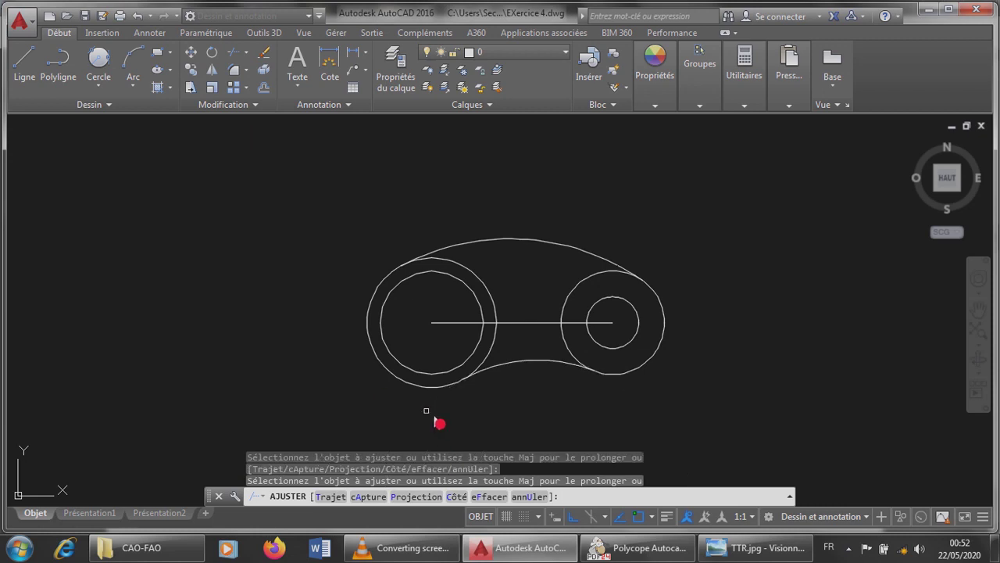
key(Escape)
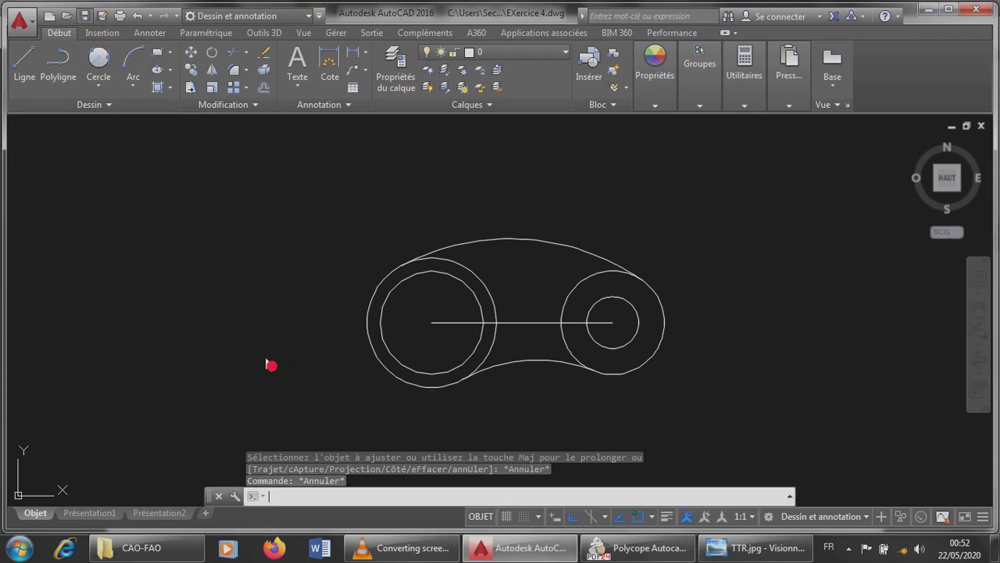
Compare the four arms in the PDF, and create a polar array of all drawn geometry about the central circle's centre.
click(636, 547)
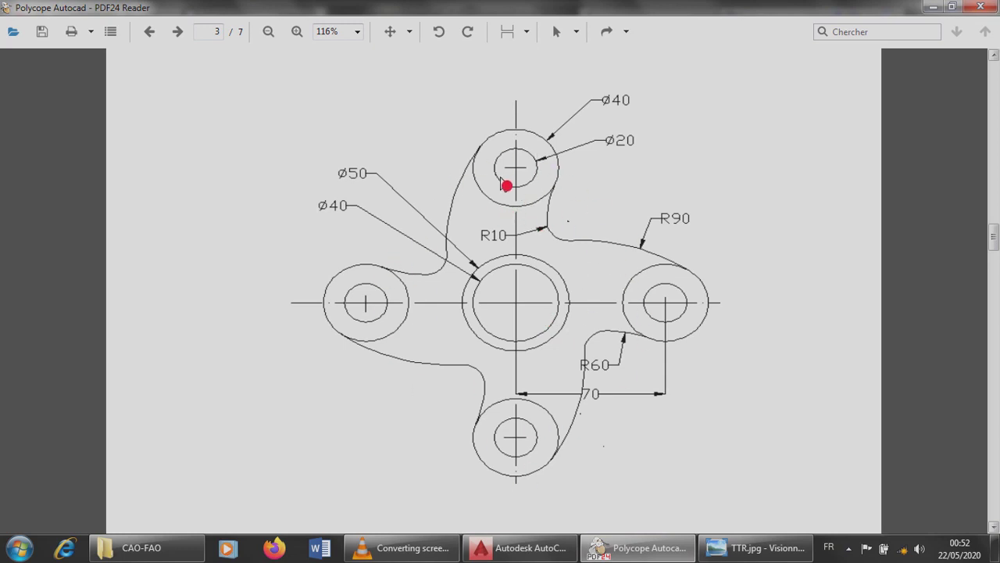
click(520, 546)
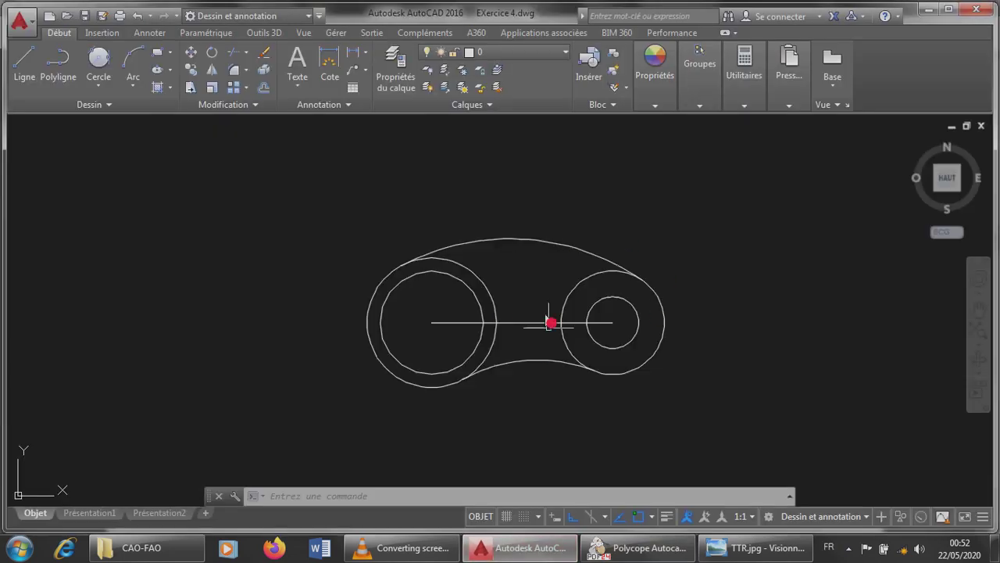
click(246, 87)
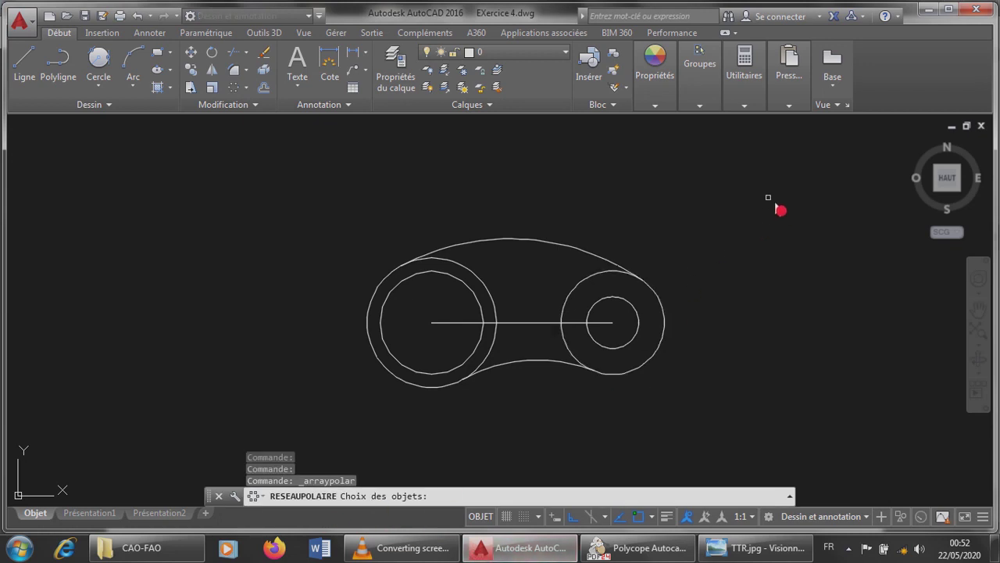
click(735, 201)
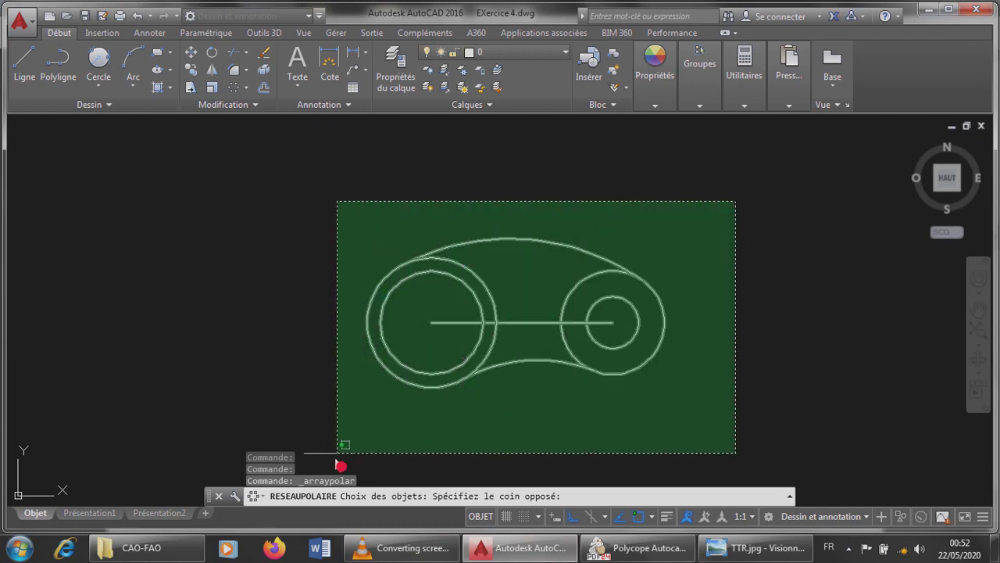
click(329, 450)
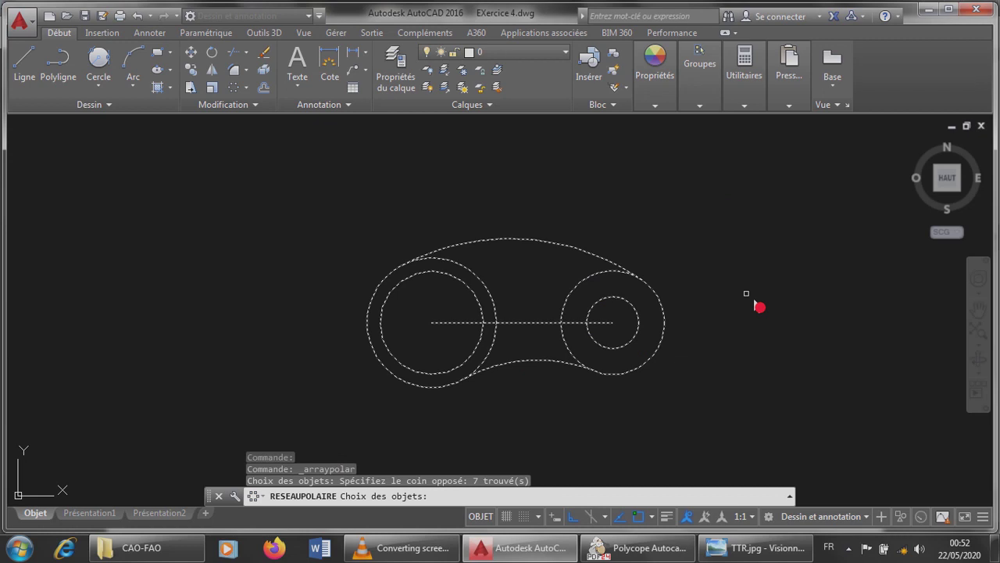
key(Return)
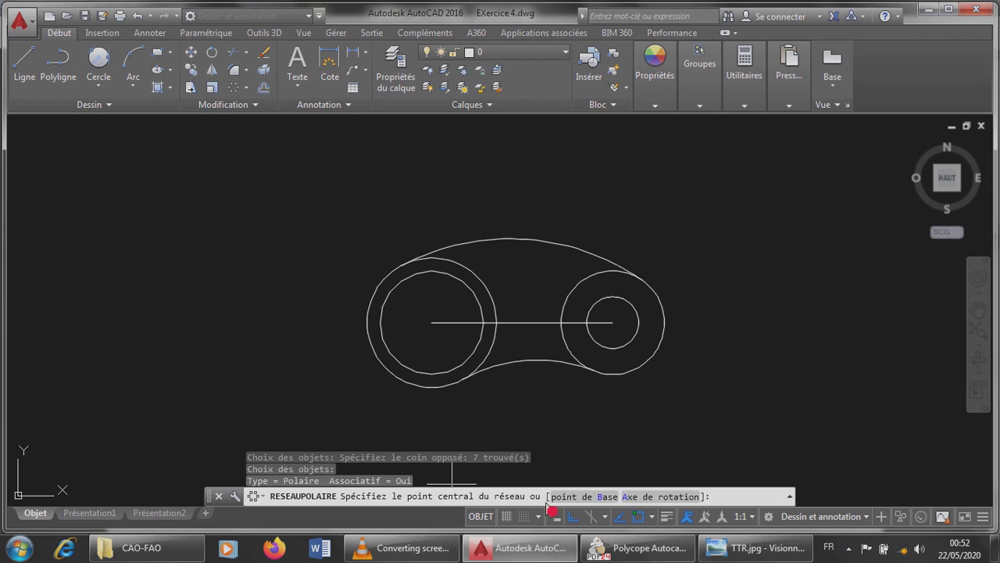
click(444, 336)
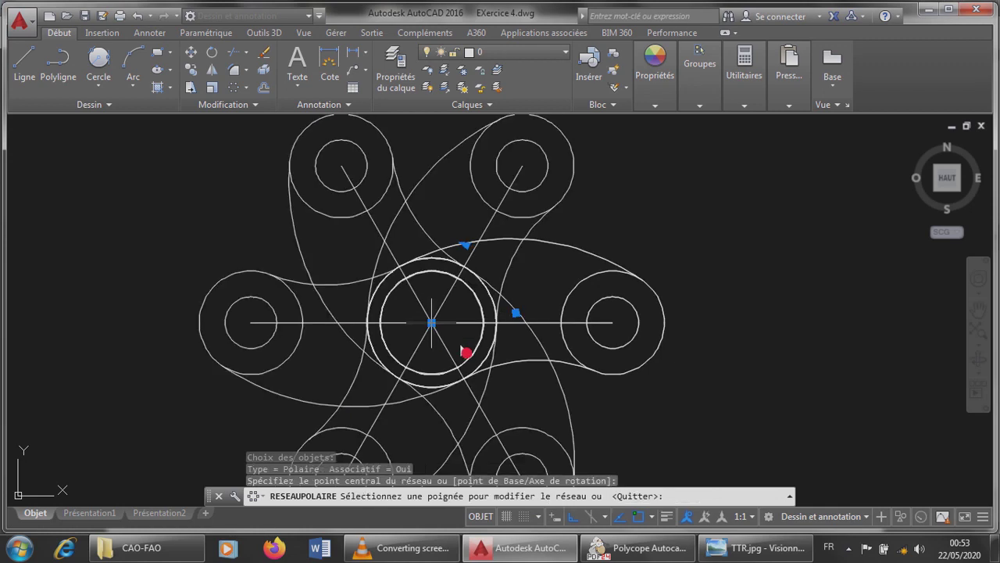
Set the polar array to 4 items with 90 degrees between them, and finish the array.
scroll(578, 344, down, 3)
scroll(643, 425, up, 3)
scroll(643, 434, down, 3)
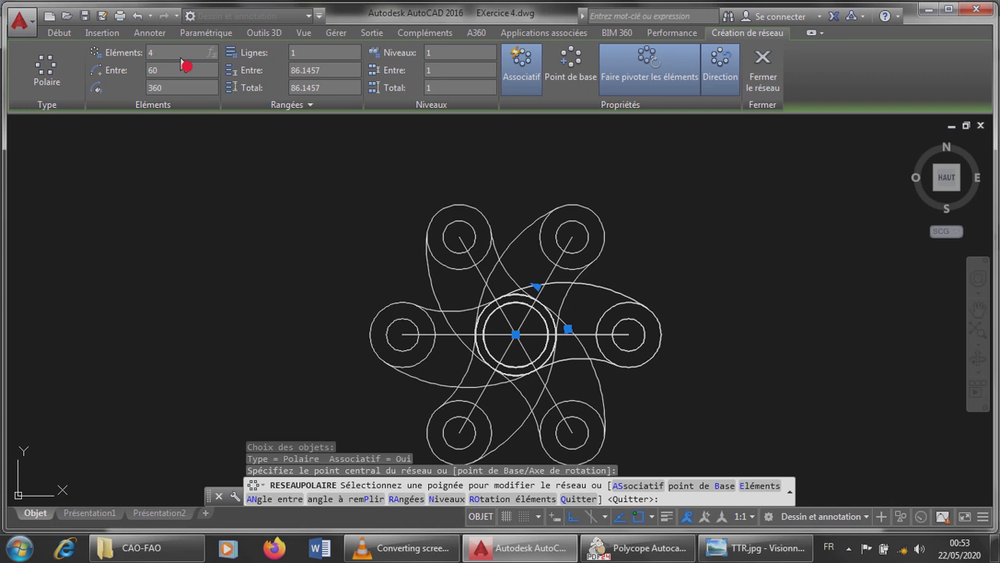
text(90)
key(Return)
scroll(319, 242, down, 5)
scroll(319, 242, up, 5)
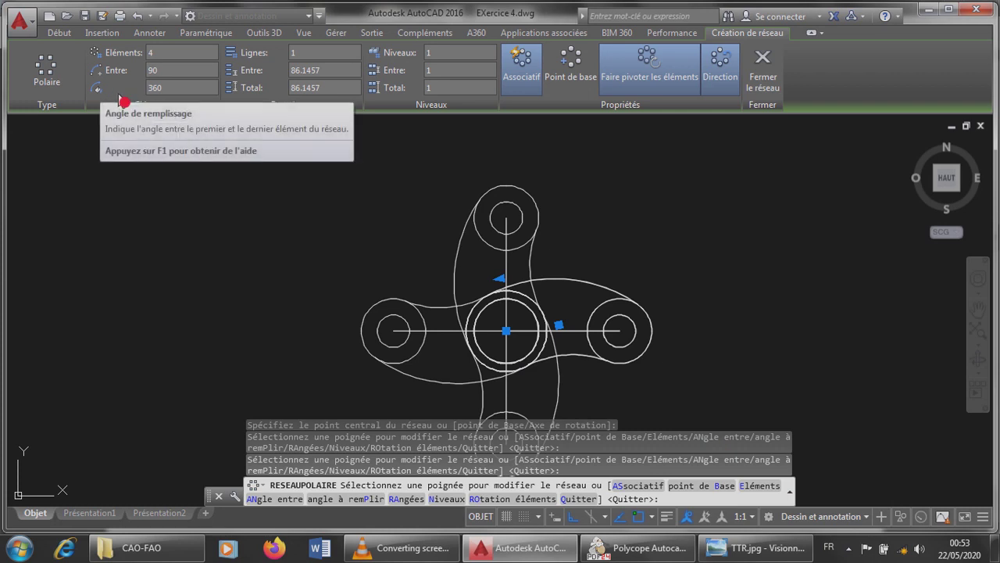
click(179, 93)
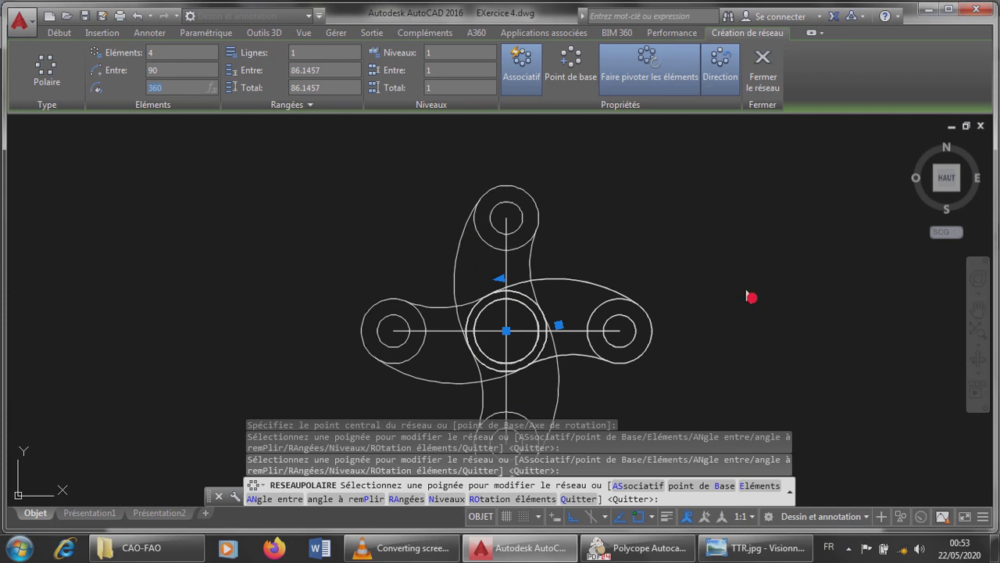
key(Escape)
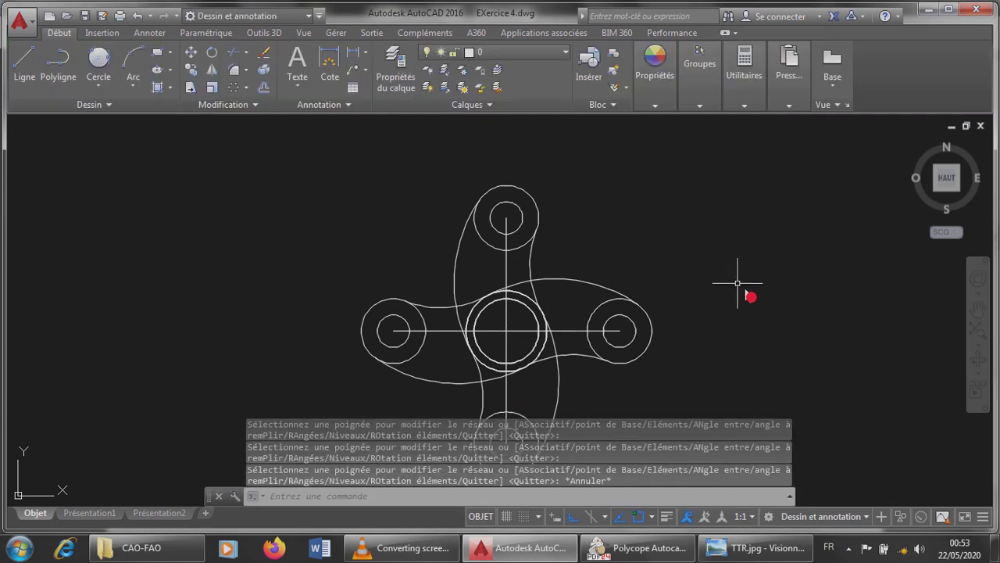
scroll(332, 233, down, 2)
scroll(332, 233, up, 2)
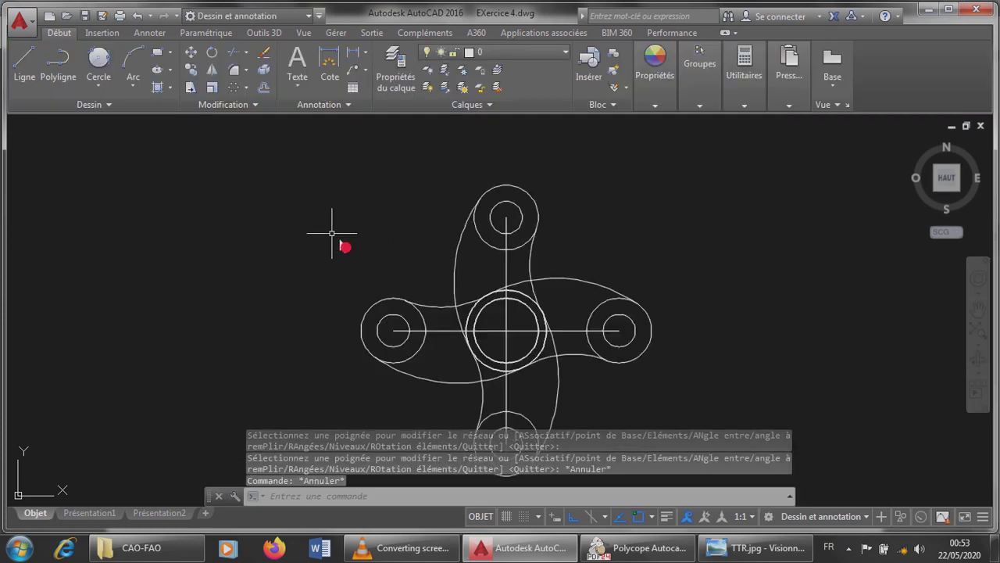
Check how neighbouring arms join in the PDF, and try to trim the arrayed arcs where the left and upper arms cross.
click(635, 553)
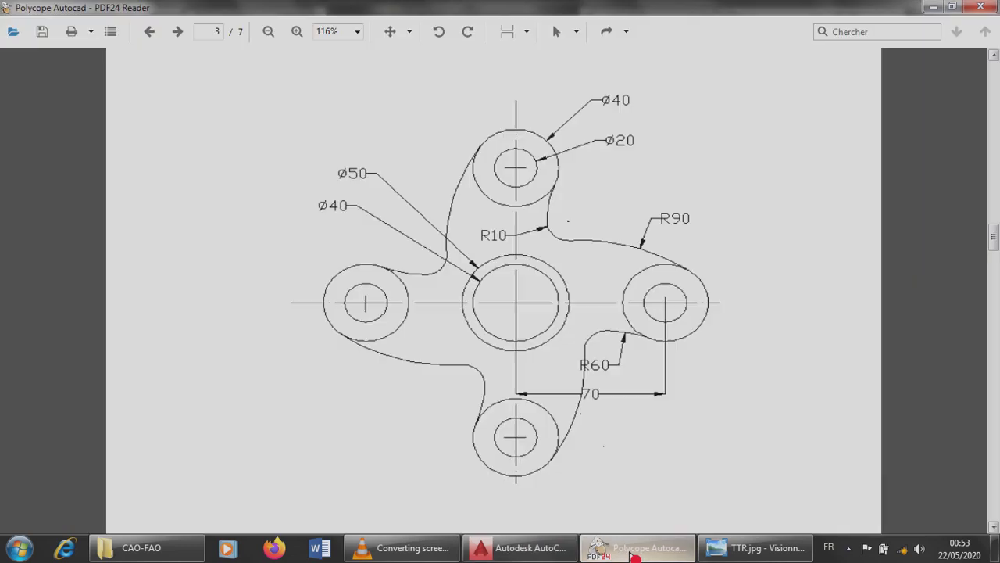
click(521, 548)
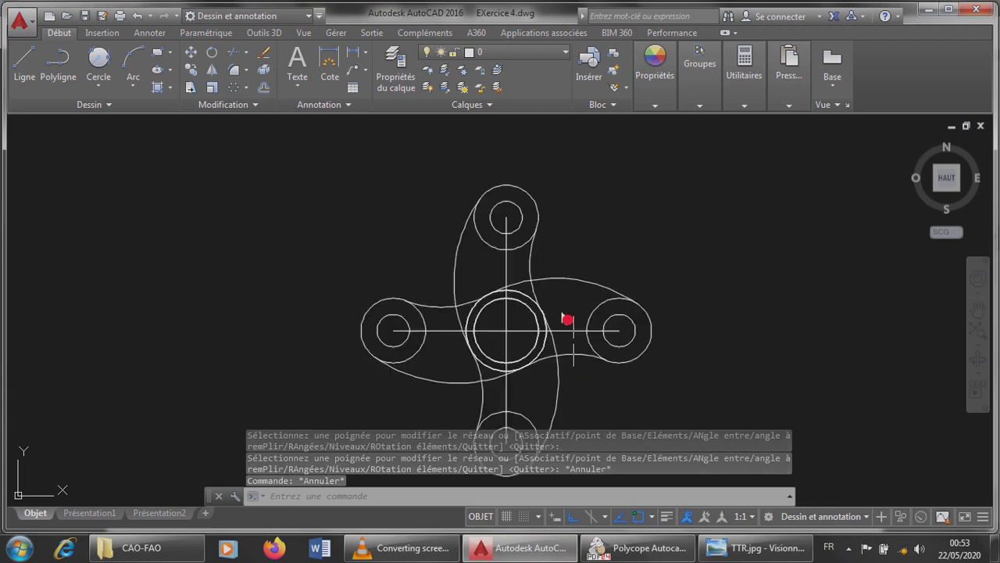
click(234, 52)
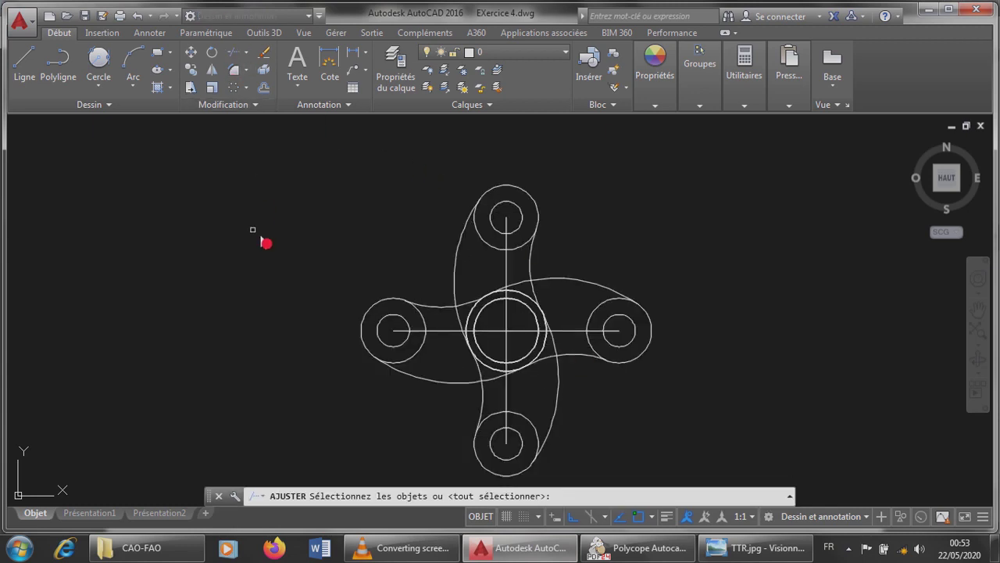
key(Return)
click(473, 312)
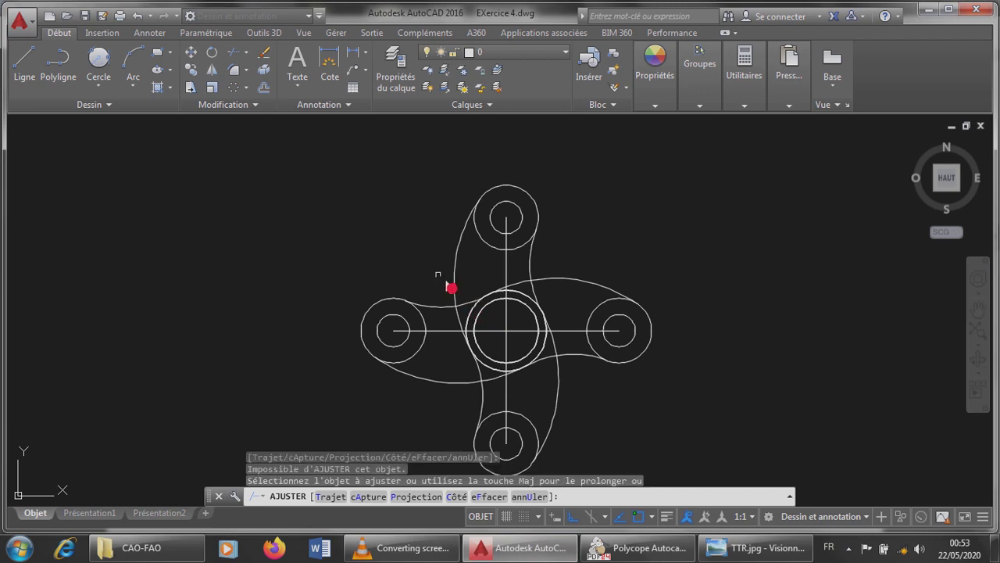
scroll(454, 329, up, 4)
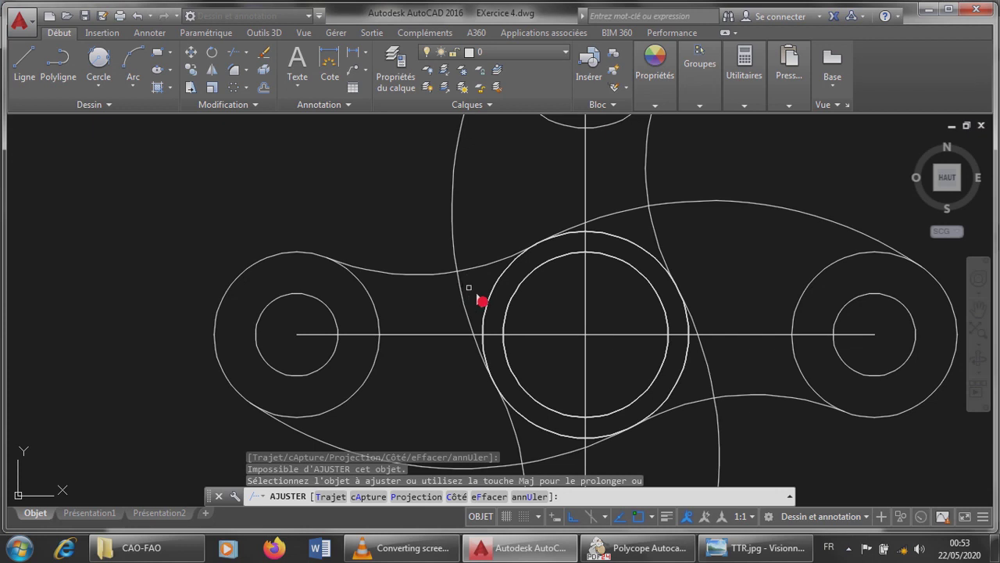
scroll(473, 297, down, 6)
scroll(479, 299, up, 4)
scroll(549, 247, up, 5)
scroll(549, 246, down, 5)
key(Escape)
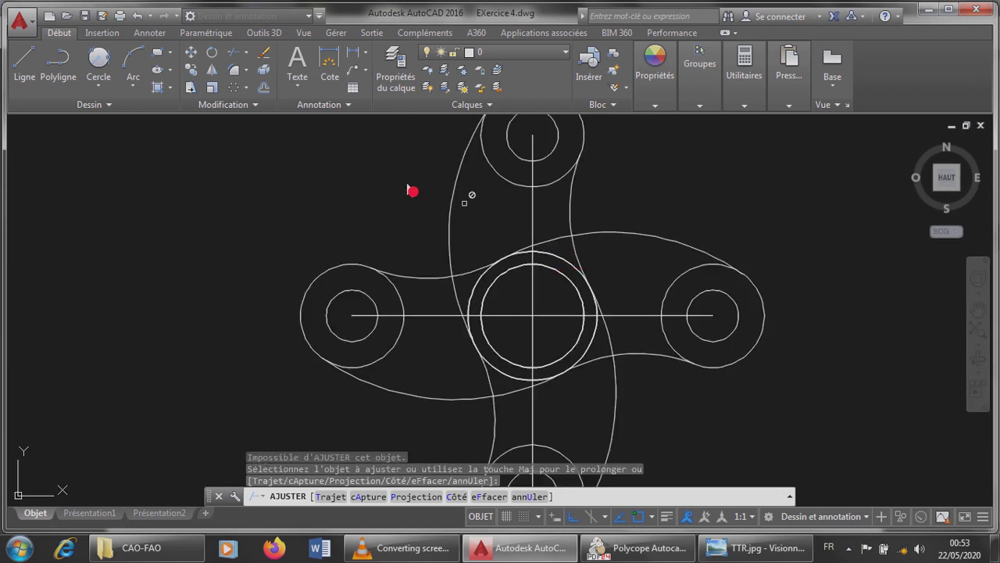
key(Escape)
Retry trimming the arrayed arcs beside the central circle, using all objects as cutting edges.
click(234, 53)
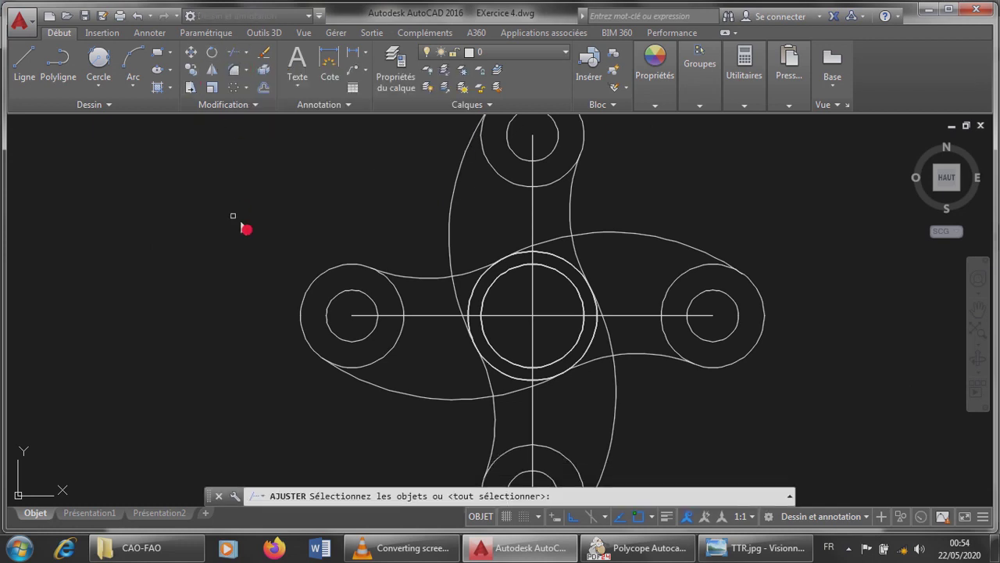
key(Return)
scroll(352, 308, down, 3)
click(379, 364)
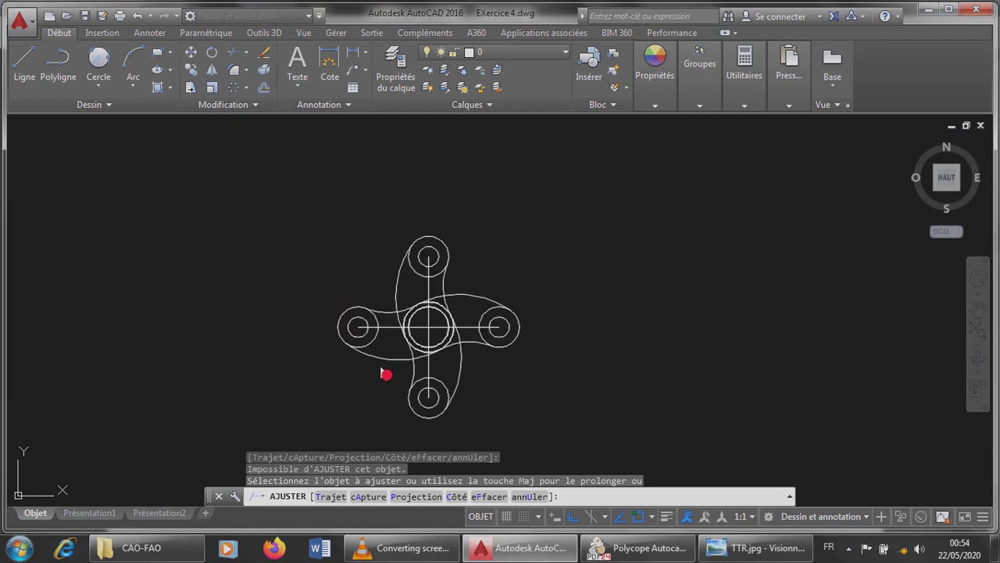
scroll(384, 372, up, 2)
click(446, 260)
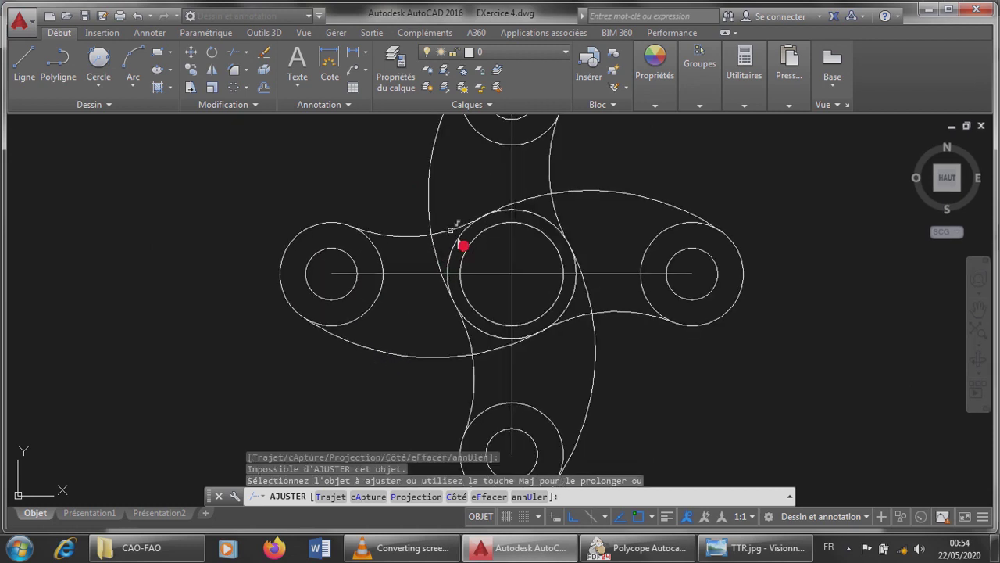
key(Escape)
key(Escape)
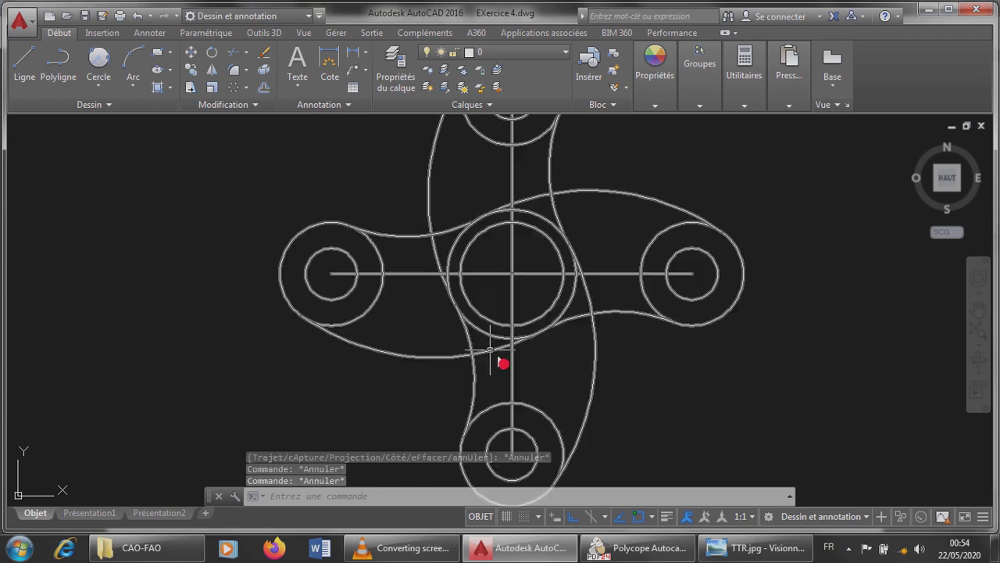
Select the four-armed geometry at different arcs to check whether it behaves as a single array object.
click(490, 350)
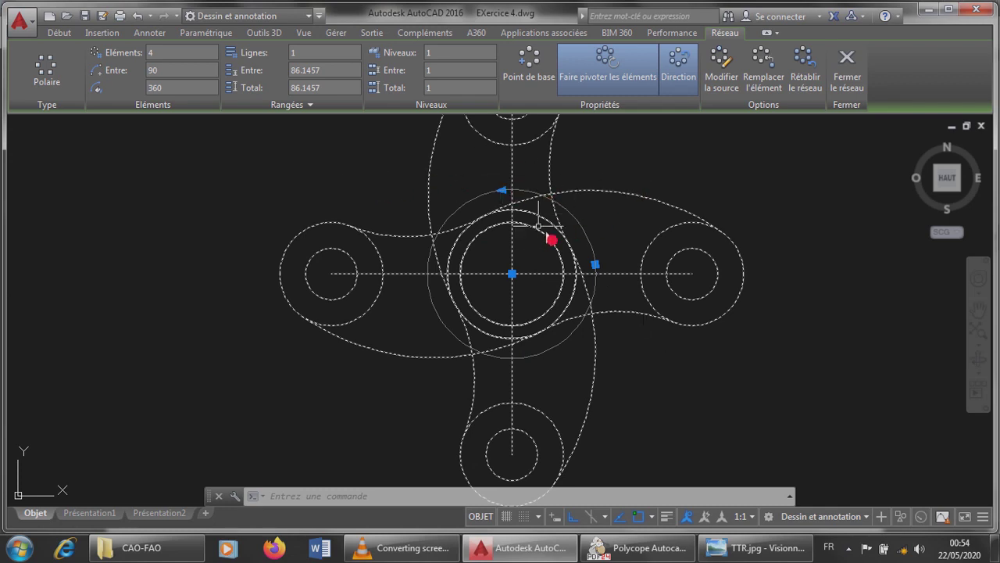
key(Escape)
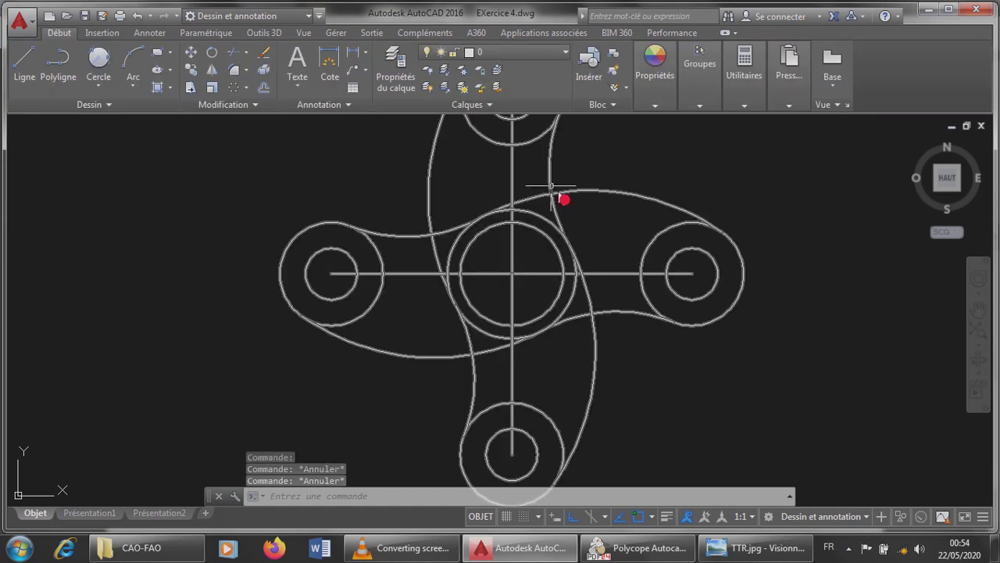
click(562, 196)
scroll(707, 277, down, 3)
scroll(707, 279, up, 3)
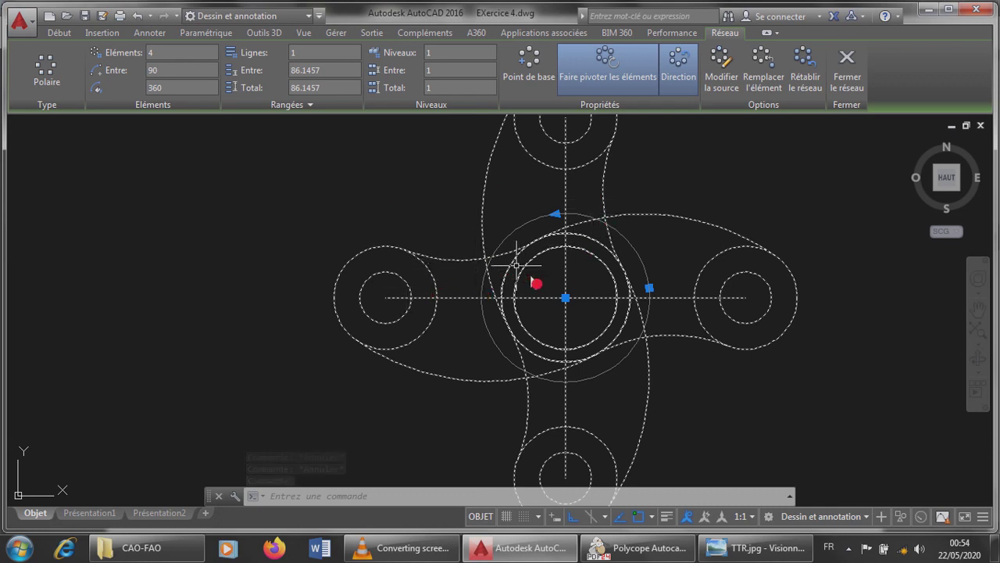
key(Escape)
key(Escape)
key(Escape)
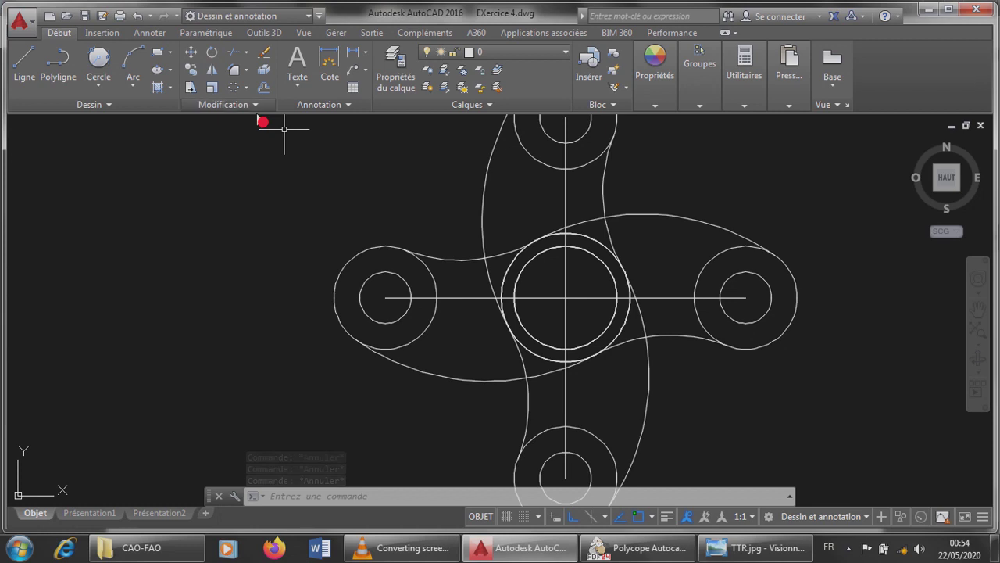
Explode the polar array into separate objects.
click(256, 106)
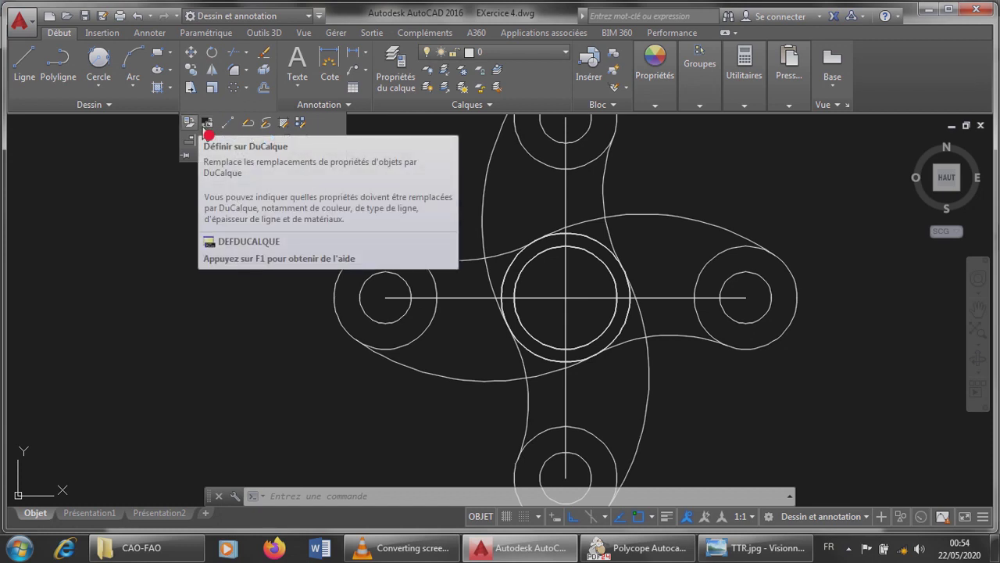
click(629, 108)
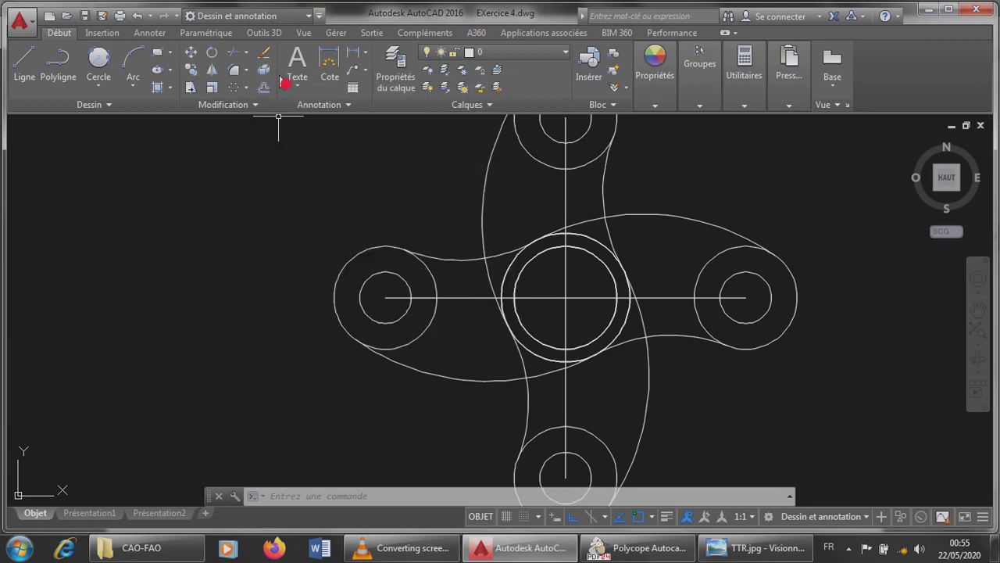
scroll(841, 345, down, 1)
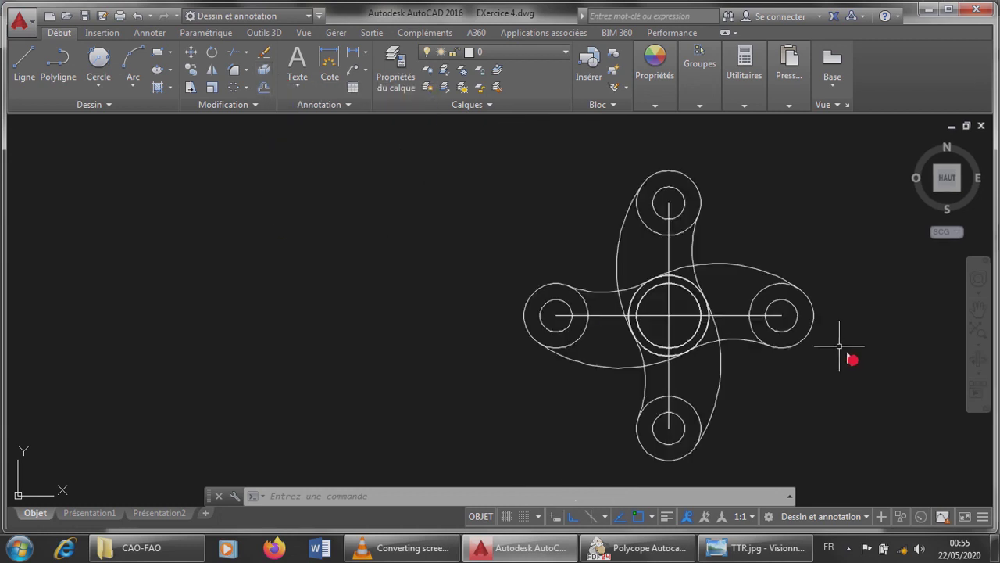
click(706, 262)
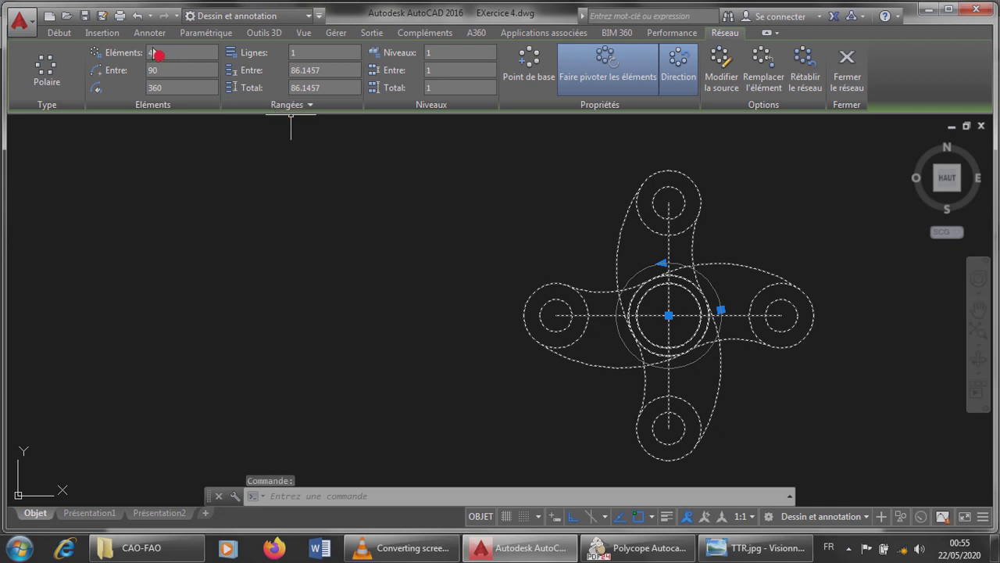
click(70, 35)
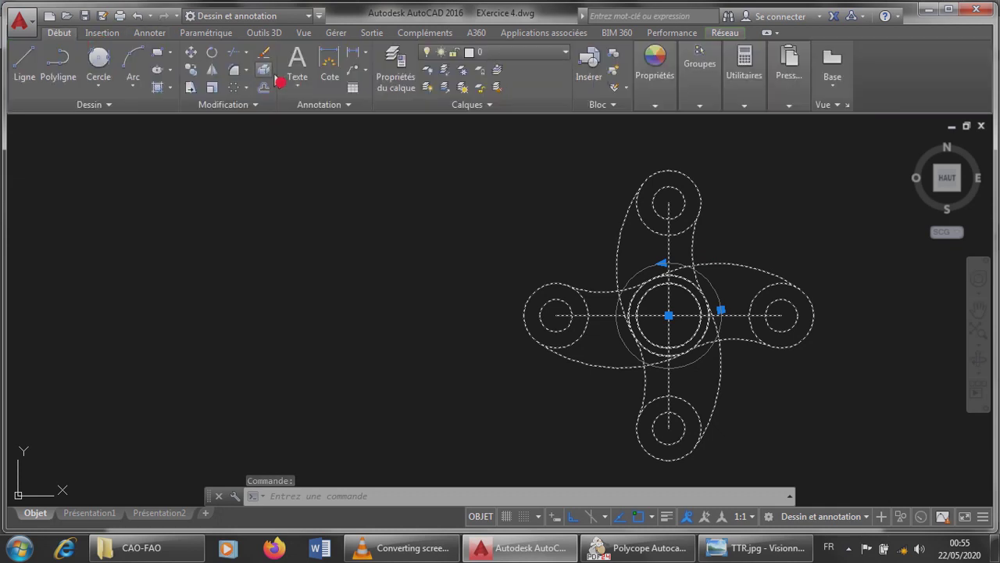
click(264, 69)
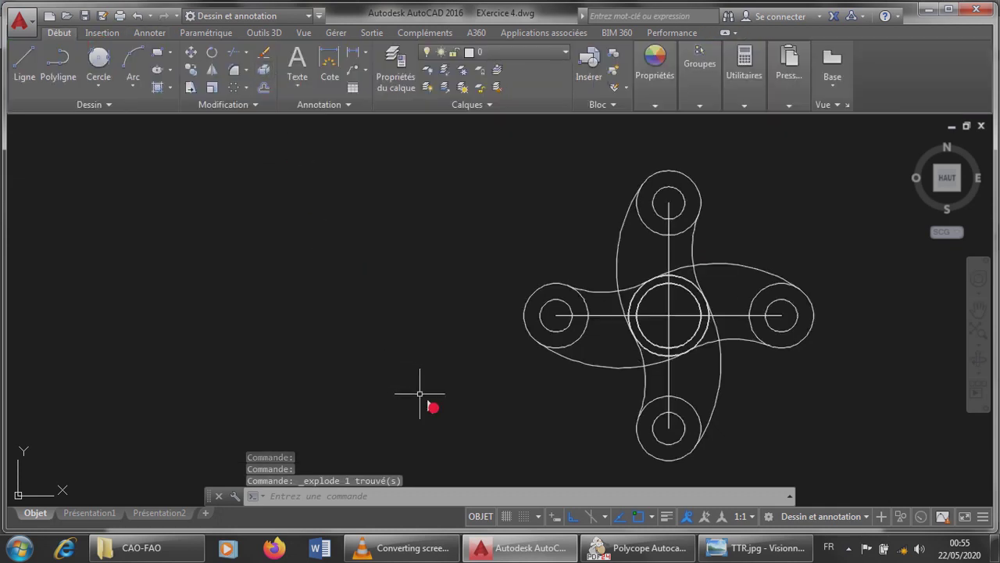
key(Escape)
key(Escape)
Examine the individual arcs where neighbouring arms cross around the central circle.
scroll(713, 282, down, 5)
scroll(713, 283, up, 5)
scroll(680, 257, down, 5)
scroll(672, 216, up, 4)
scroll(617, 186, down, 2)
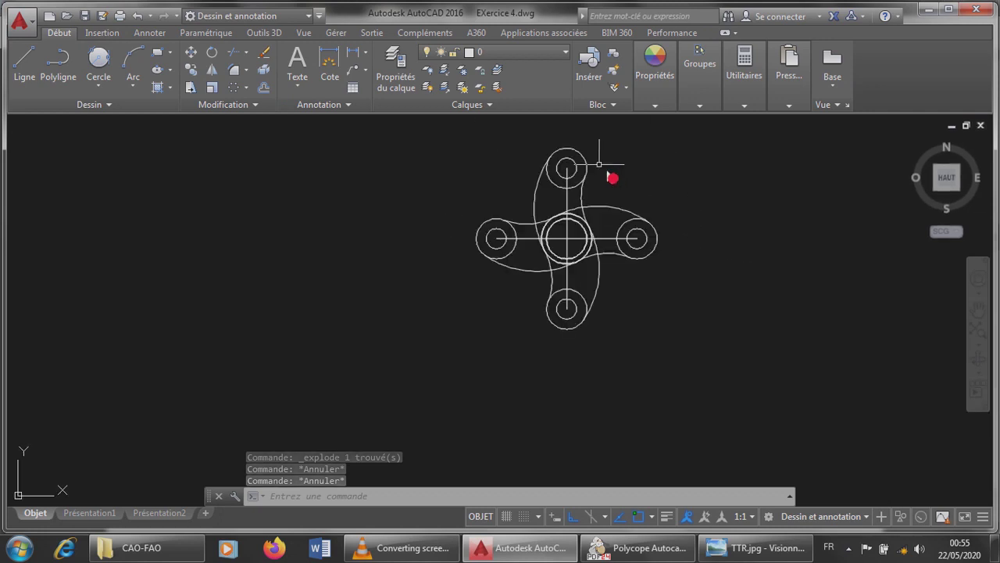
scroll(598, 165, up, 2)
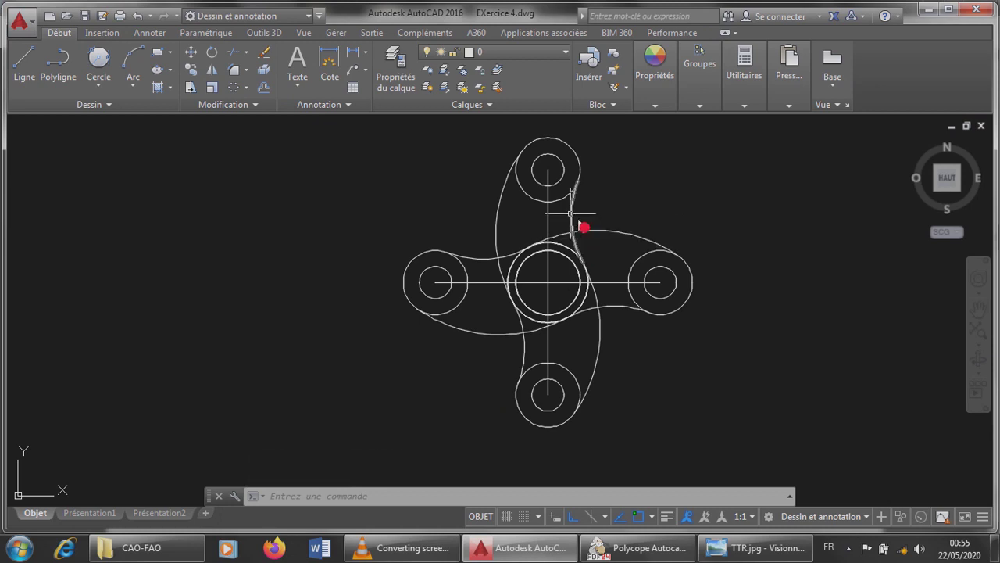
scroll(500, 260, up, 3)
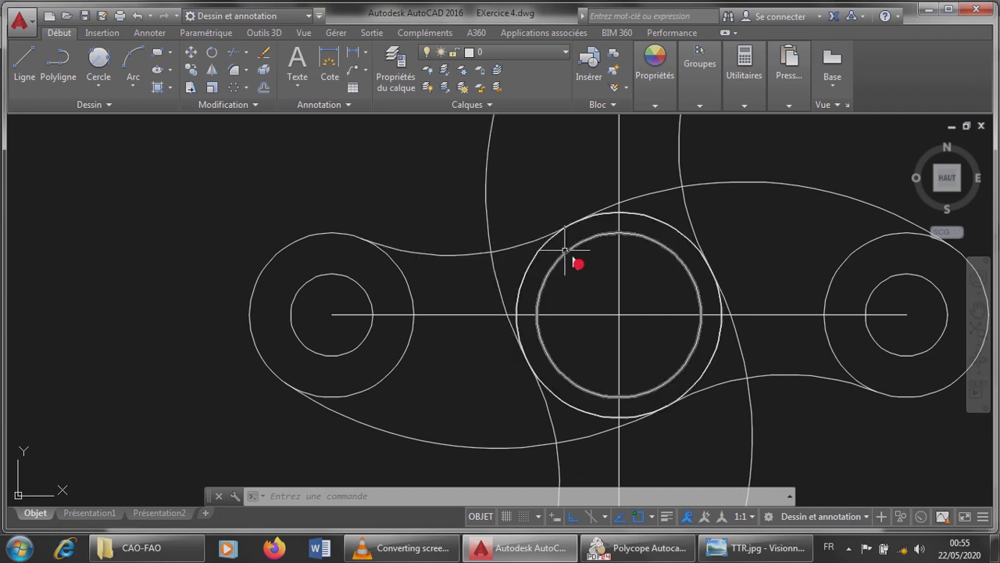
scroll(525, 236, down, 4)
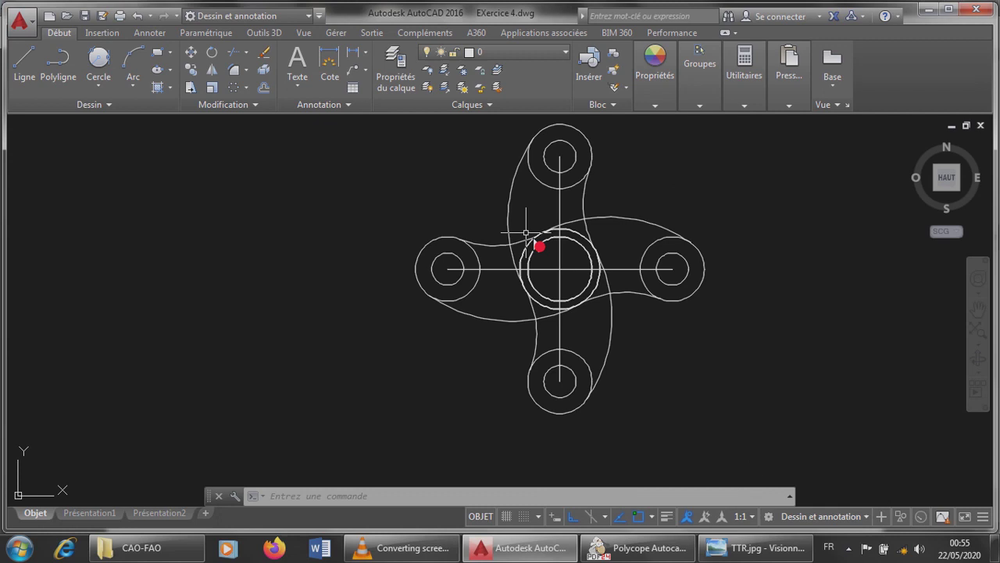
Trim the inner portions of the two arcs crossing between the left and upper arms, using all objects as cutting edges.
click(239, 71)
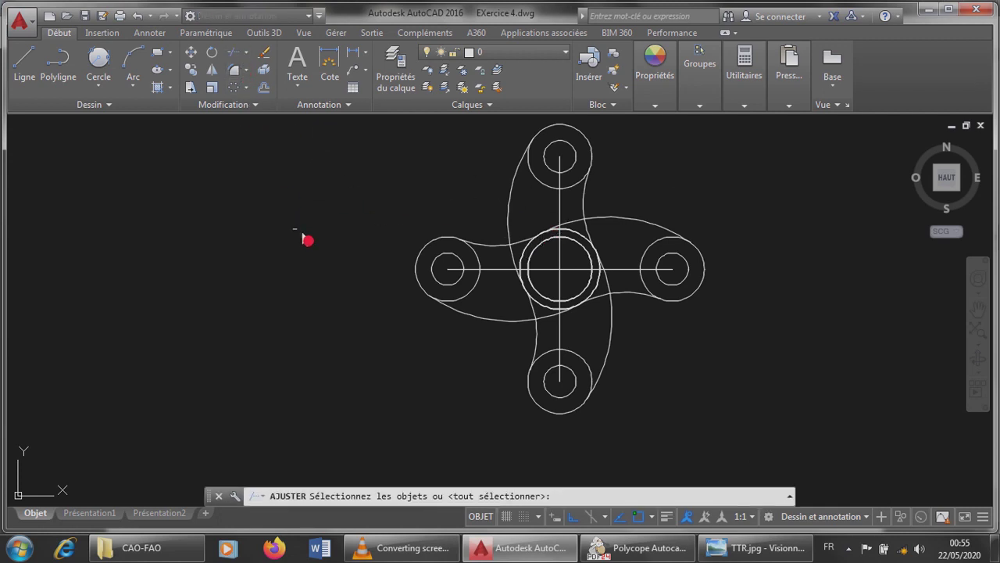
key(Return)
scroll(574, 251, up, 4)
click(436, 244)
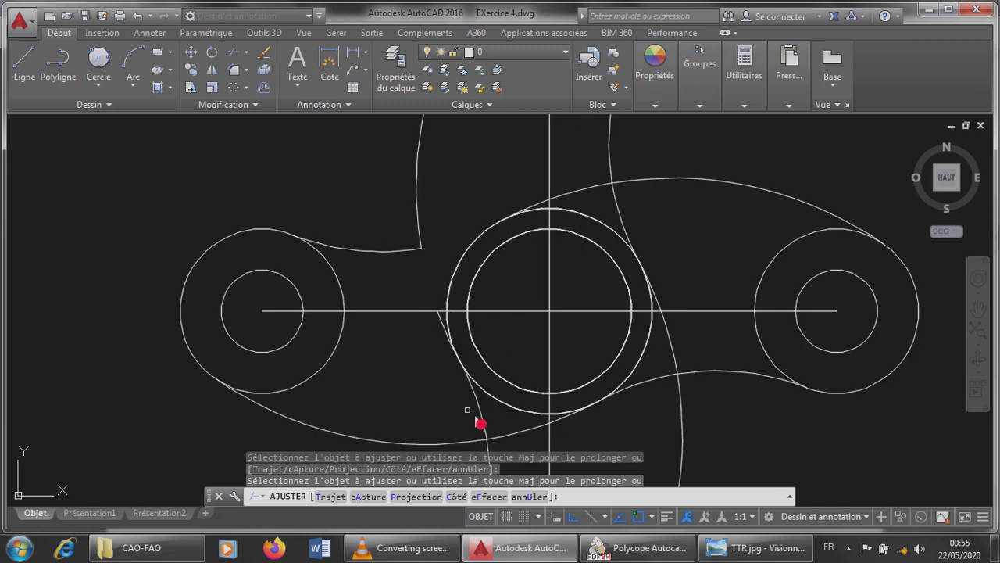
scroll(450, 315, up, 4)
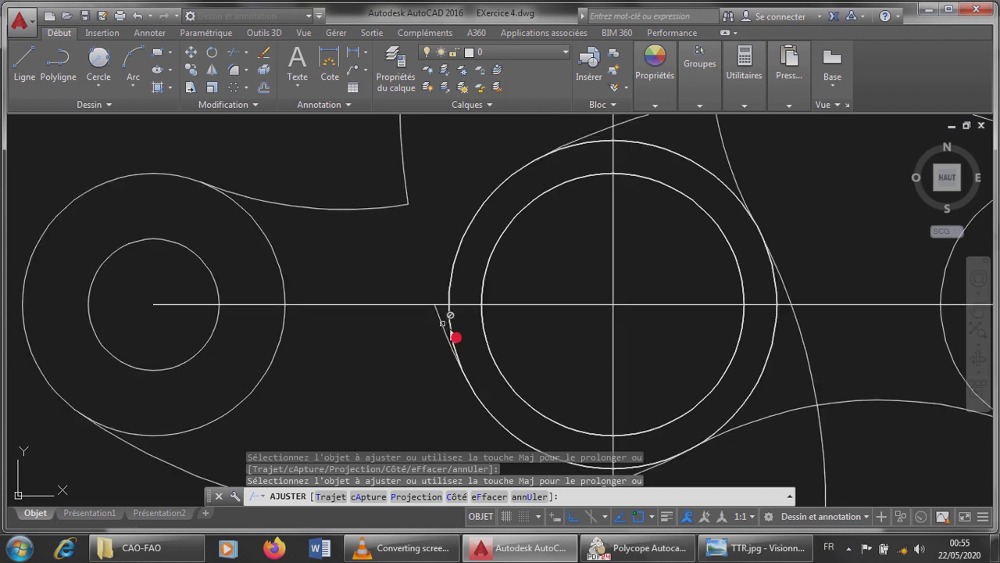
scroll(447, 317, down, 5)
scroll(444, 320, up, 5)
scroll(441, 323, down, 5)
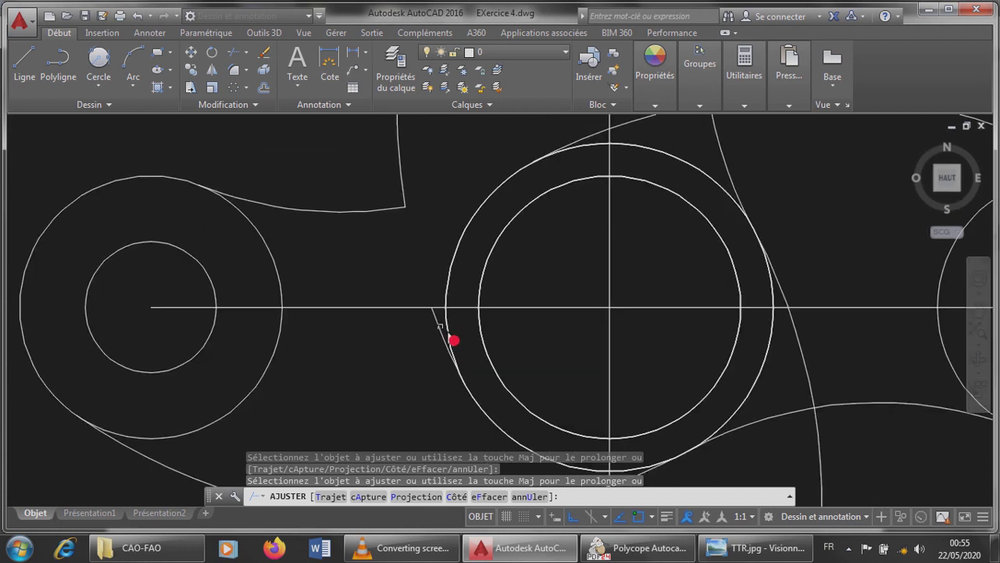
scroll(439, 332, up, 4)
scroll(441, 336, up, 4)
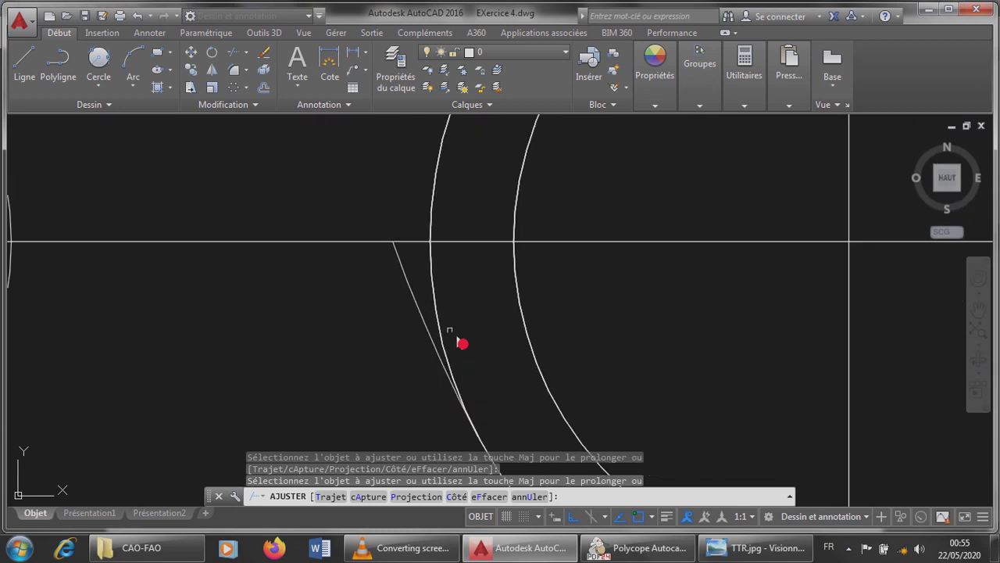
scroll(453, 414, down, 6)
scroll(466, 424, down, 3)
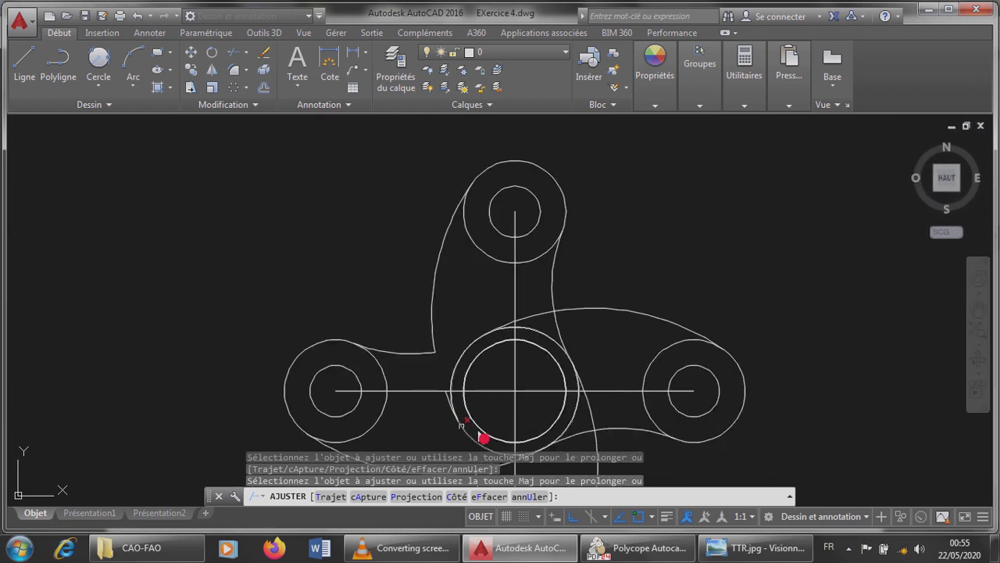
Trim the inner portions of the crossing arcs at the upper-right, lower-right and lower-left arm junctions.
click(546, 313)
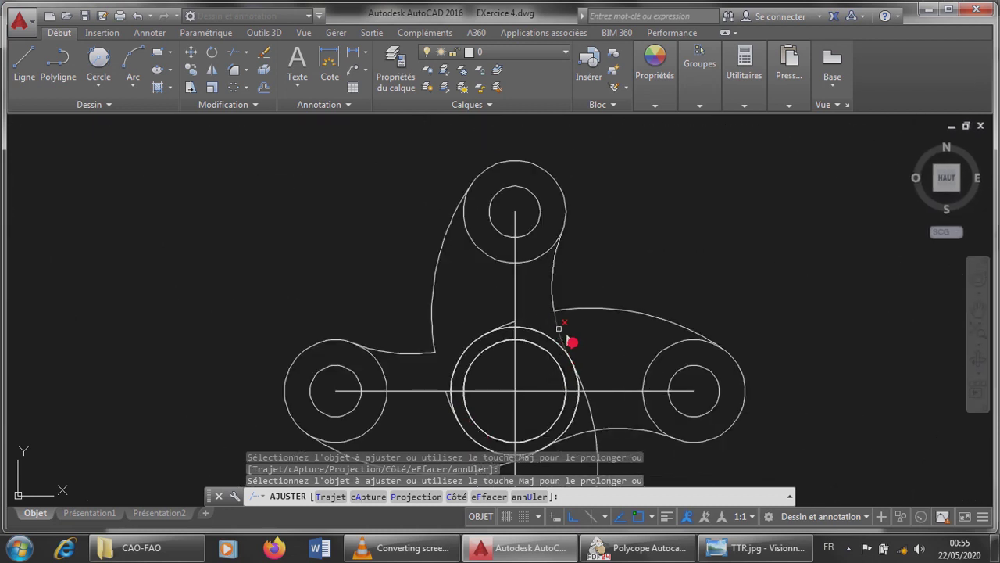
scroll(561, 336, down, 3)
scroll(569, 400, up, 3)
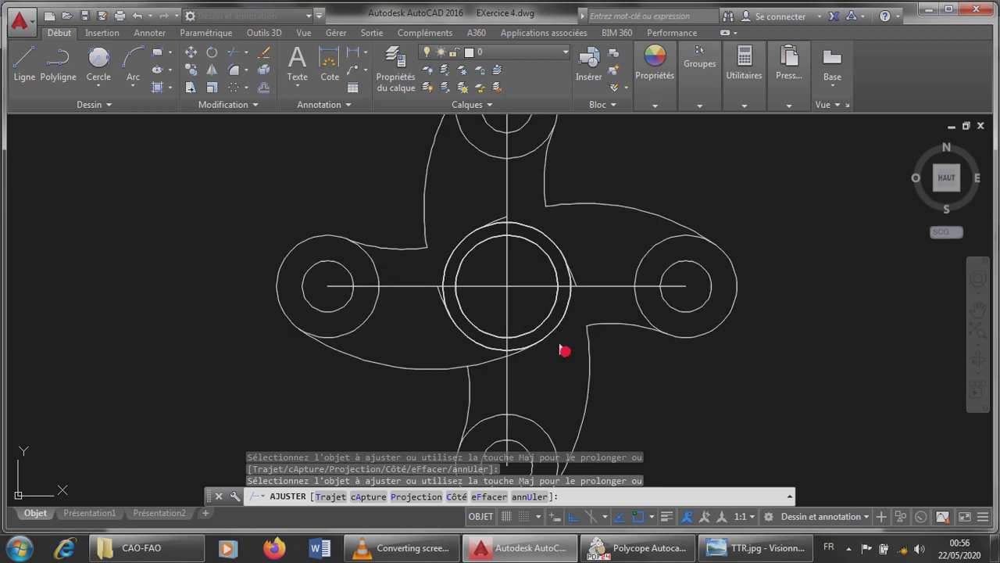
click(498, 360)
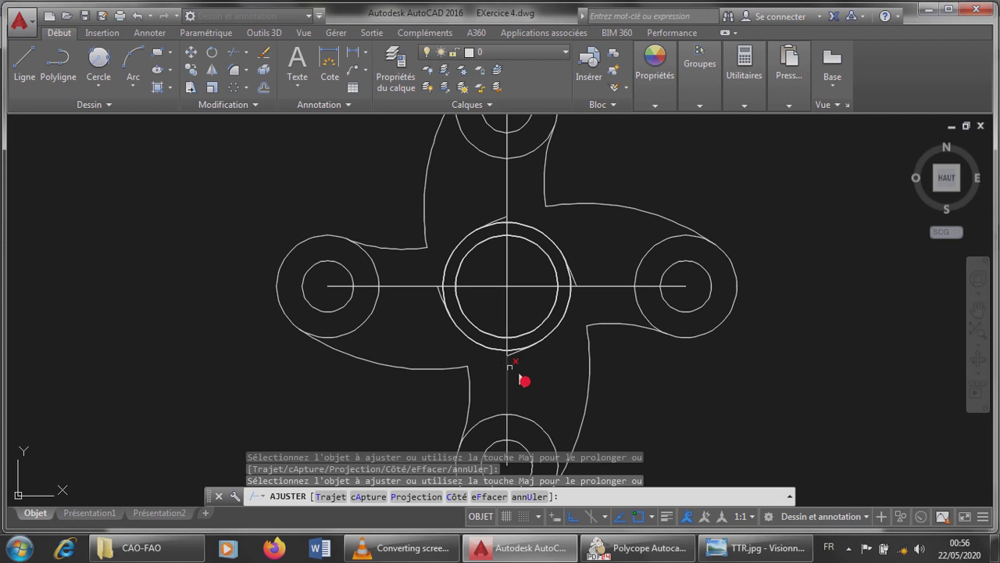
Finish trimming and erase the leftover arc stub at the right side of the central Ø50 circle.
scroll(510, 365, down, 2)
scroll(495, 338, up, 2)
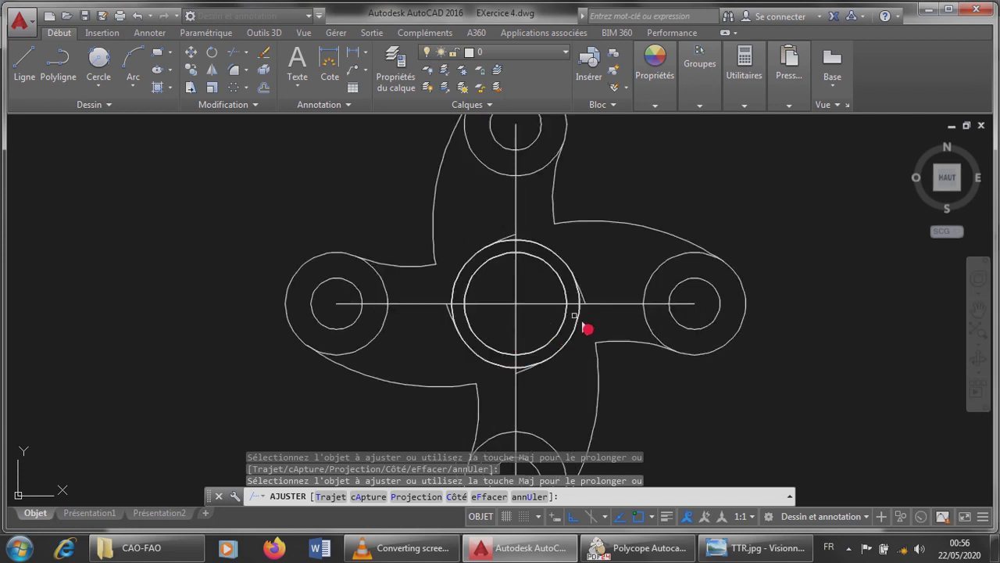
scroll(540, 396, up, 5)
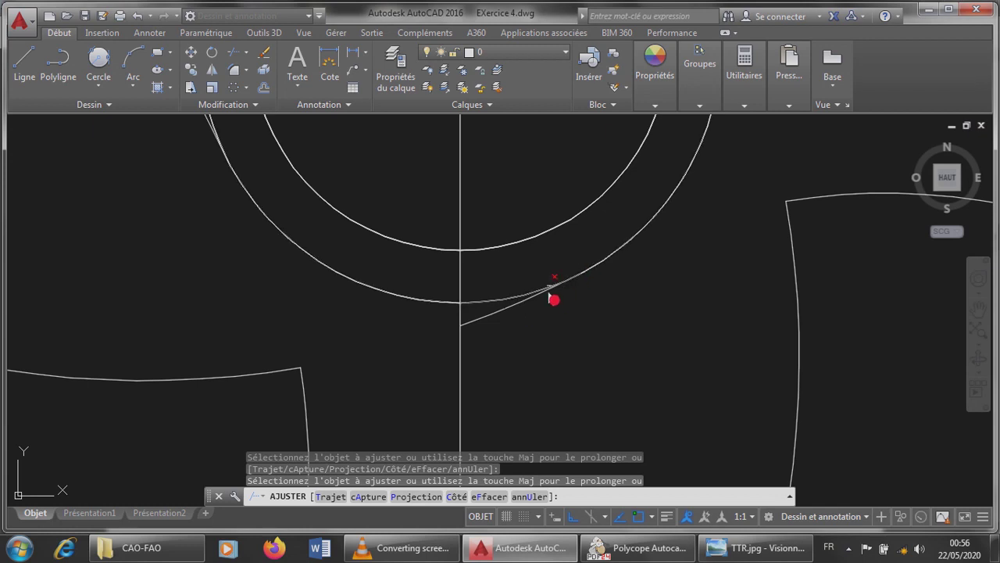
scroll(549, 344, down, 7)
key(Escape)
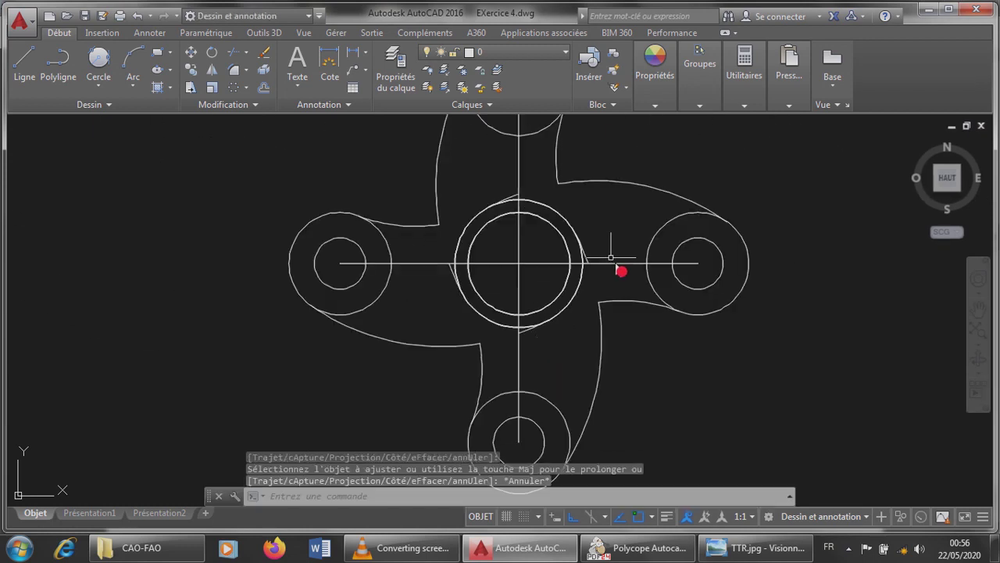
scroll(583, 252, up, 4)
click(584, 256)
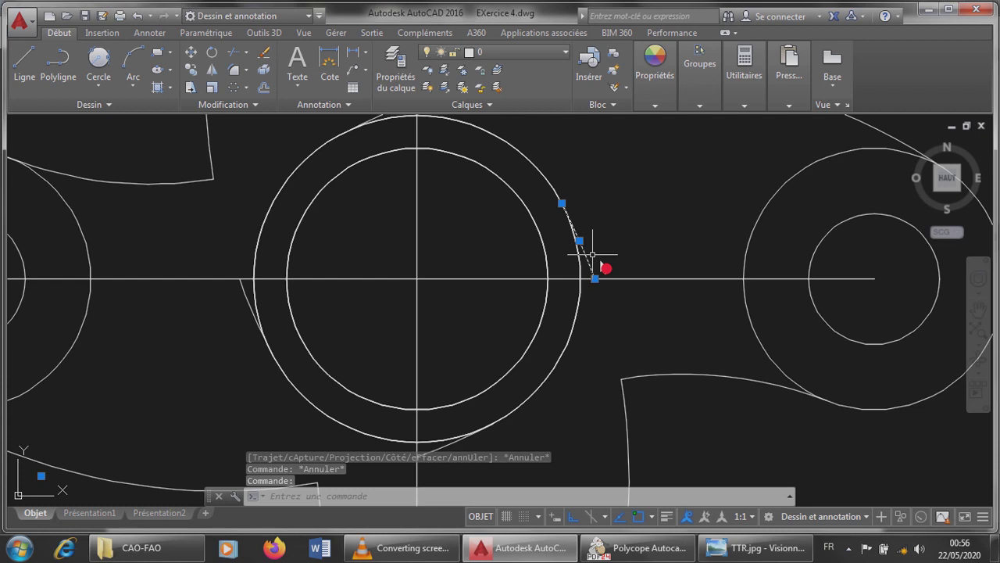
scroll(590, 254, up, 2)
scroll(587, 258, down, 8)
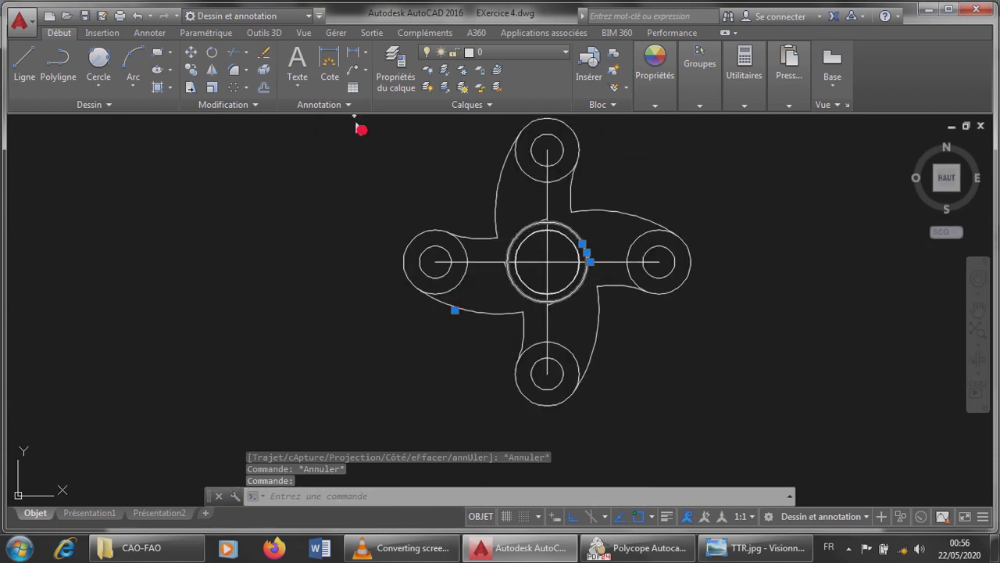
key(Delete)
Erase the leftover arc stub at the top of the central circle.
scroll(536, 235, up, 4)
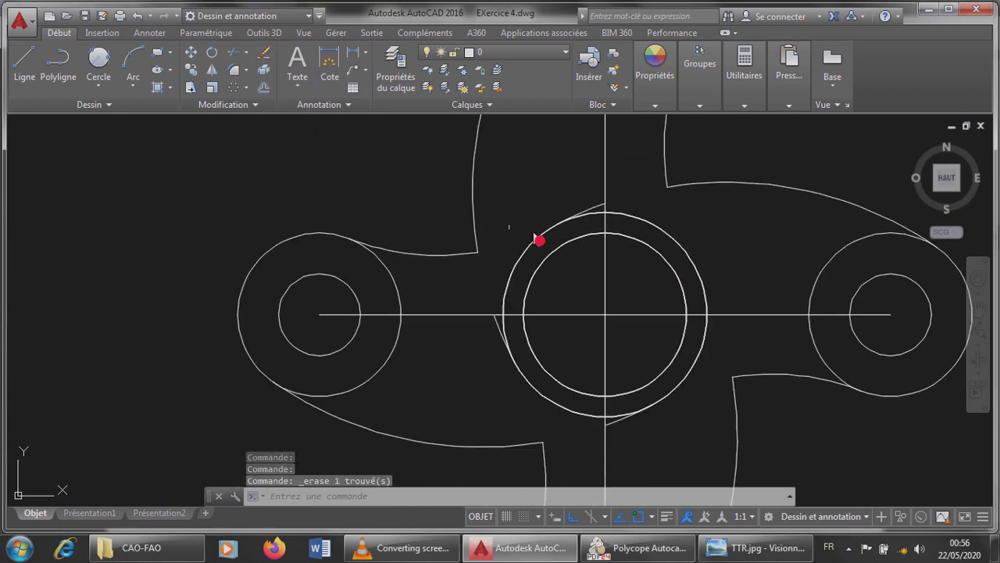
scroll(590, 215, up, 3)
click(591, 206)
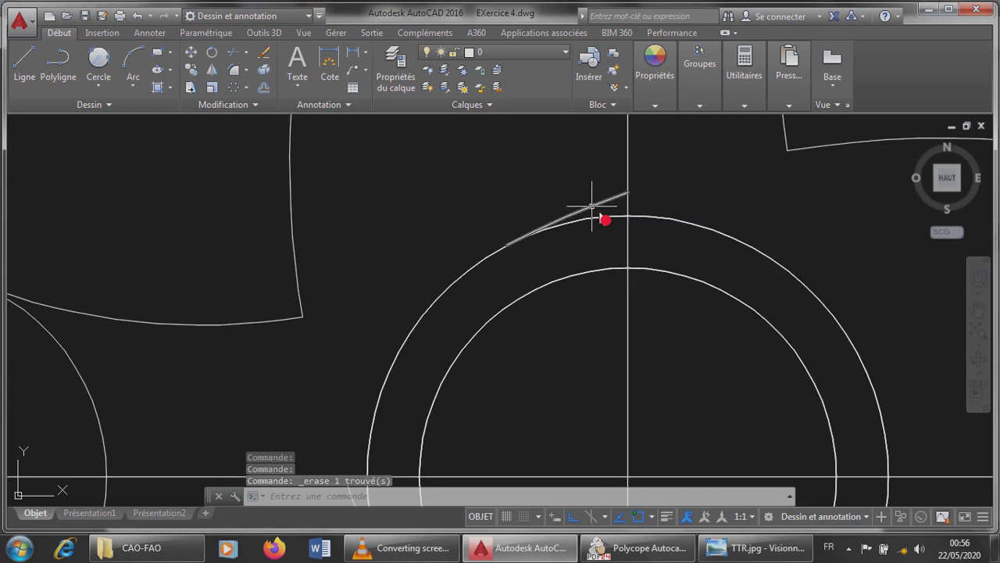
scroll(592, 207, down, 4)
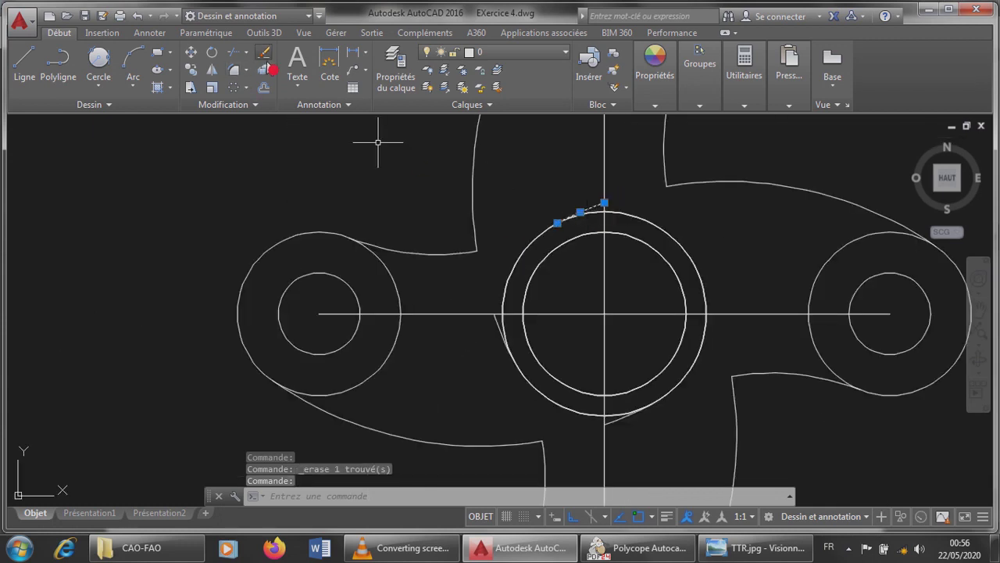
click(263, 53)
Erase the two leftover arc stubs on the left side and bottom of the central circle, and save the drawing.
click(508, 337)
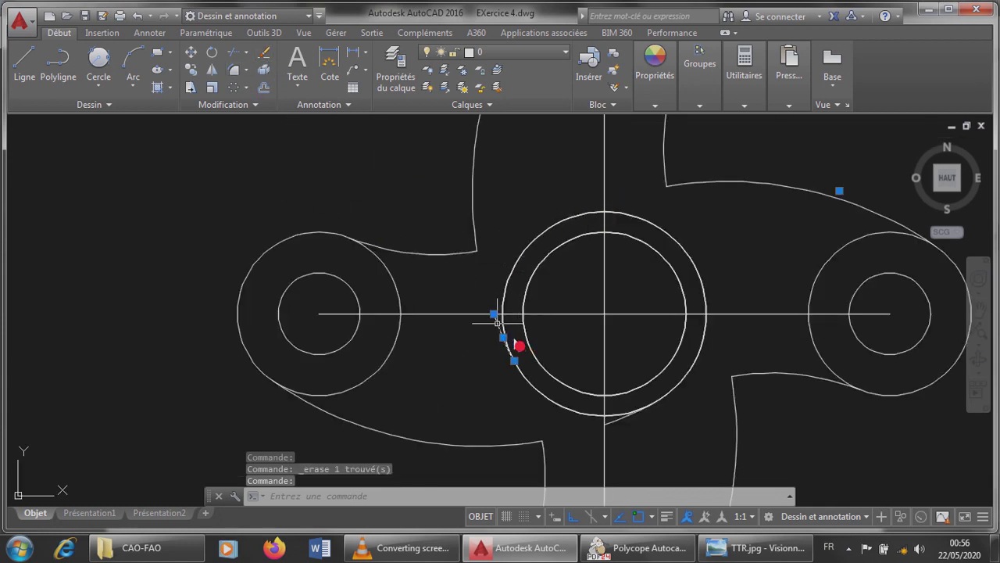
click(625, 412)
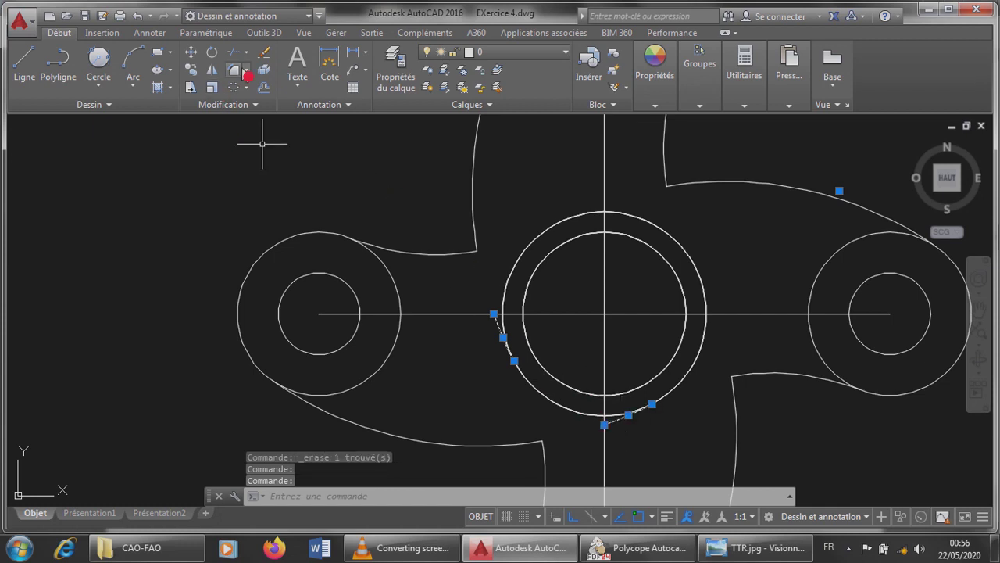
click(266, 54)
scroll(473, 227, down, 3)
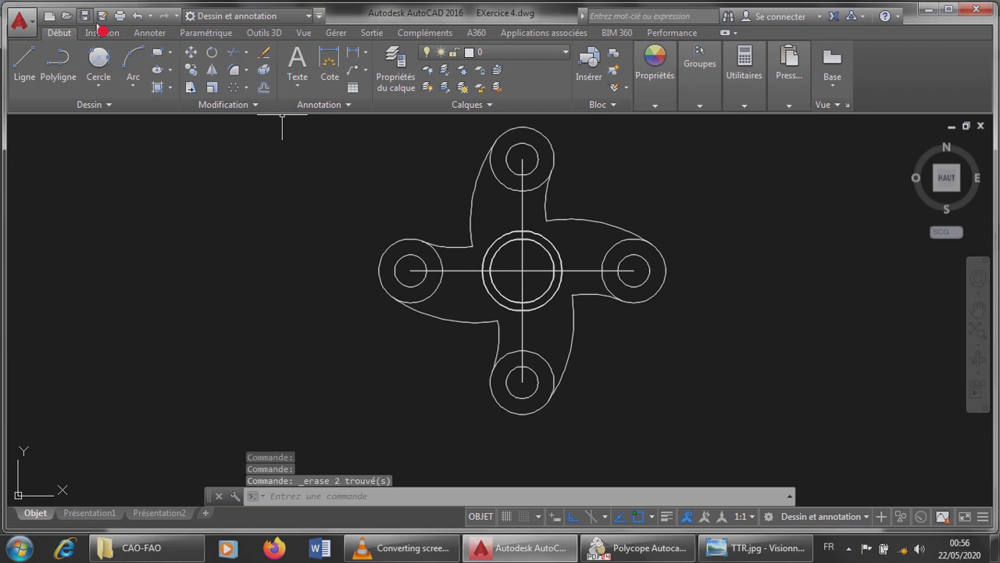
key(ctrl+s)
scroll(464, 201, down, 2)
scroll(465, 184, up, 2)
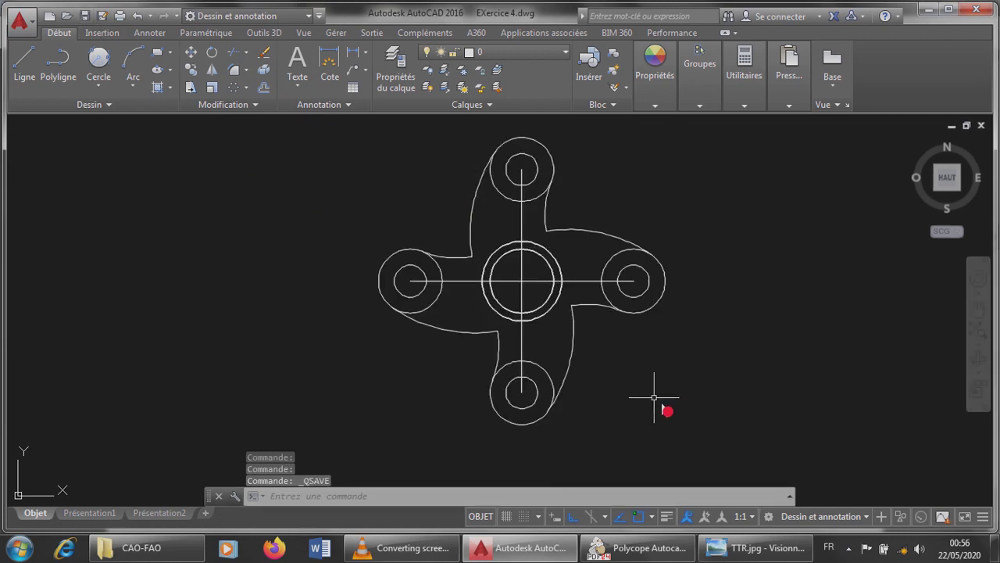
Look up the corner radius in the PDF and fillet the corner between the left and upper arms with radius 10.
click(646, 558)
click(571, 225)
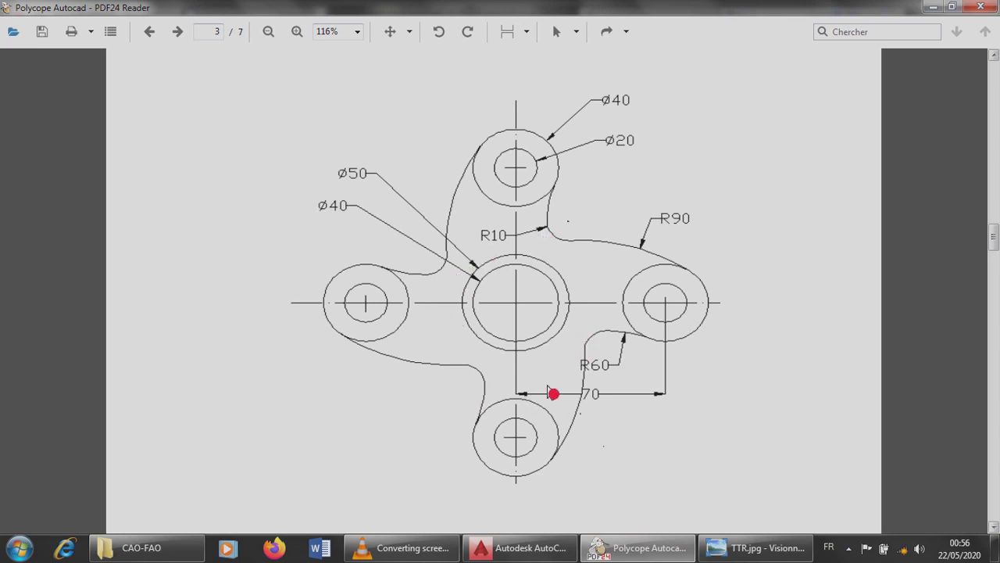
click(520, 547)
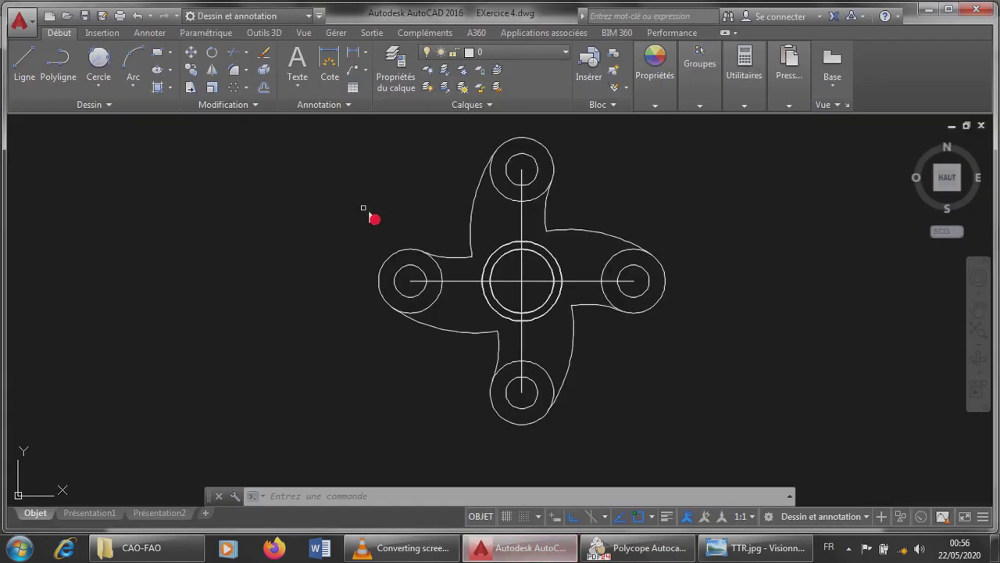
click(246, 70)
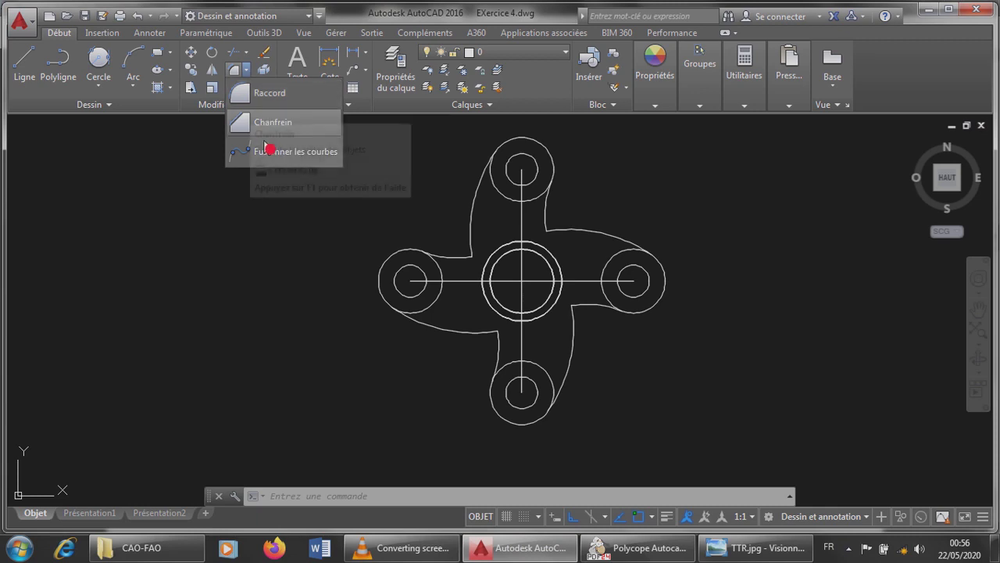
key(Escape)
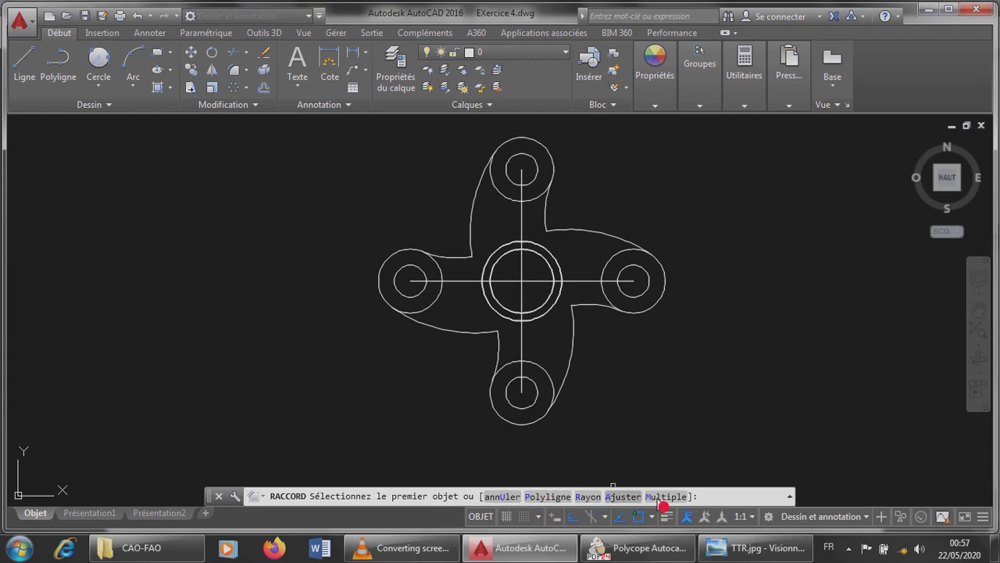
click(590, 496)
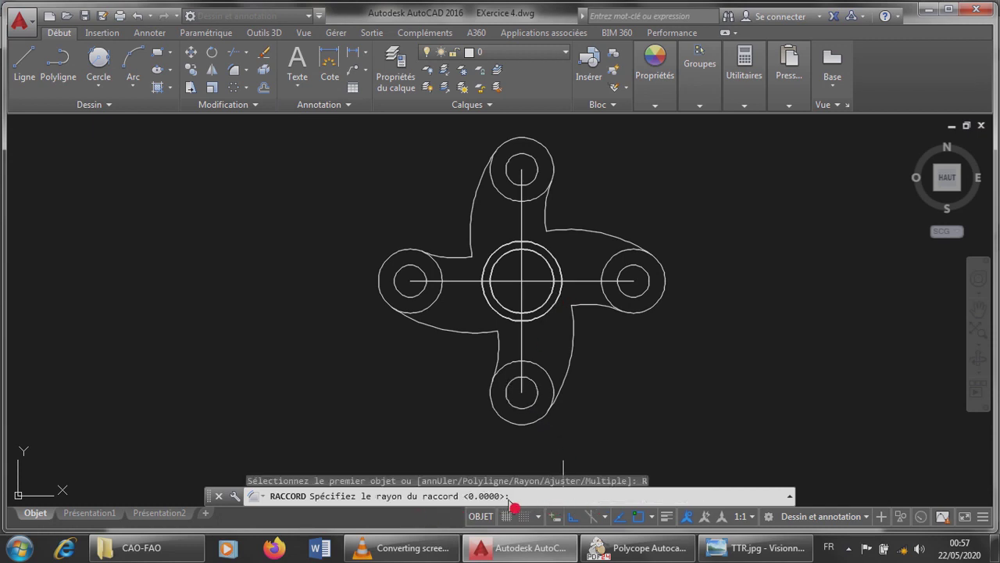
click(637, 547)
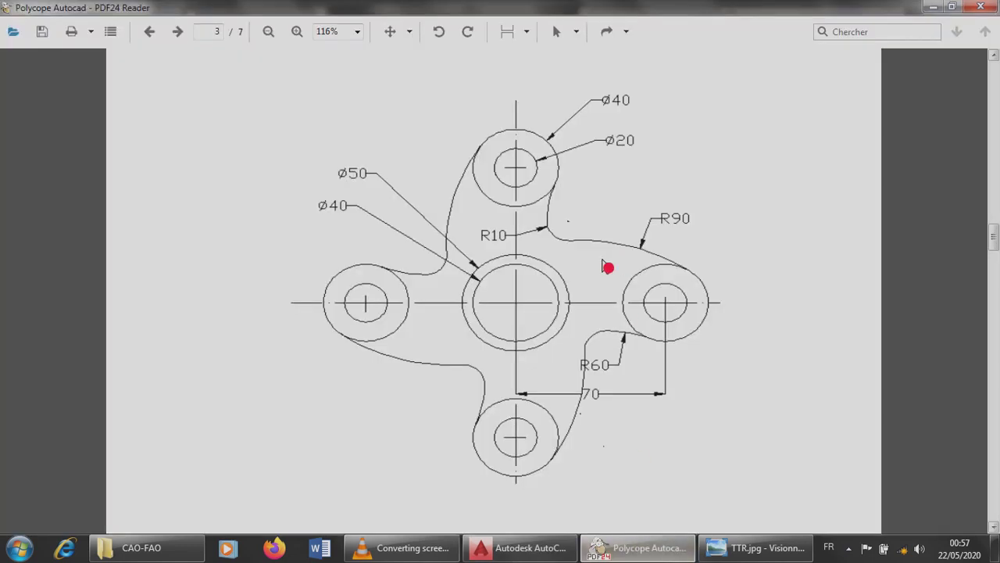
click(539, 547)
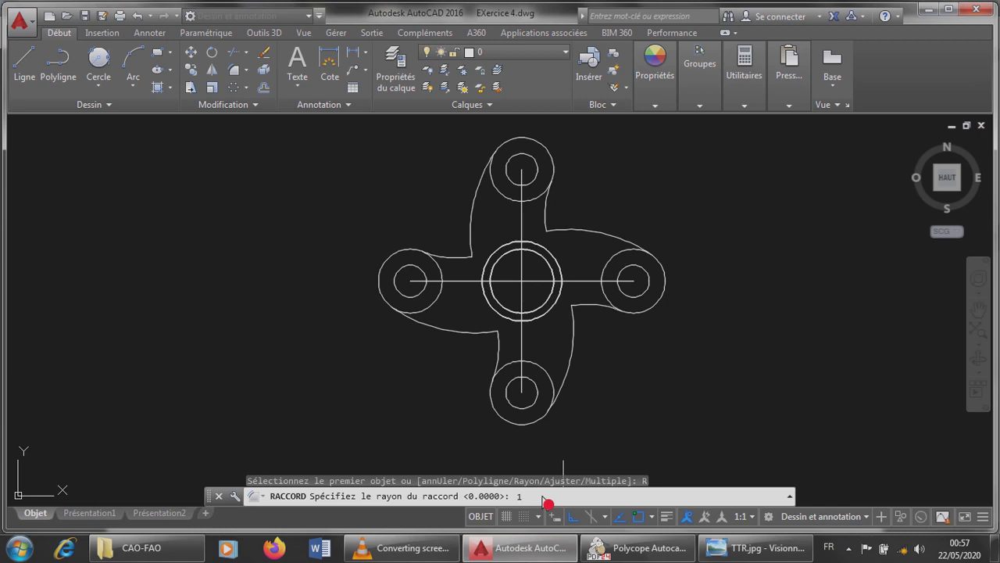
text(10)
key(Return)
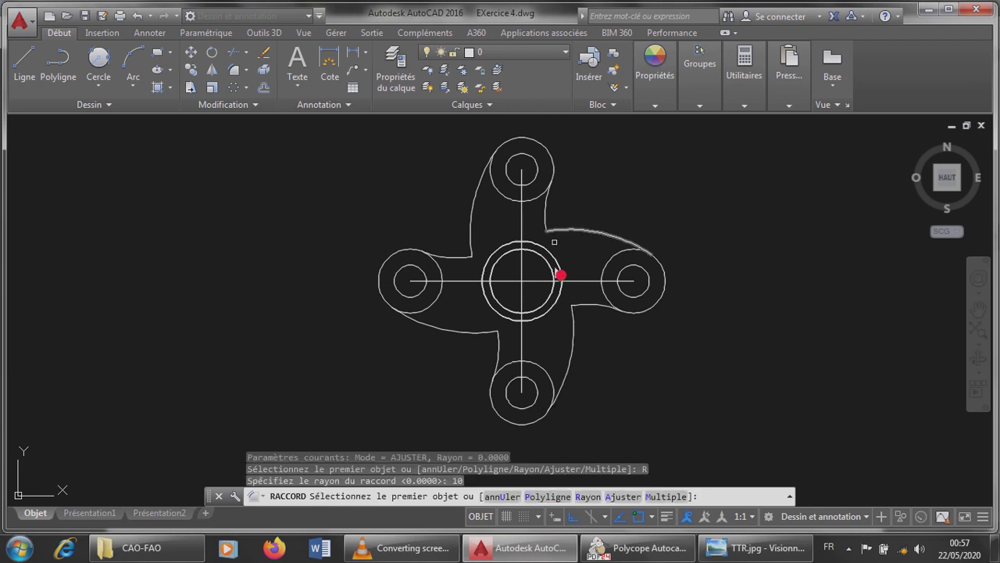
click(472, 243)
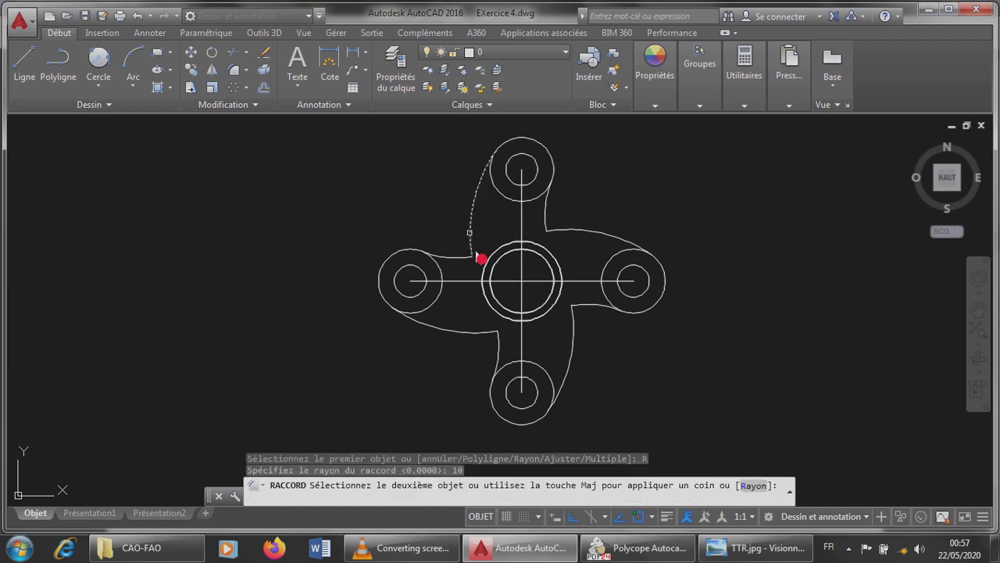
click(458, 259)
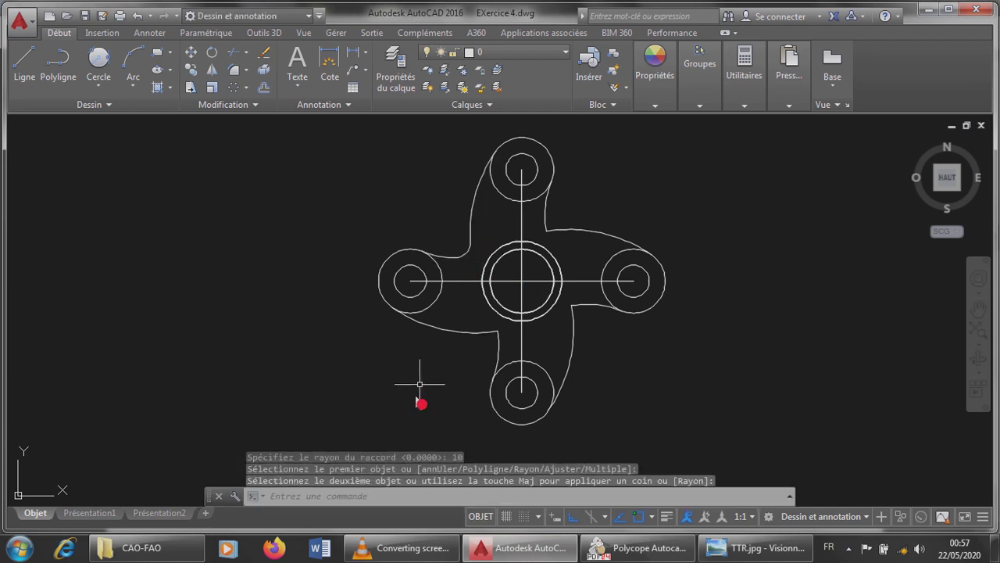
Repeat the Fillet with radius 10 on the corner between the left and lower arms.
right_click(277, 216)
right_click(220, 195)
click(328, 206)
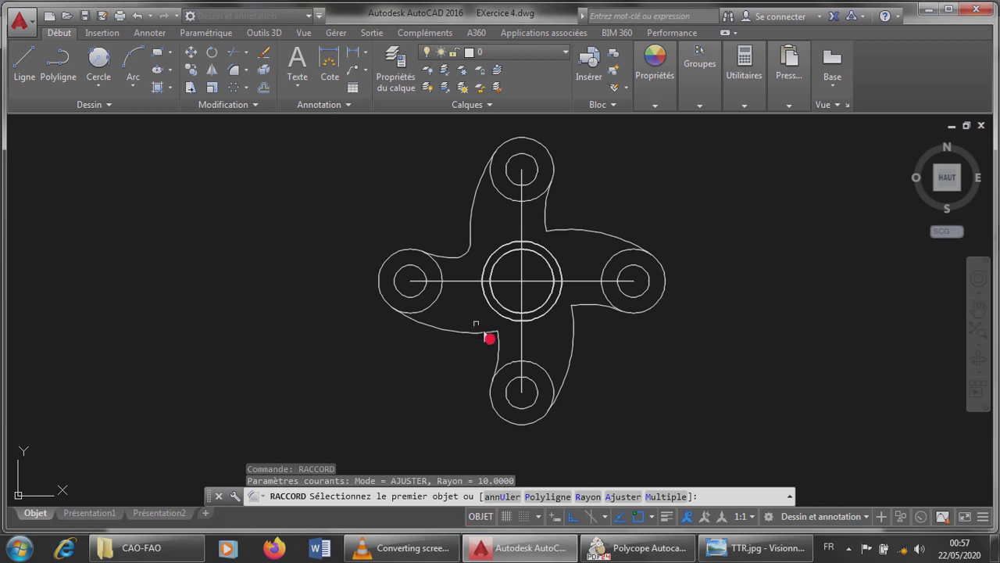
click(473, 331)
click(497, 341)
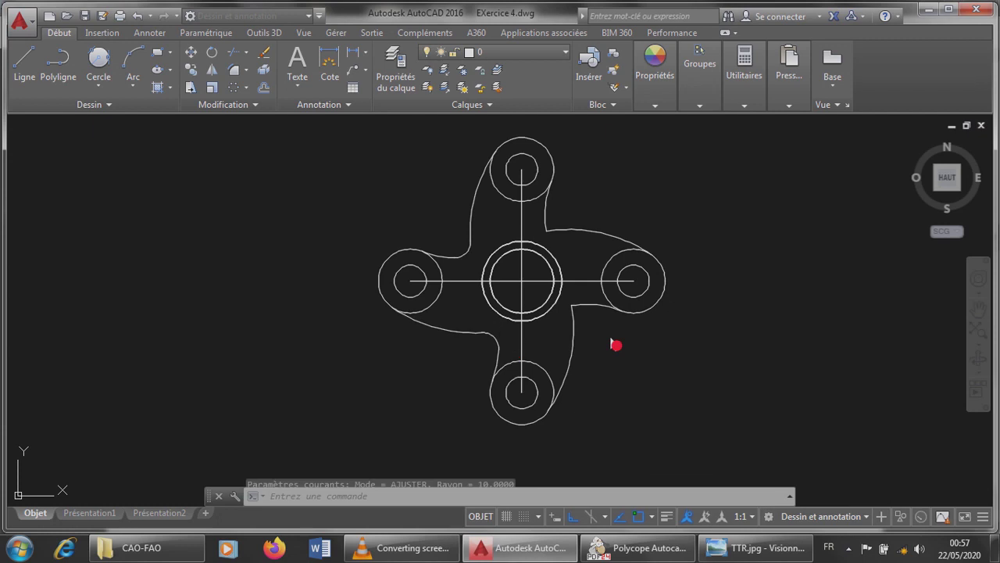
Fillet the corner between the upper and right arms with radius 10.
right_click(787, 300)
click(828, 36)
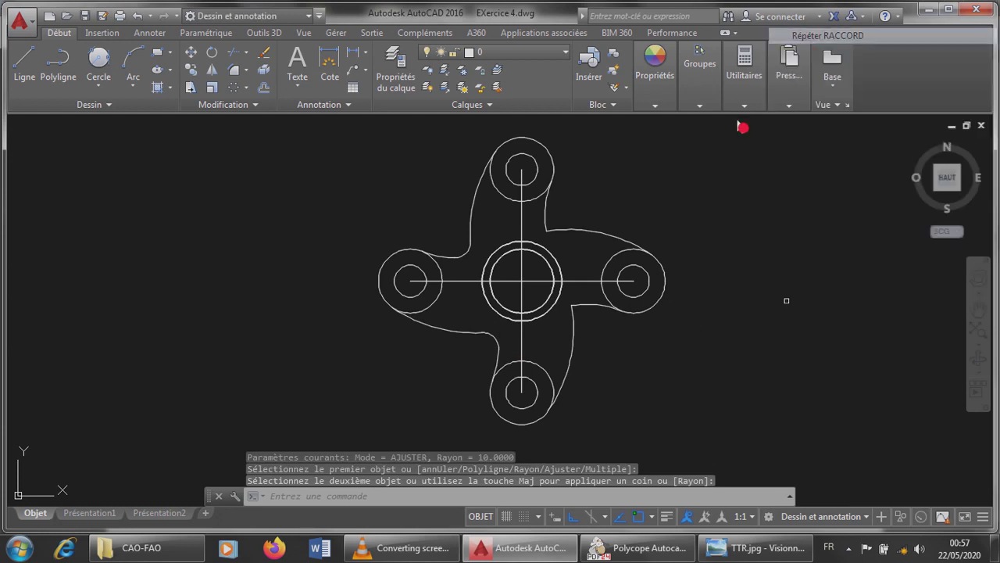
click(576, 237)
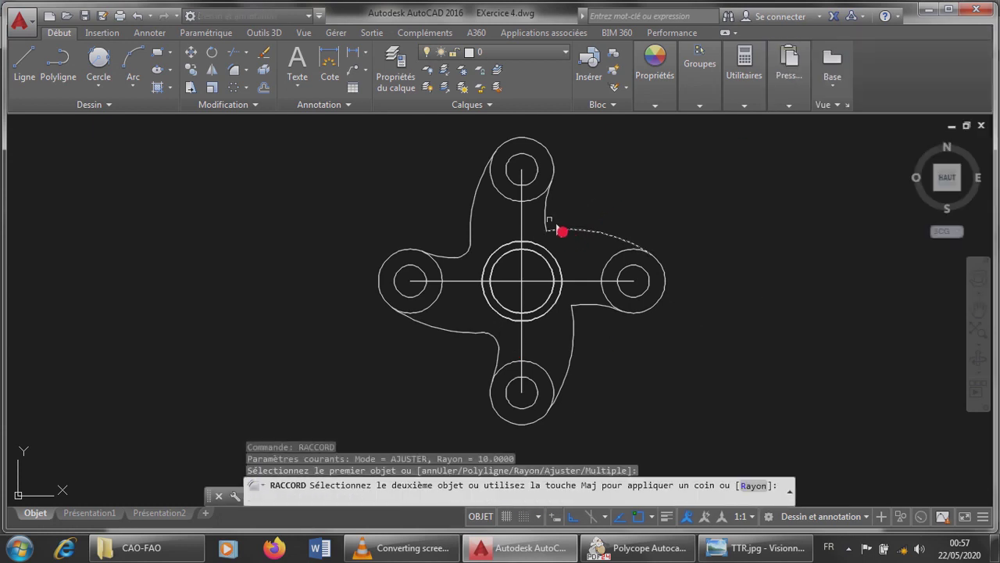
click(558, 227)
Fillet the corner between the right and lower arms with radius 10, and save the drawing.
right_click(740, 339)
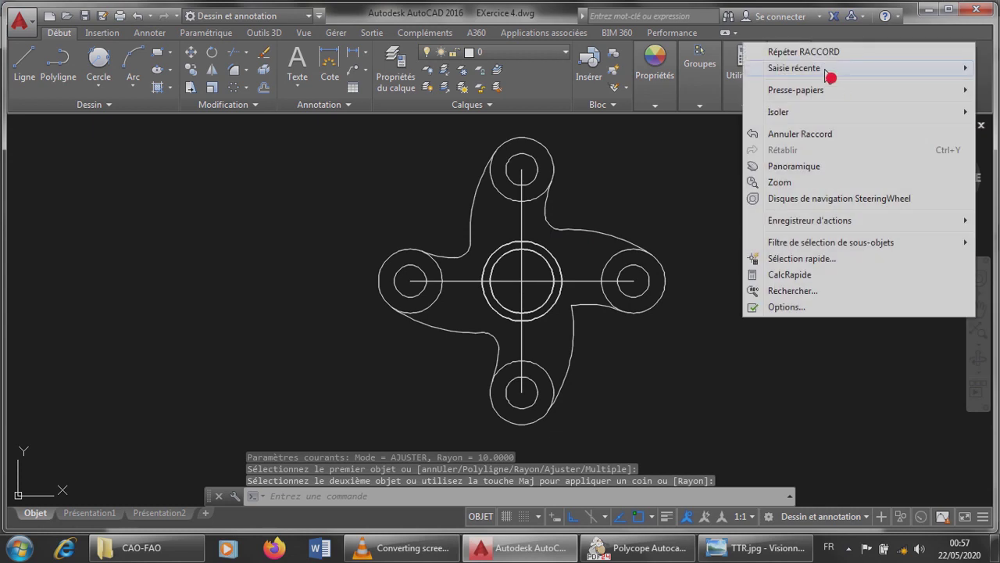
click(828, 45)
click(602, 319)
click(583, 325)
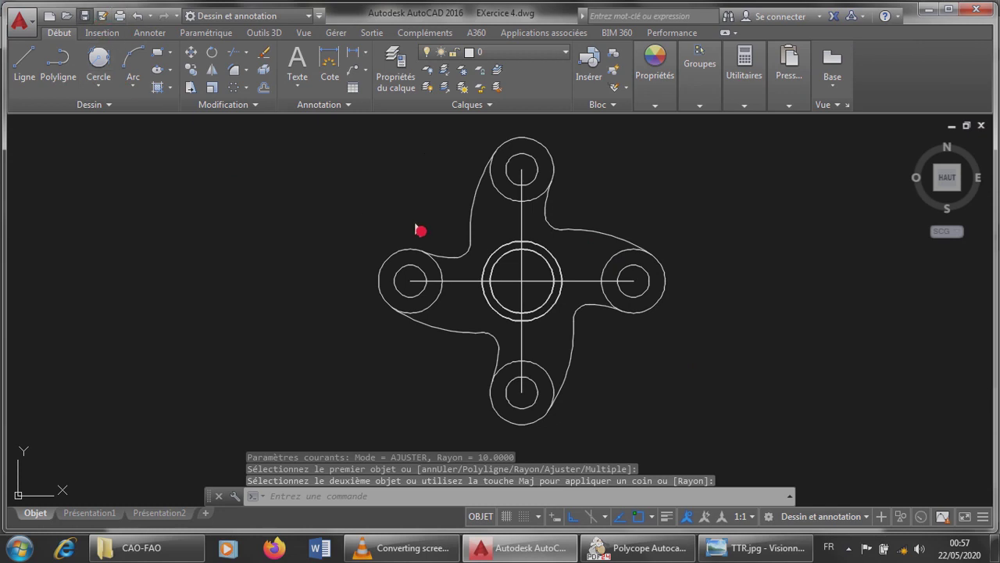
scroll(414, 164, down, 1)
click(413, 163)
scroll(410, 168, up, 3)
scroll(410, 170, down, 2)
scroll(409, 172, up, 1)
scroll(410, 170, down, 2)
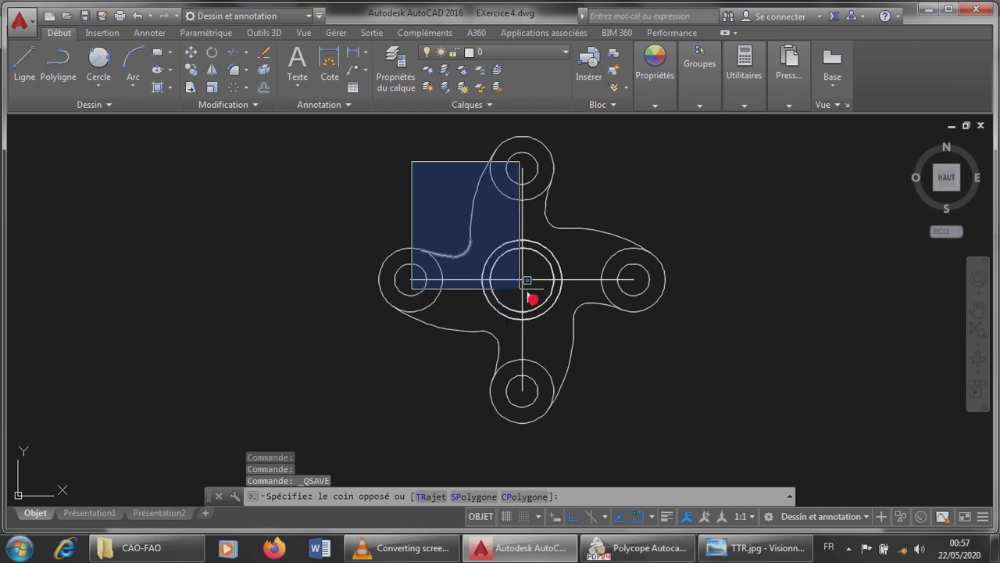
key(Escape)
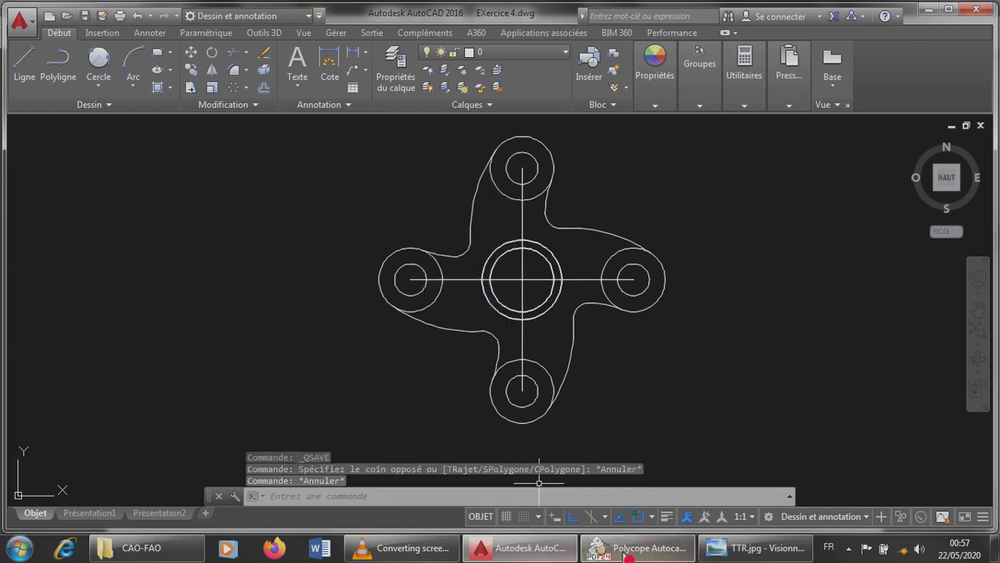
Check in the PDF how the centre lines of the part are drawn, then return to the AutoCAD drawing.
click(629, 547)
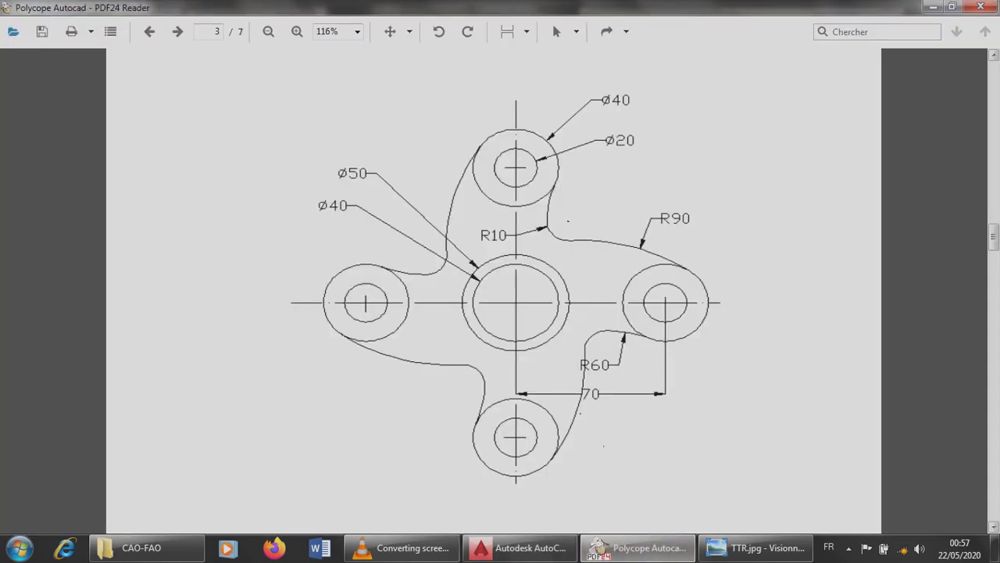
click(520, 547)
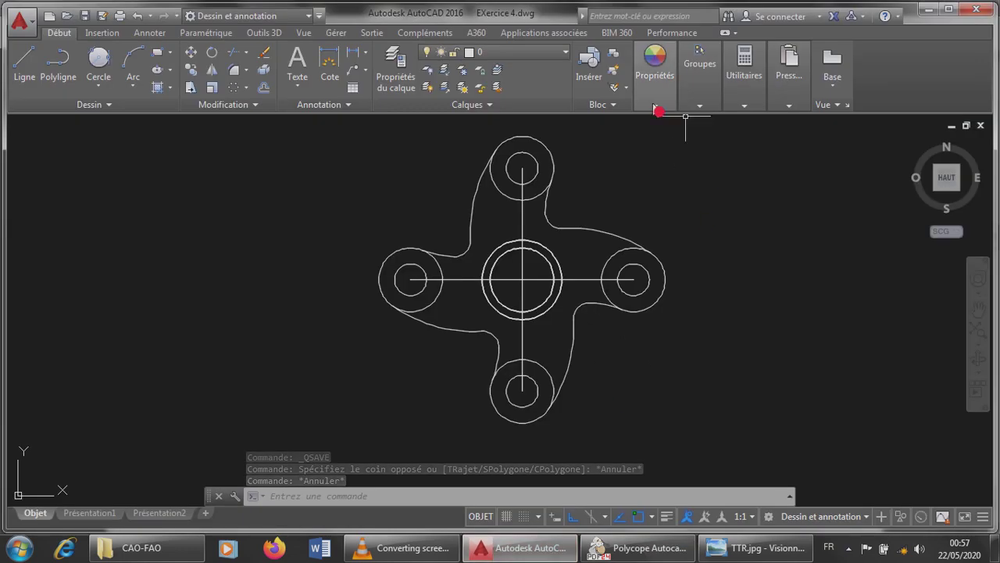
click(655, 106)
key(Escape)
key(Escape)
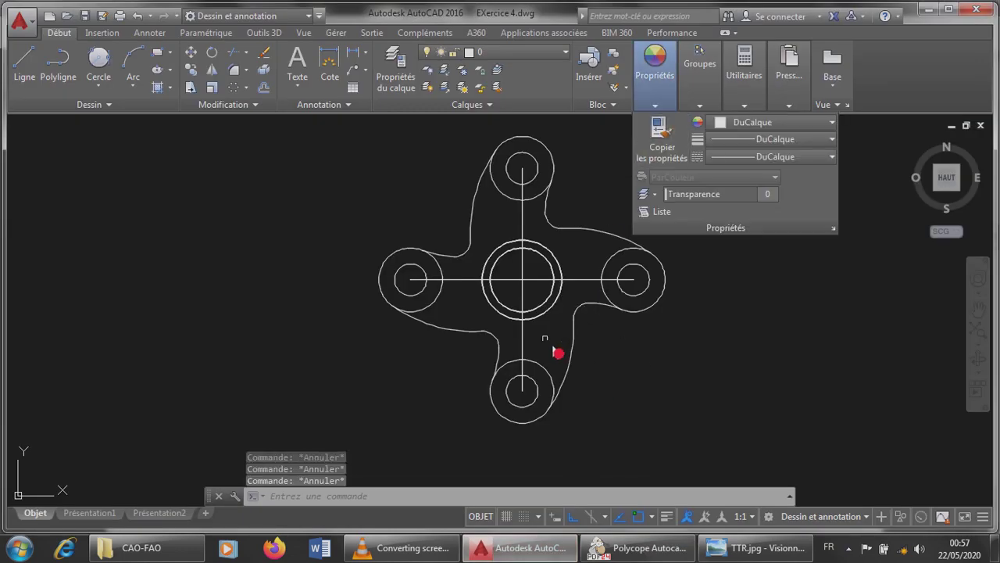
click(583, 279)
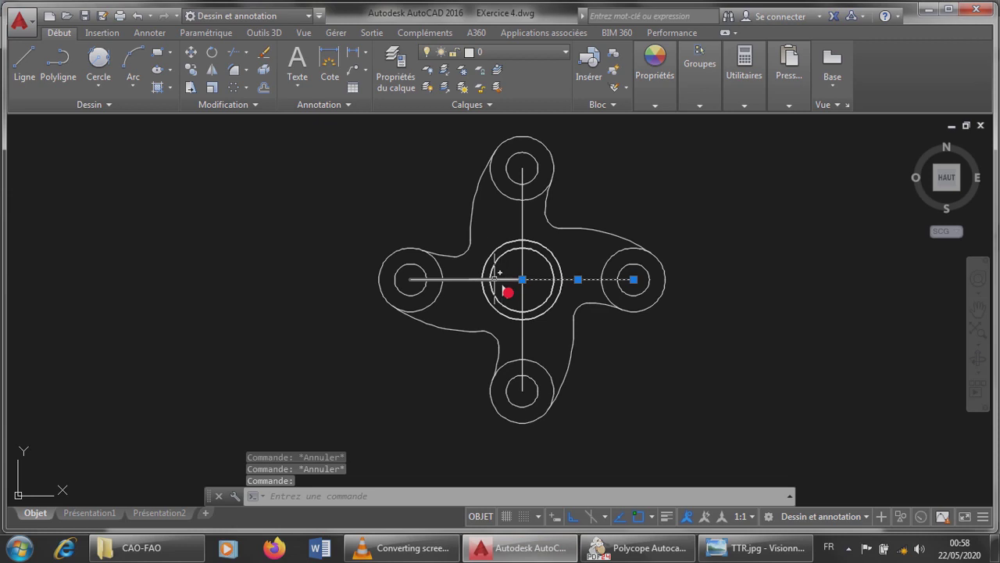
click(494, 279)
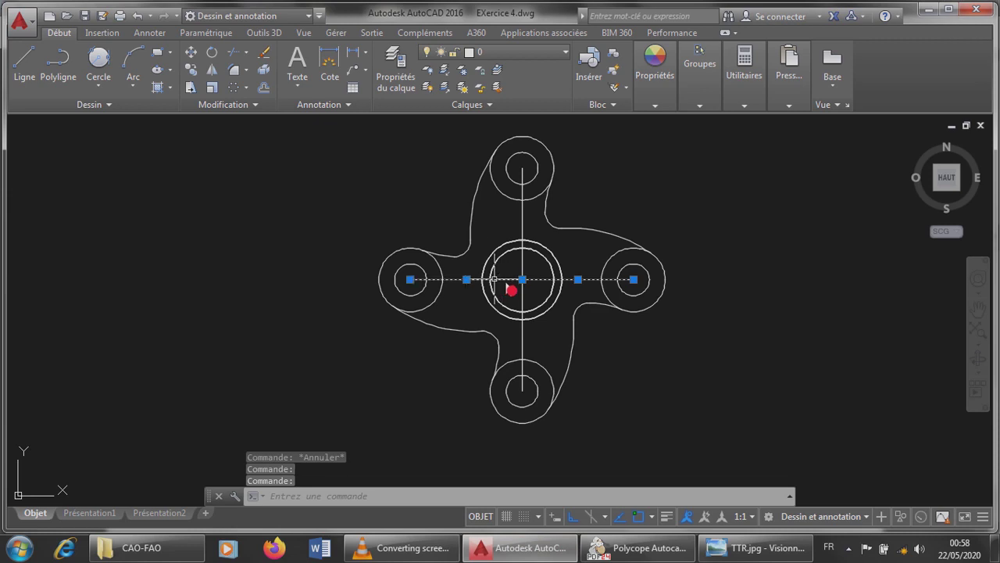
click(524, 211)
key(Escape)
key(Escape)
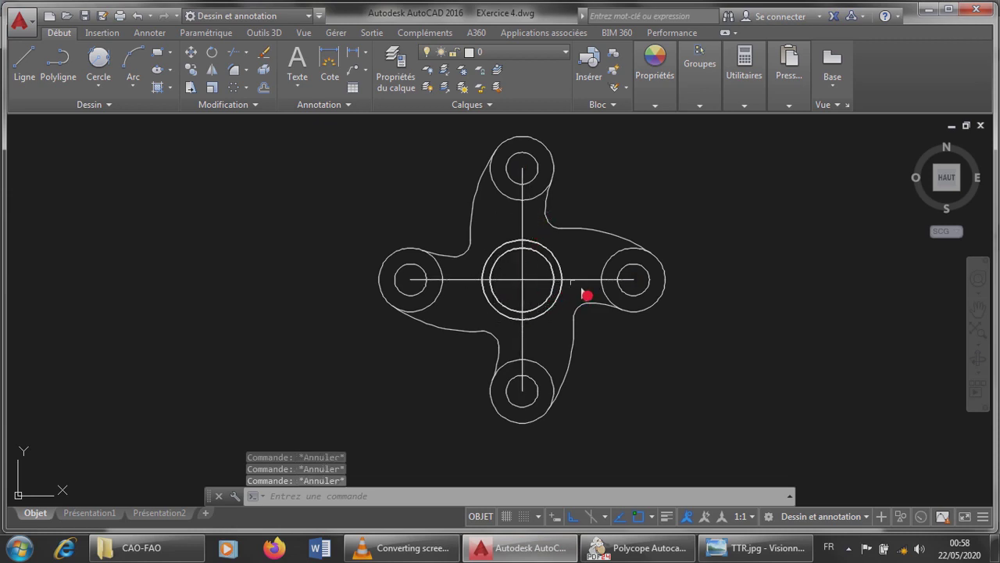
click(569, 280)
key(Escape)
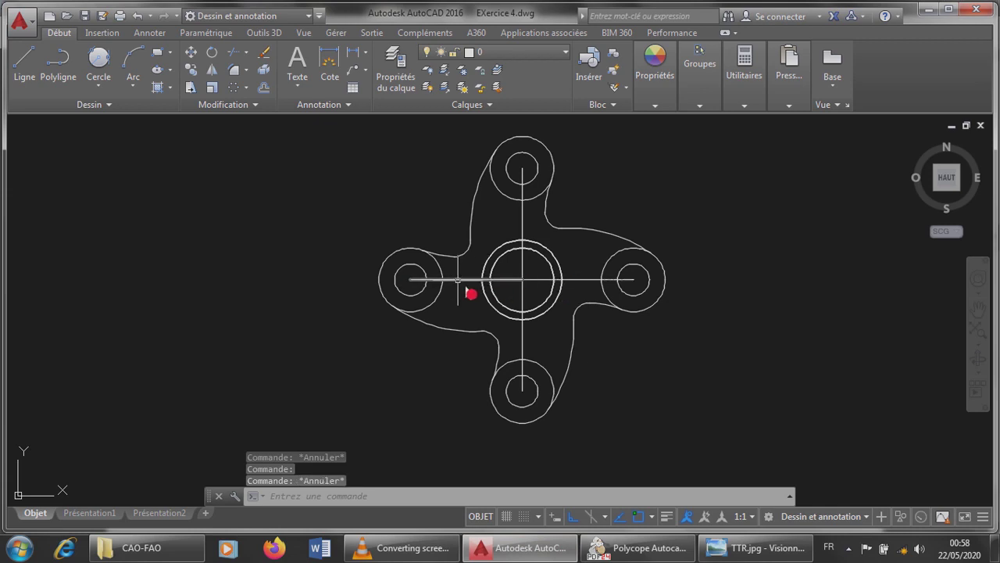
Erase the left half of the horizontal centre line and stretch the right half's inner end out past the left arm.
click(458, 280)
key(Delete)
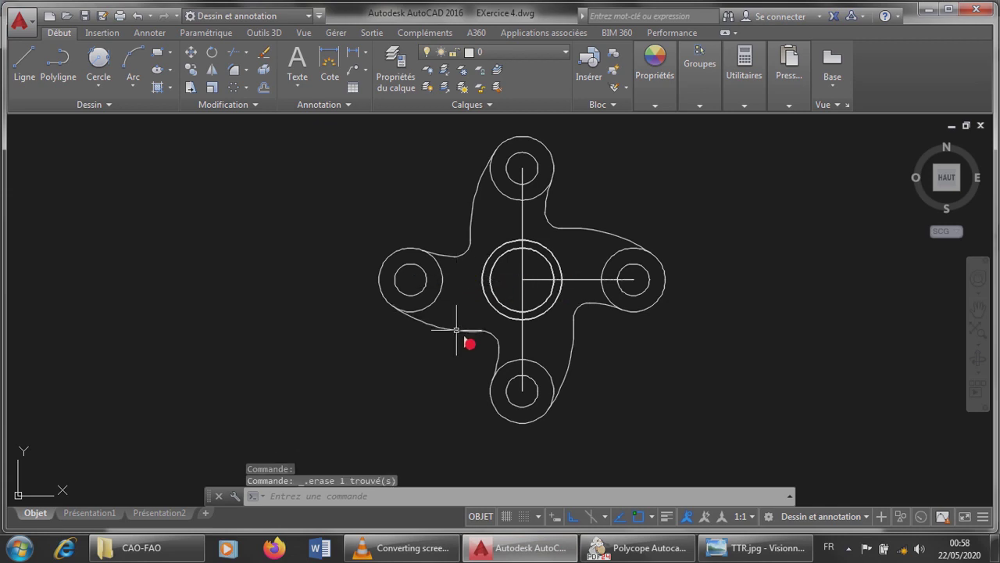
click(545, 279)
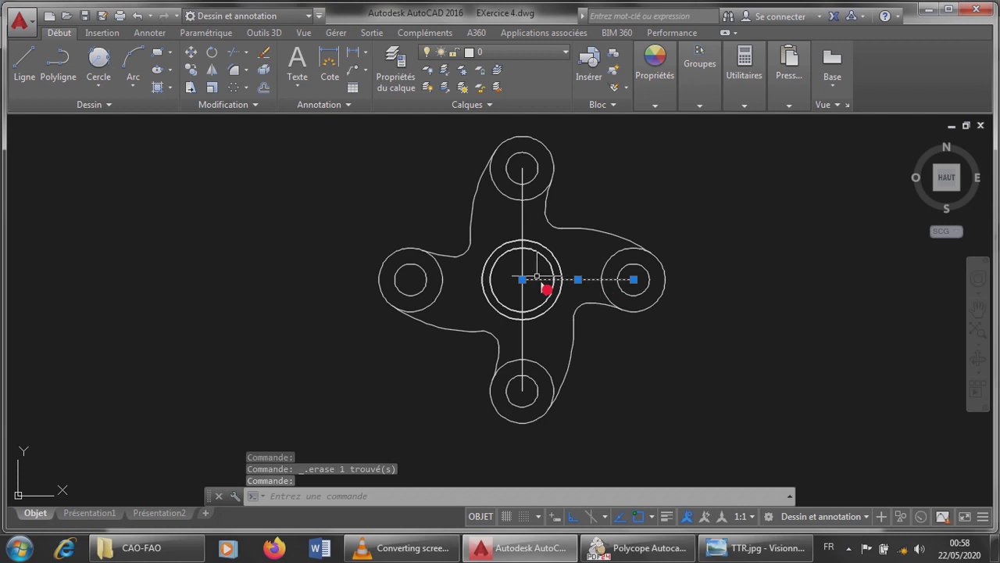
click(522, 279)
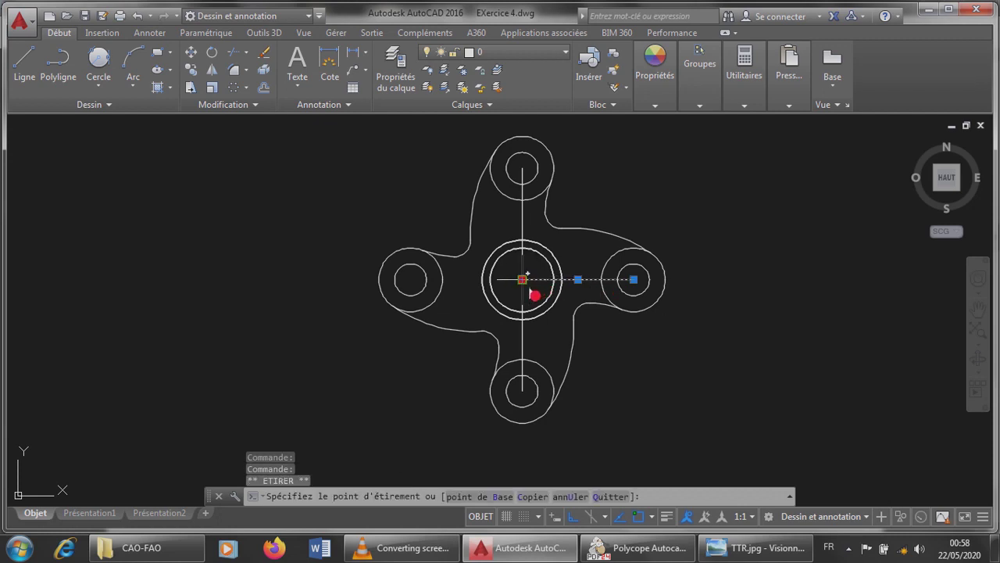
click(318, 279)
key(Escape)
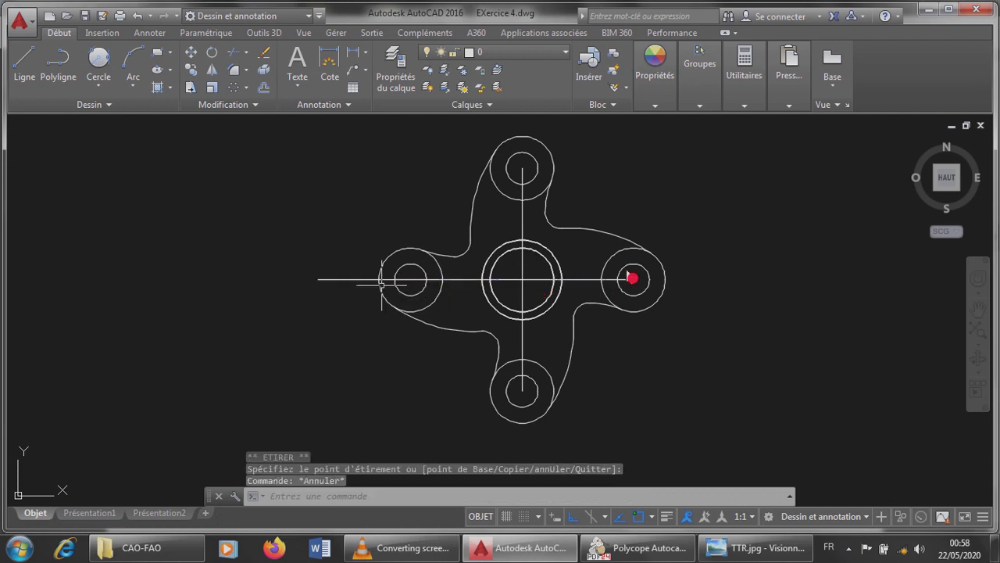
key(Escape)
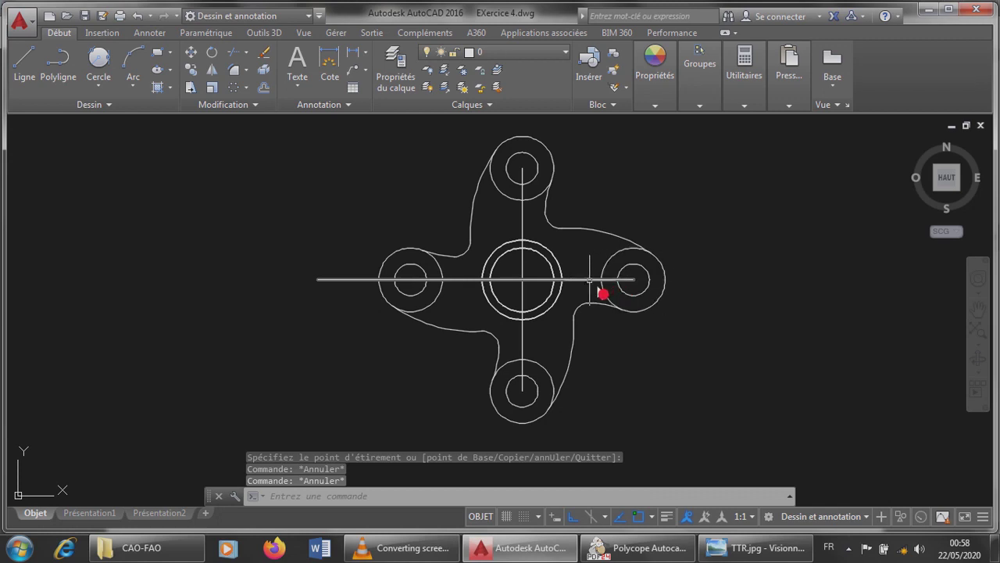
Stretch the right end of the horizontal centre line out beyond the right arm's outer circle.
click(590, 279)
click(633, 279)
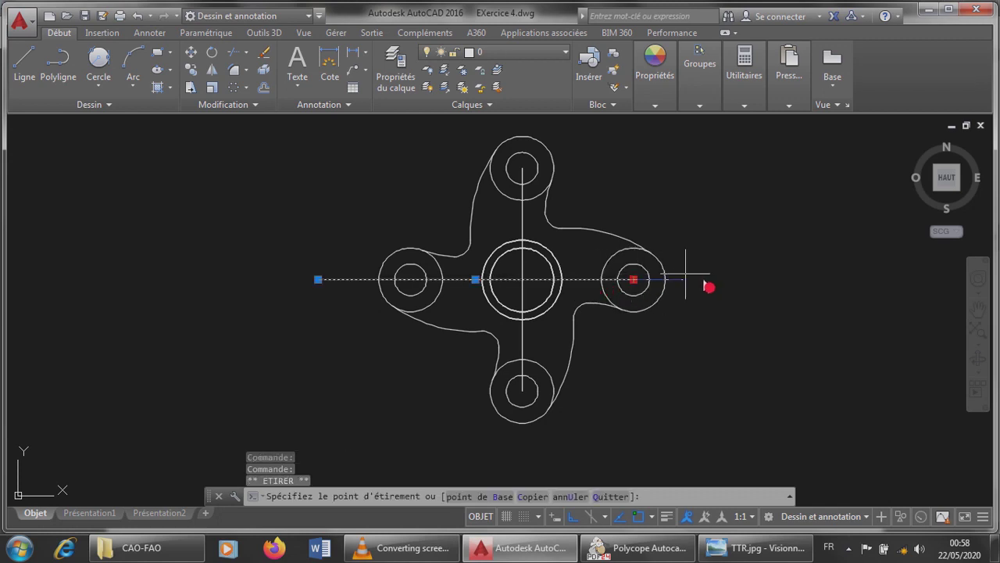
click(703, 279)
key(Escape)
key(Escape)
Erase the upper half of the vertical centre line and stretch the lower half's inner end up past the upper arm.
scroll(653, 264, down, 2)
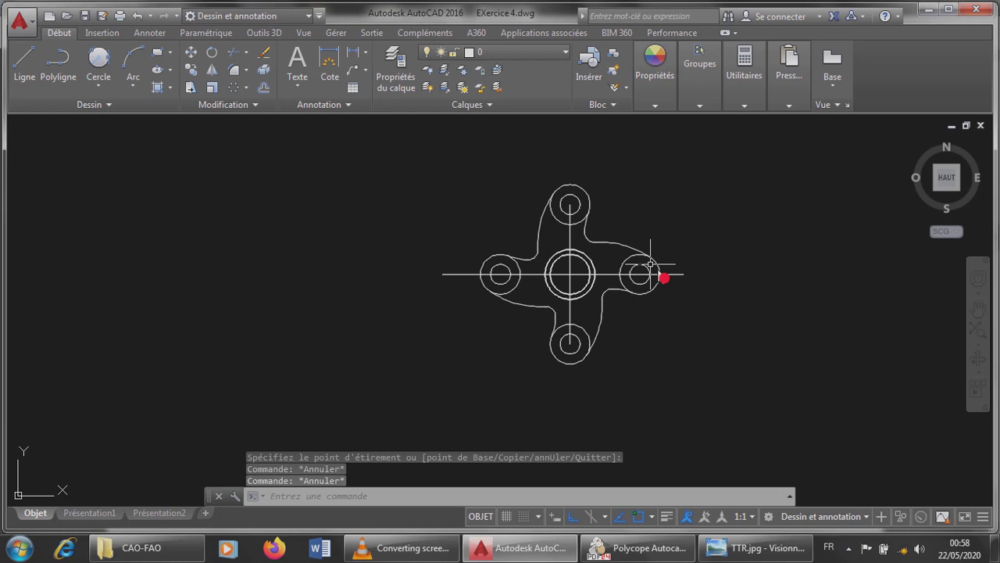
click(571, 237)
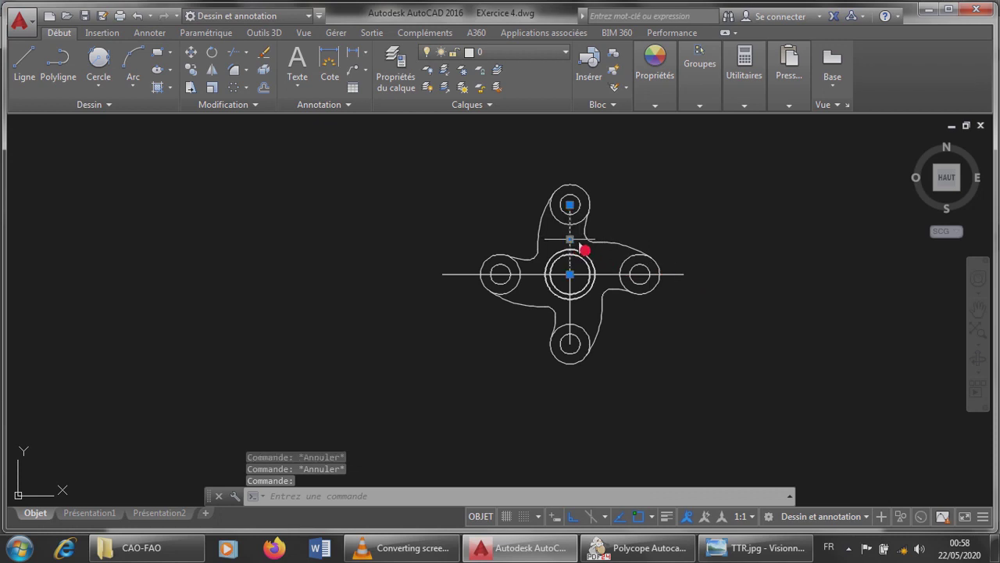
key(Delete)
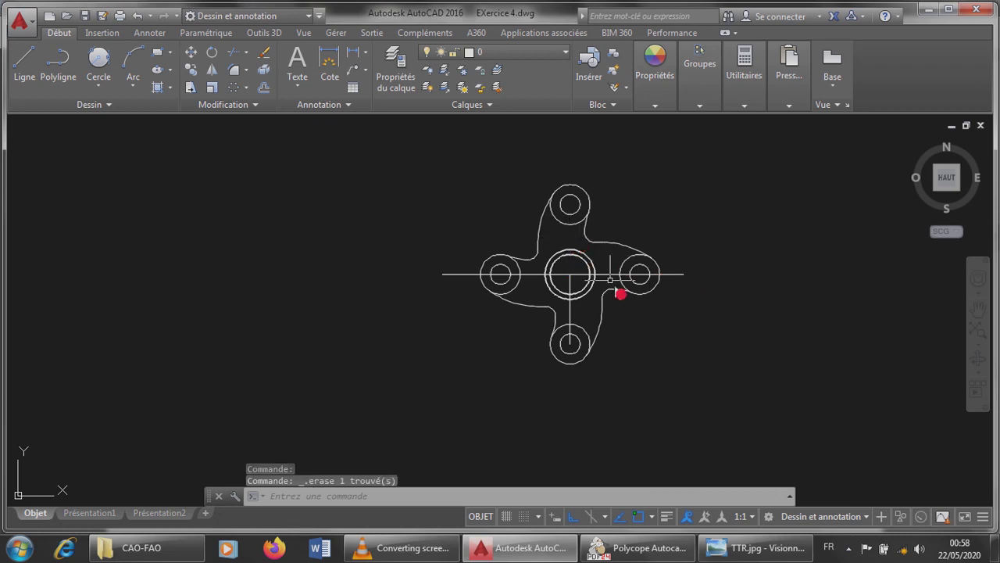
scroll(561, 283, up, 2)
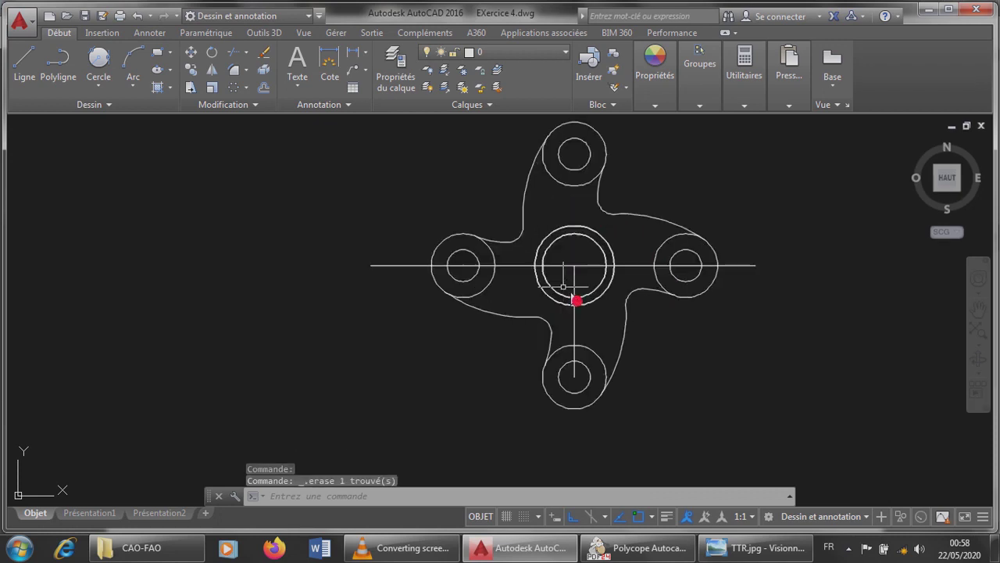
click(585, 329)
scroll(586, 329, down, 4)
scroll(585, 319, up, 2)
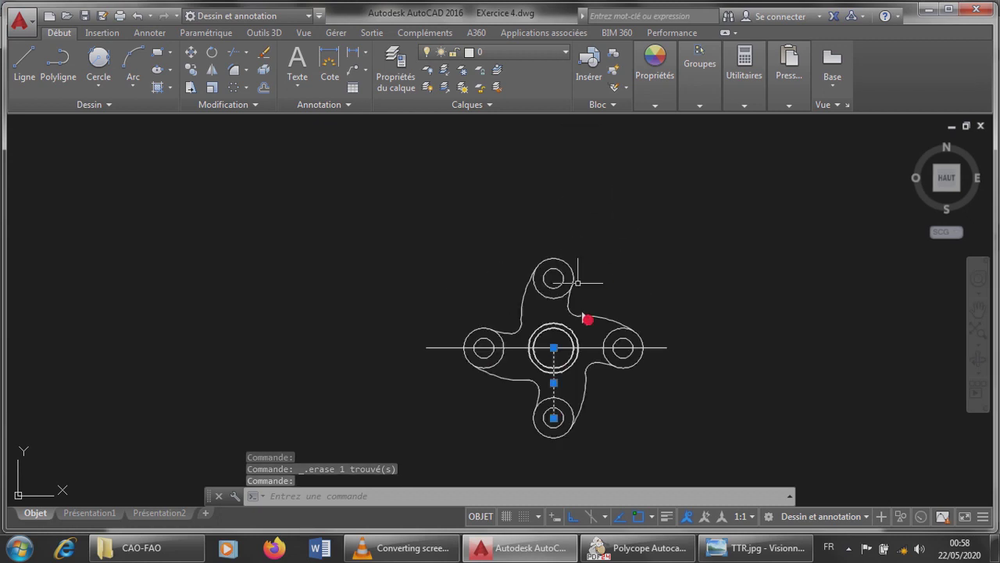
scroll(589, 339, down, 2)
scroll(569, 335, up, 4)
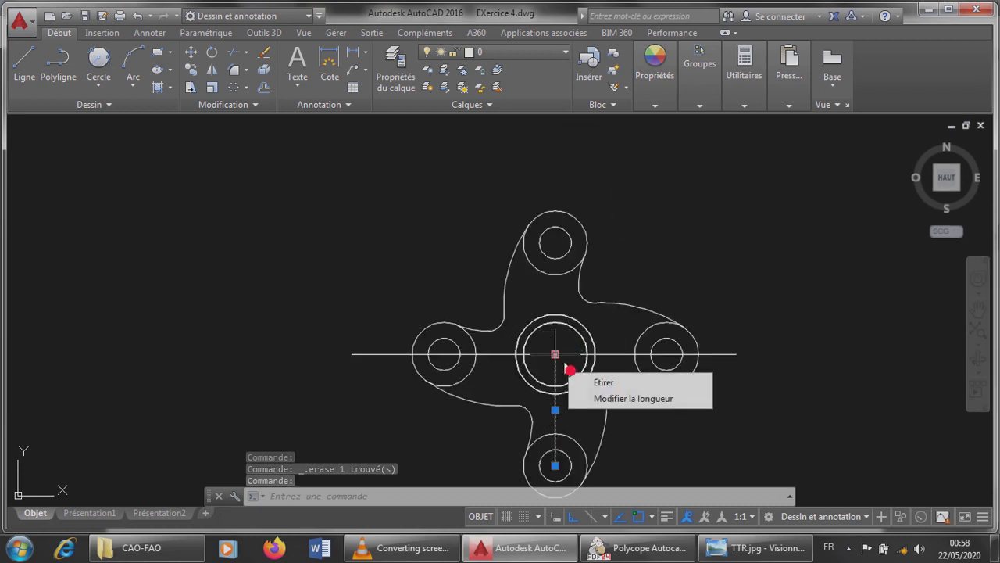
click(556, 355)
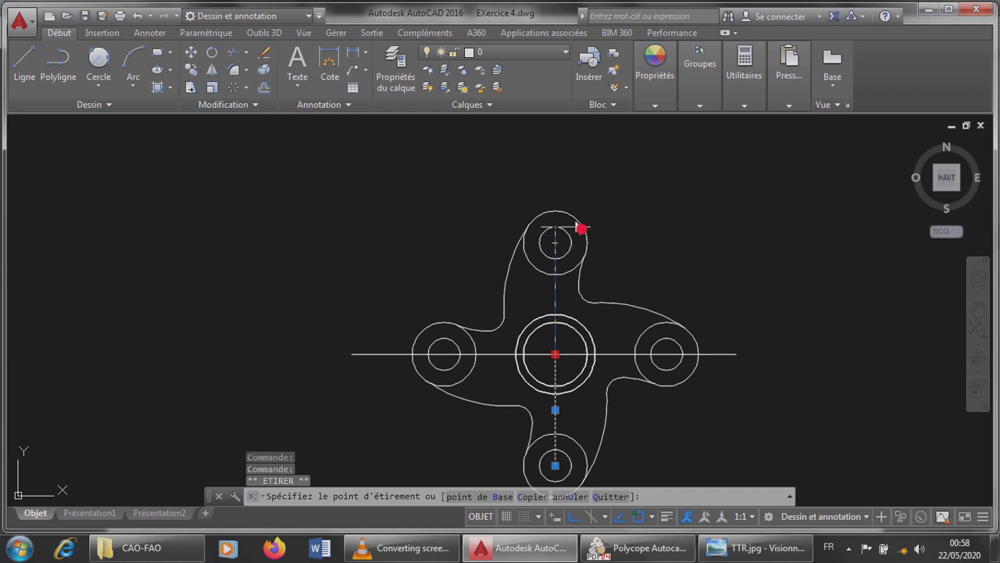
click(583, 177)
scroll(586, 178, down, 5)
key(Escape)
scroll(567, 266, up, 4)
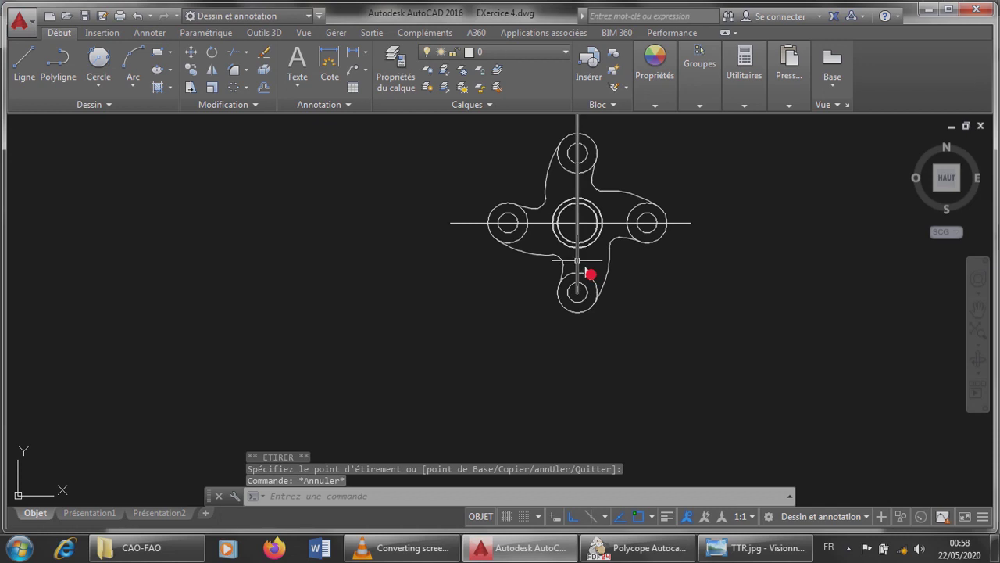
Stretch the lower end of the vertical centre line down beyond the lower arm's circle, and save the drawing.
click(590, 304)
click(576, 292)
click(577, 344)
key(Escape)
key(Escape)
scroll(670, 205, down, 3)
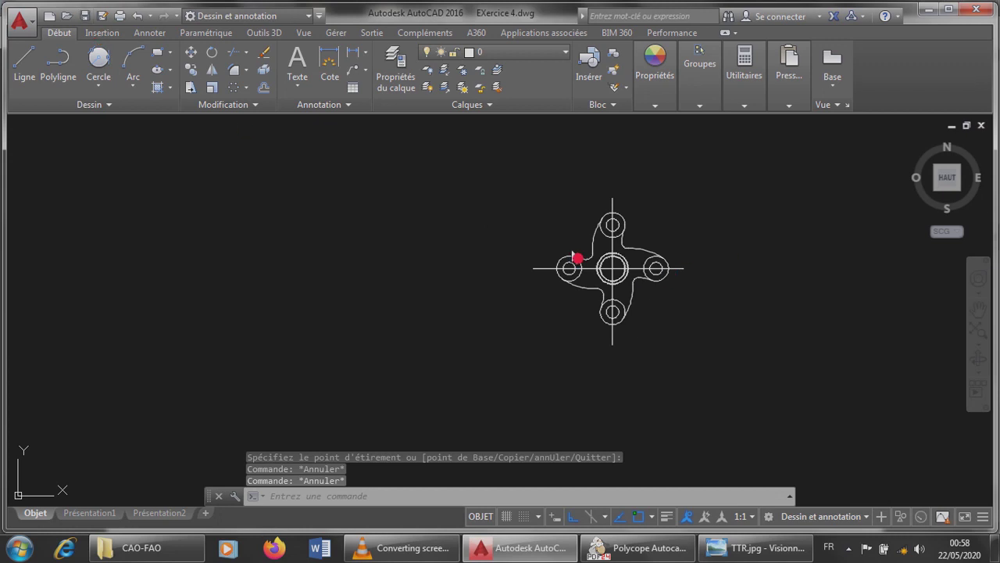
key(ctrl+s)
Load the ACAD_ISO02W100 (ISO interrompu) linetype from acadiso.lin into the drawing.
scroll(580, 259, up, 2)
scroll(735, 242, up, 2)
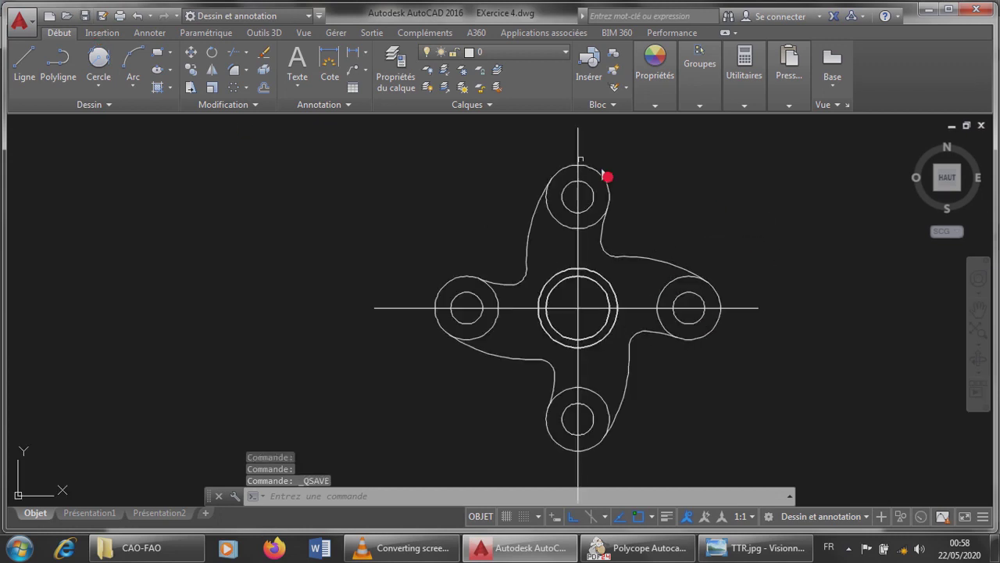
mouse_move(675, 114)
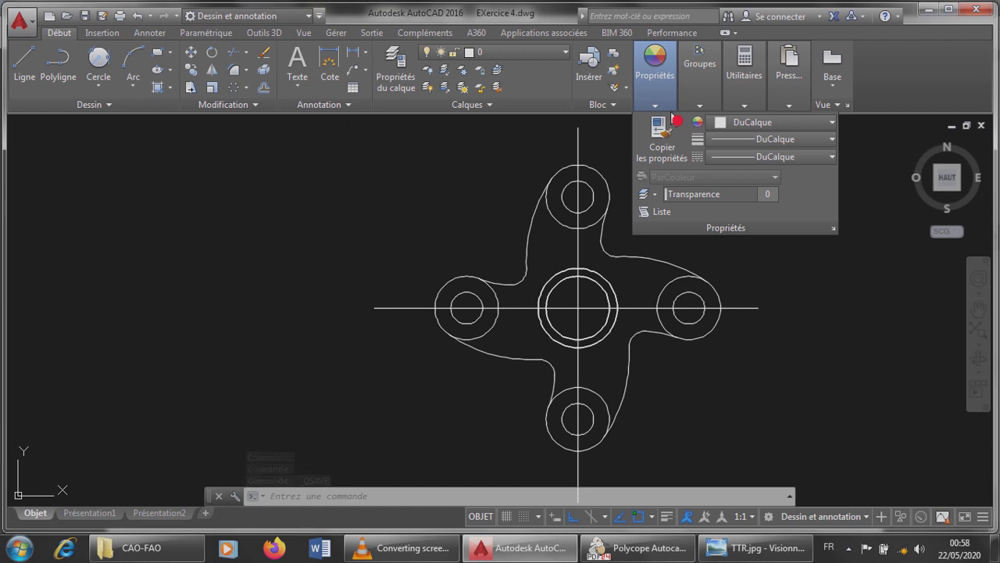
key(Escape)
key(Escape)
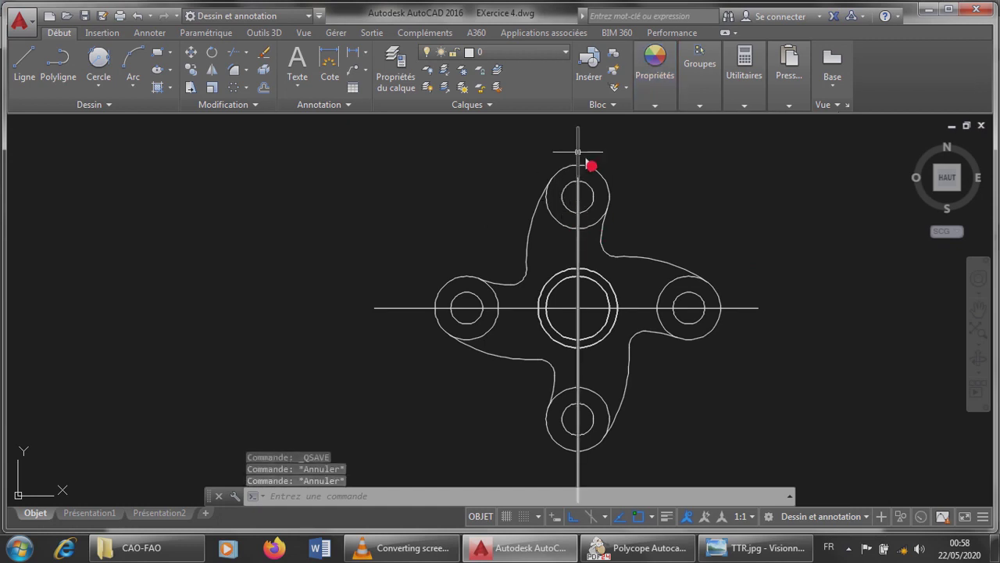
click(578, 152)
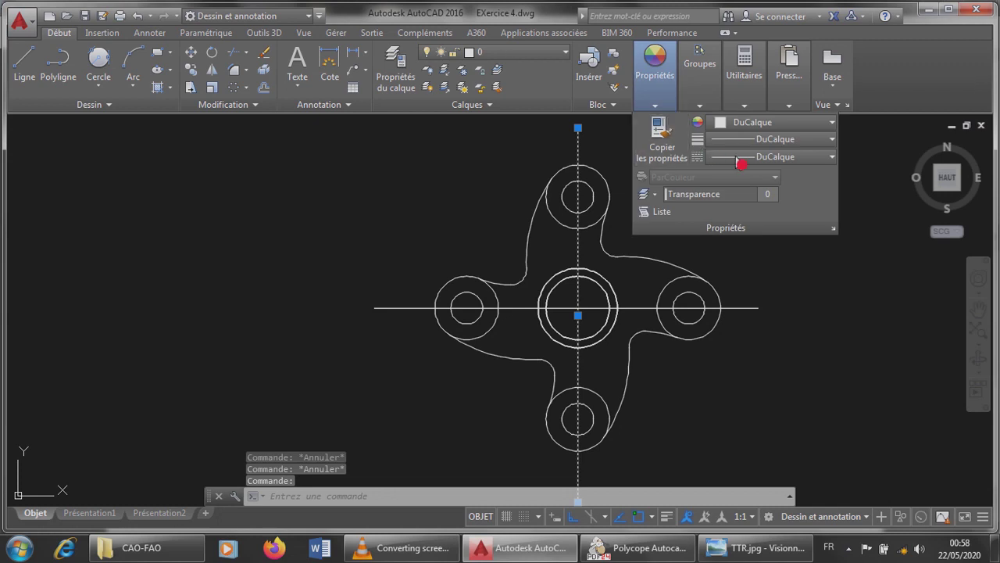
click(735, 157)
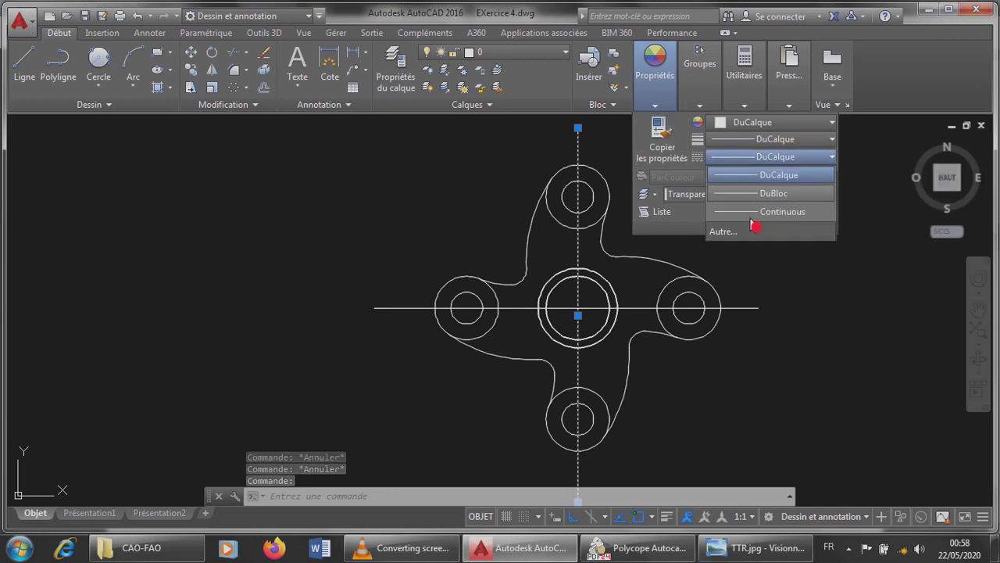
click(749, 234)
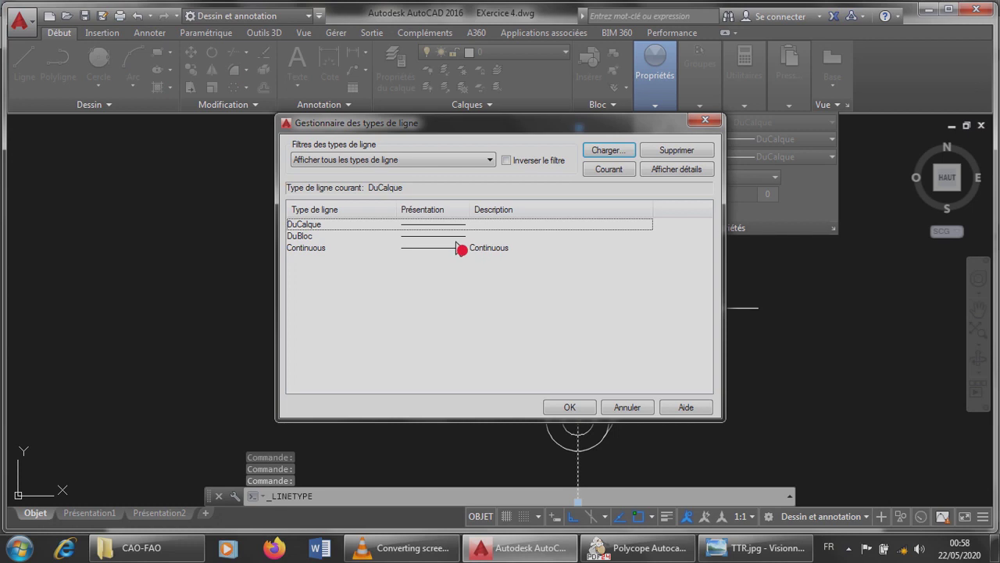
click(607, 151)
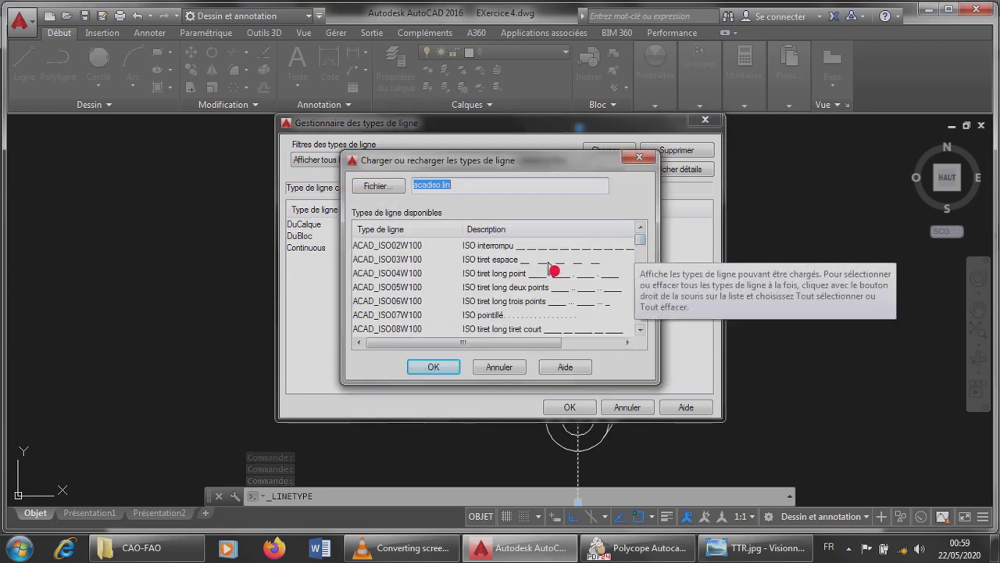
click(514, 252)
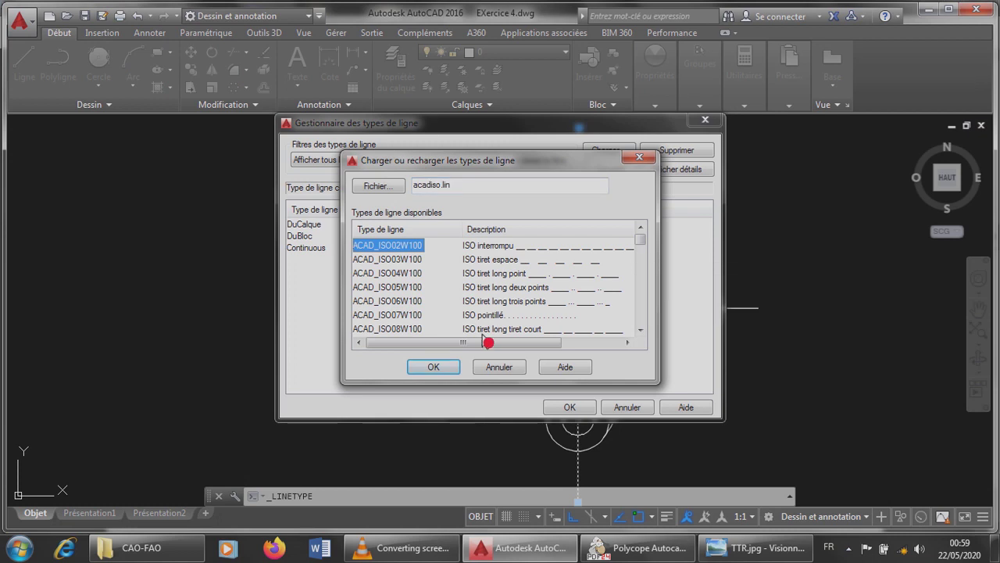
click(452, 372)
click(467, 250)
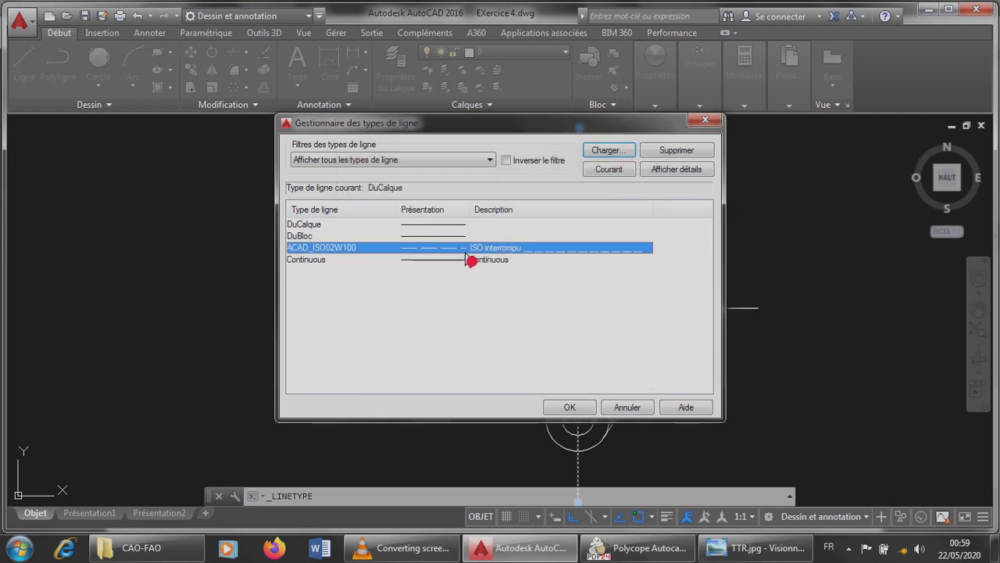
click(572, 406)
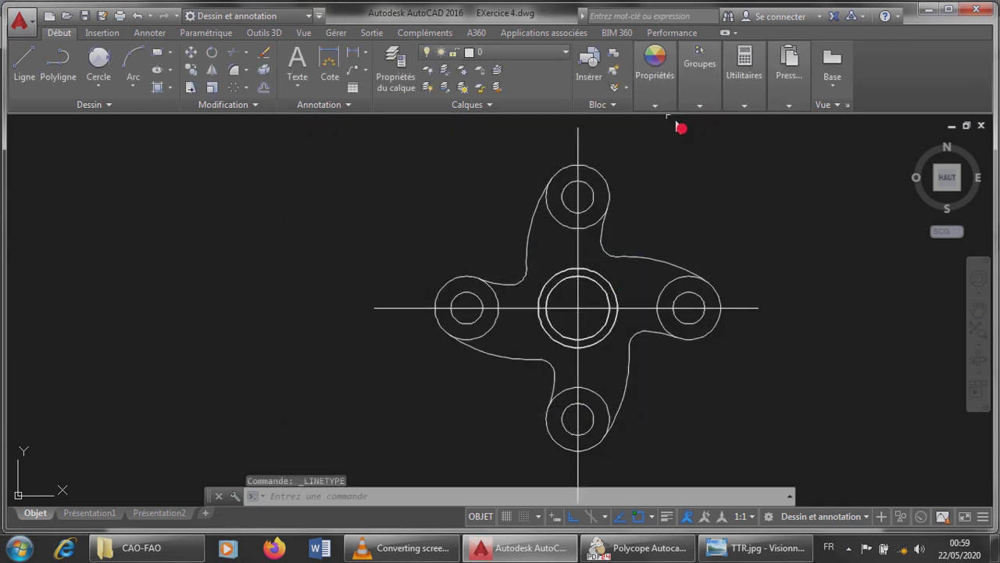
Set the linetype of both the vertical and horizontal centre lines to ACAD_ISO02W100.
click(579, 136)
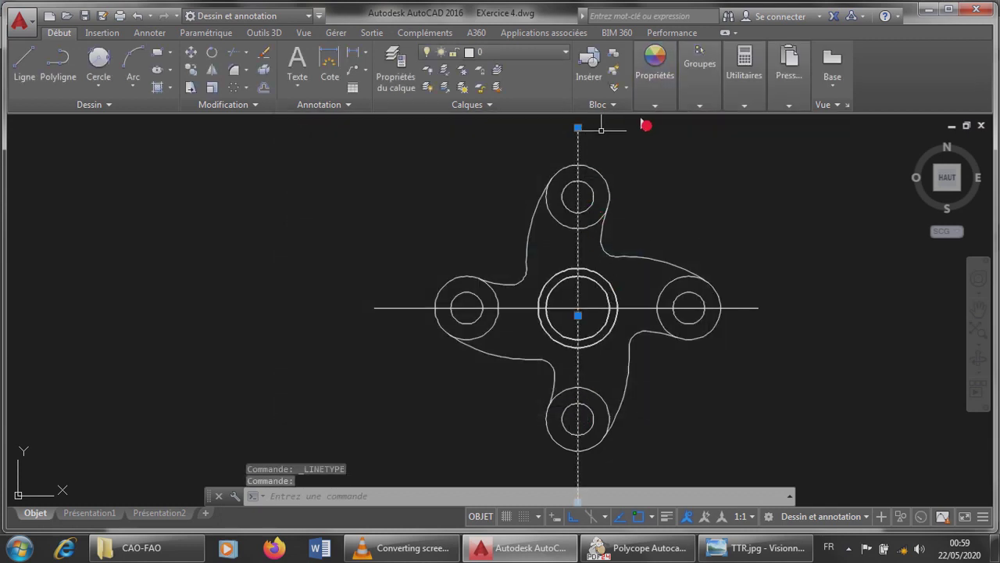
click(397, 308)
mouse_move(657, 94)
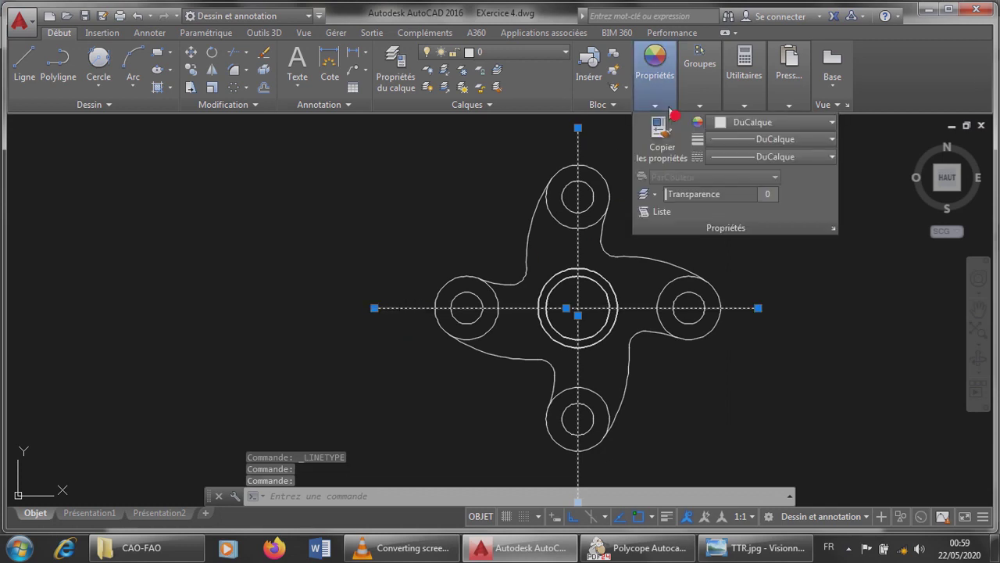
click(738, 157)
click(755, 218)
key(Escape)
key(Escape)
key(Escape)
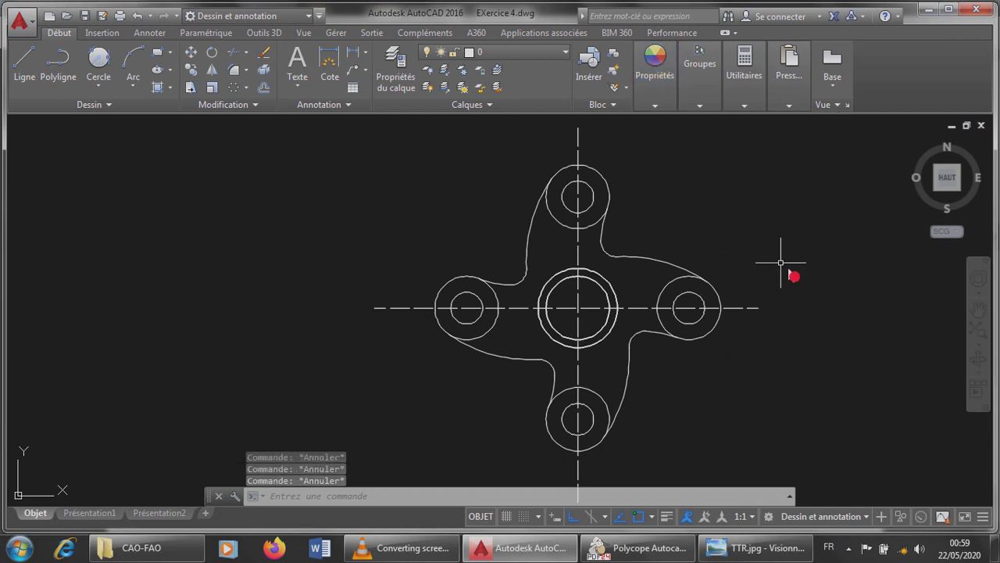
Check the drawn part and its centre lines against the dimensioned figure in the PDF, and return to the drawing.
scroll(557, 288, up, 2)
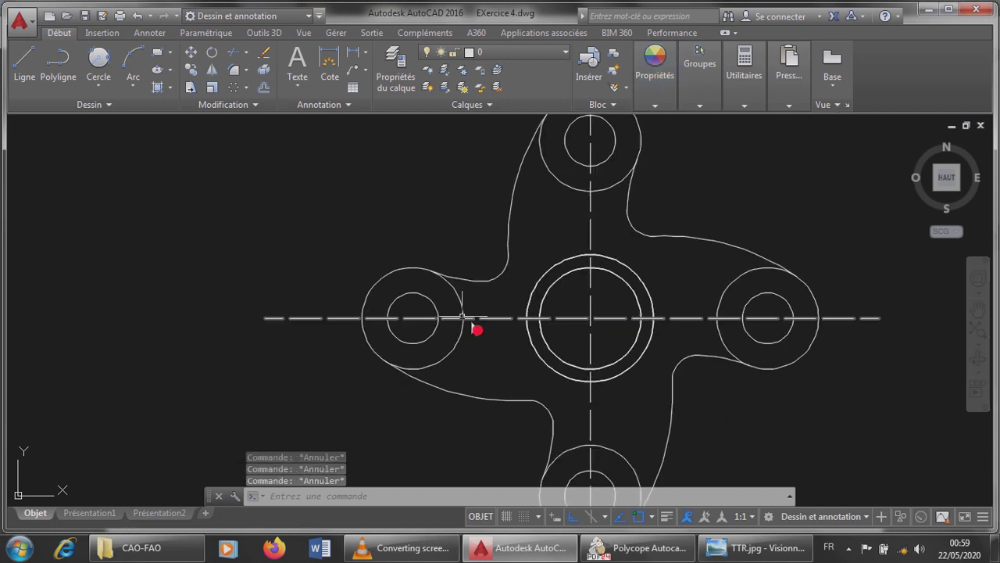
scroll(721, 330, down, 2)
scroll(847, 287, down, 4)
scroll(868, 281, up, 6)
scroll(872, 283, down, 2)
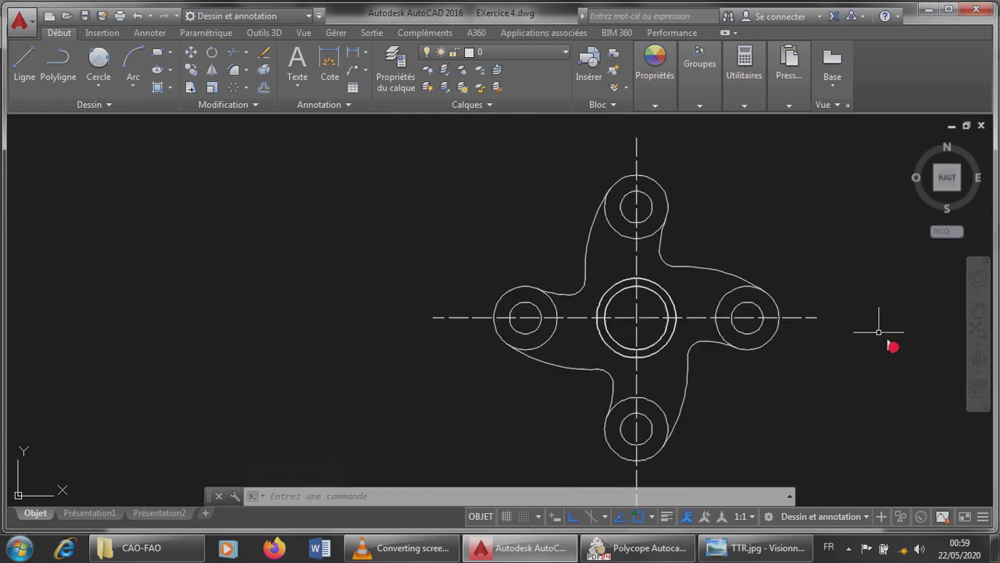
scroll(879, 336, up, 2)
scroll(795, 288, down, 2)
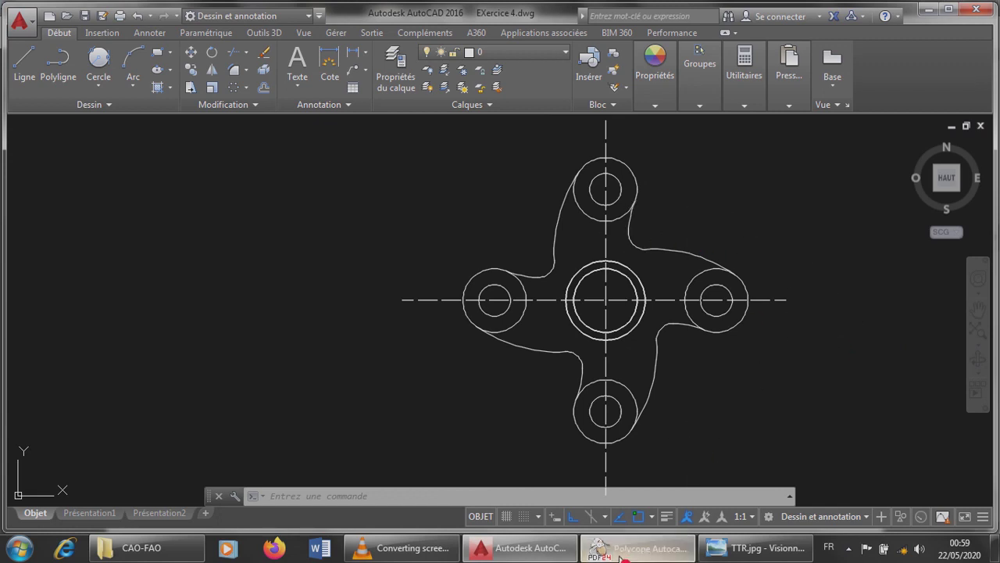
click(660, 543)
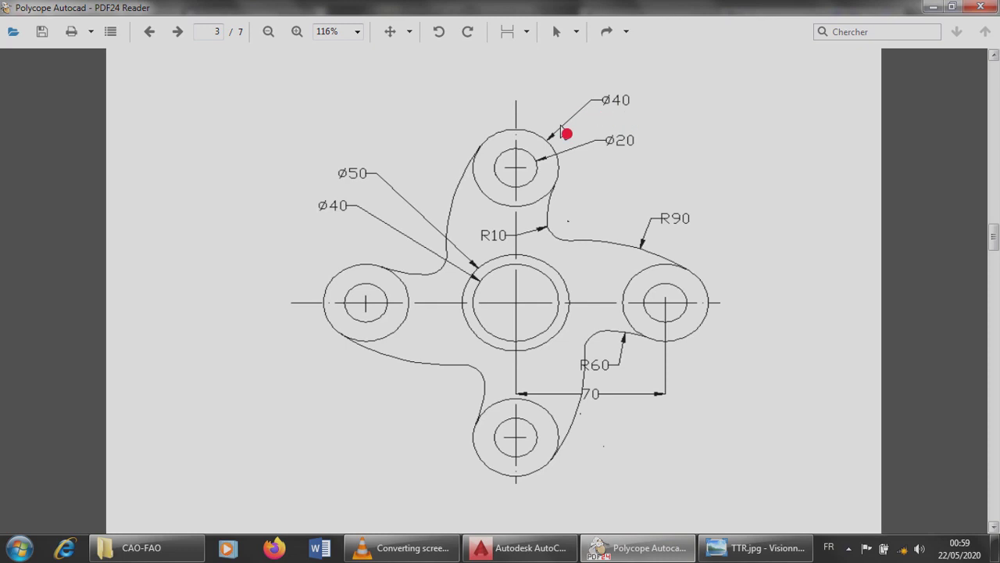
click(637, 547)
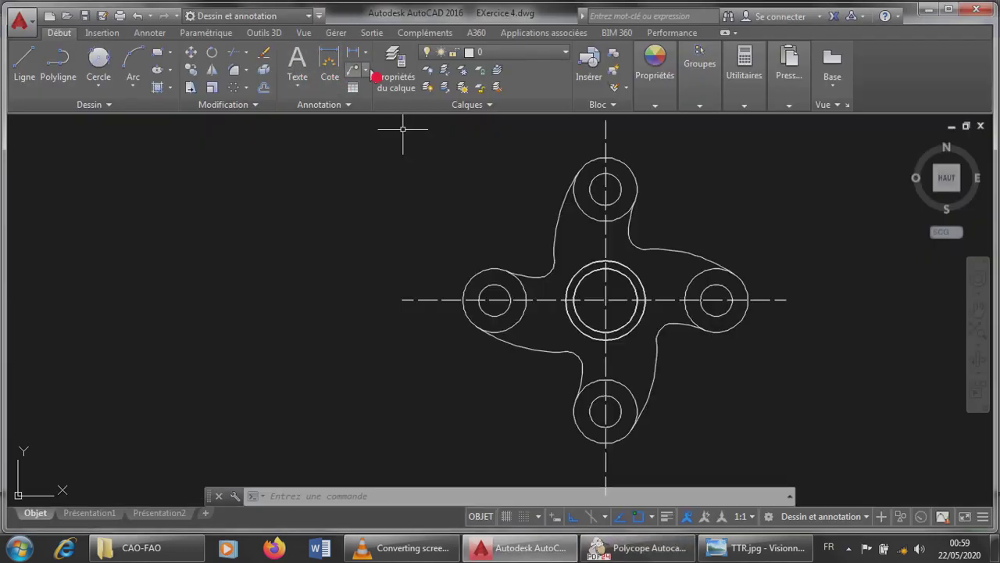
Set the current object colour to green (Vert) with nothing selected.
click(656, 103)
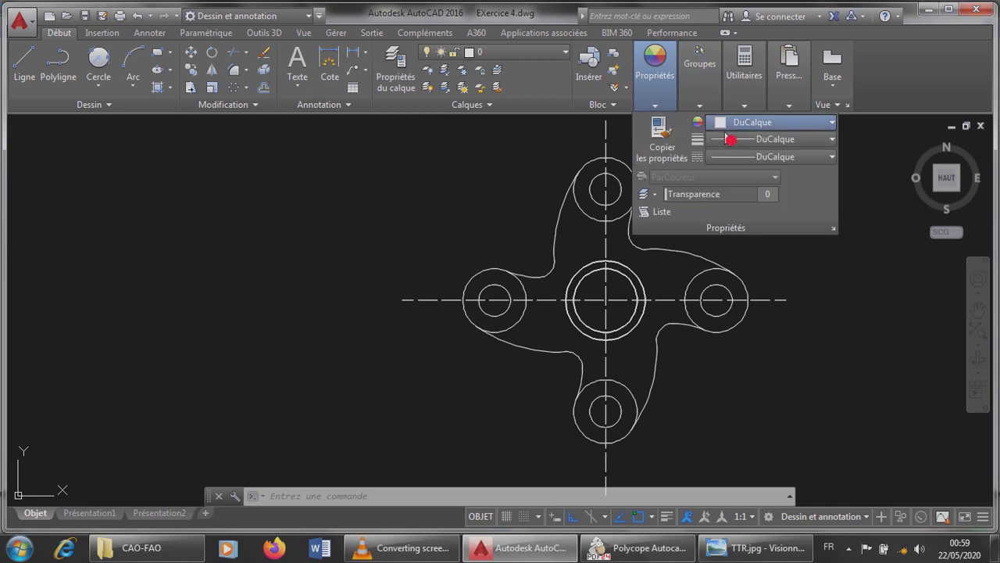
click(742, 123)
click(746, 268)
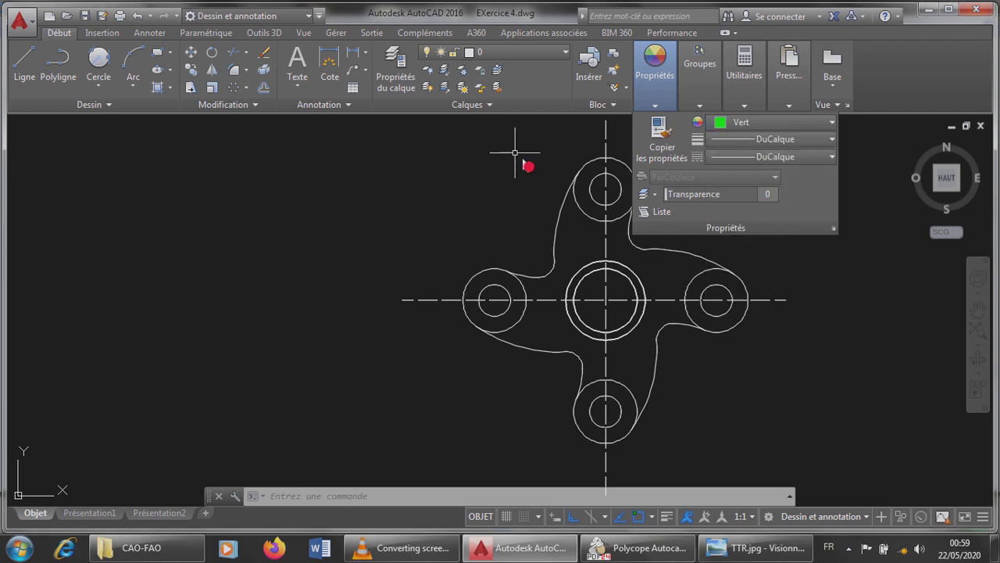
key(Escape)
key(Escape)
key(Escape)
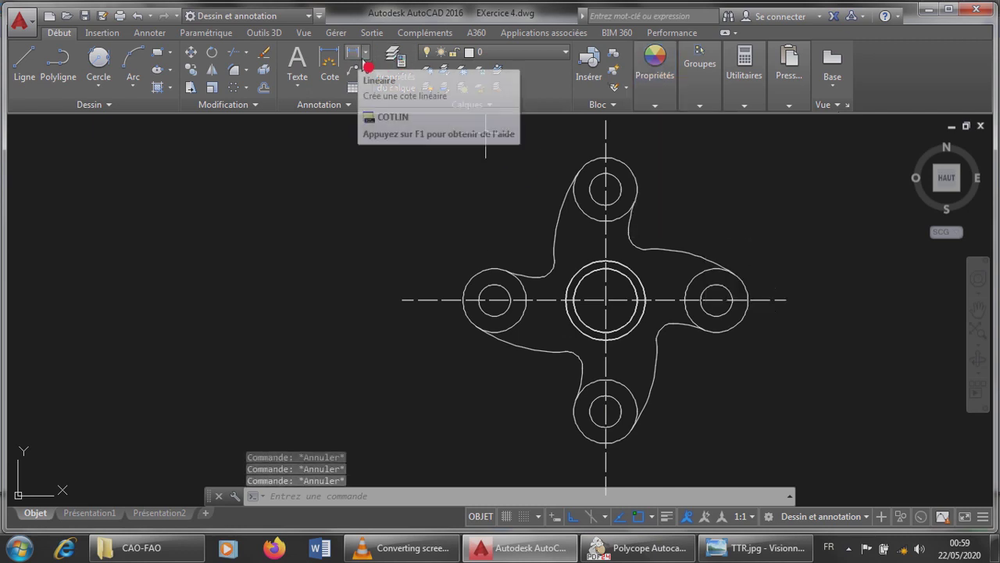
Add a horizontal linear dimension from the hub's centre to the right arm circle's centre, placing its dimension line below the right arm.
click(366, 68)
click(621, 313)
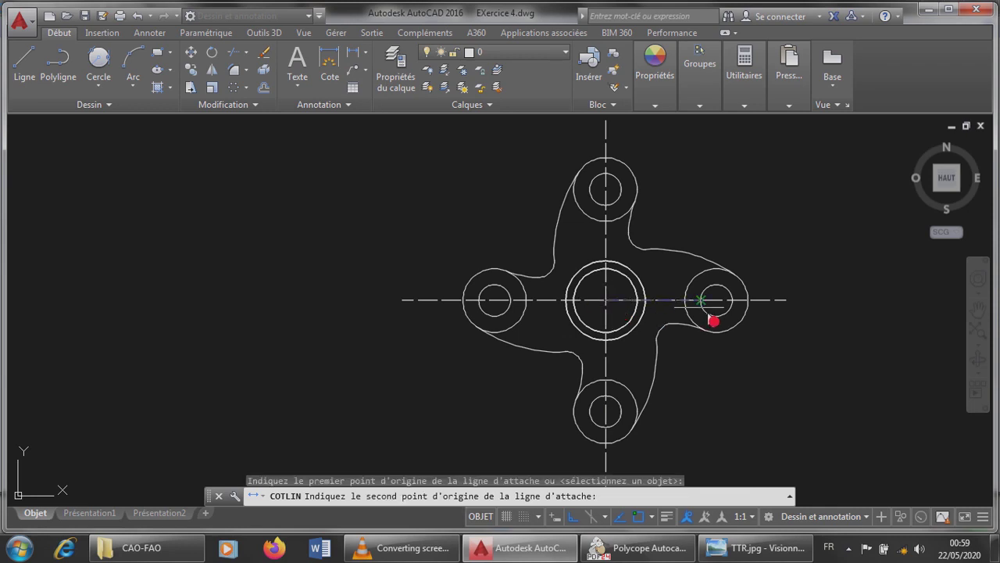
click(716, 301)
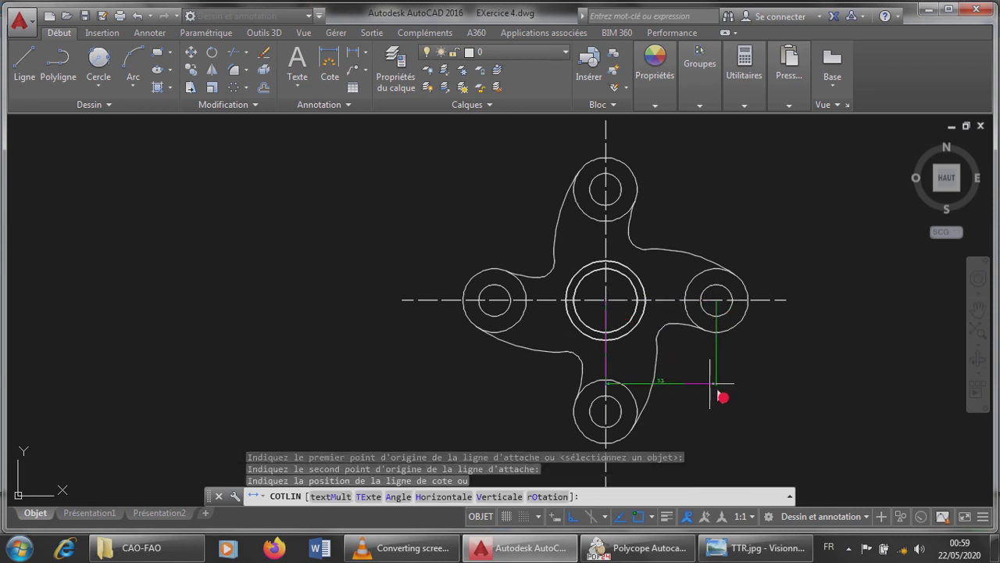
click(712, 372)
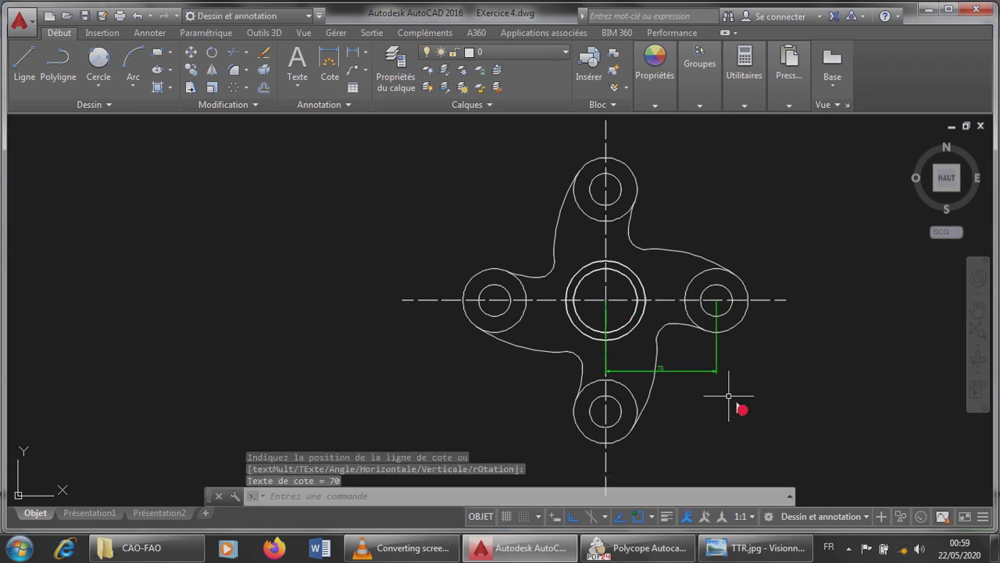
click(638, 516)
click(638, 517)
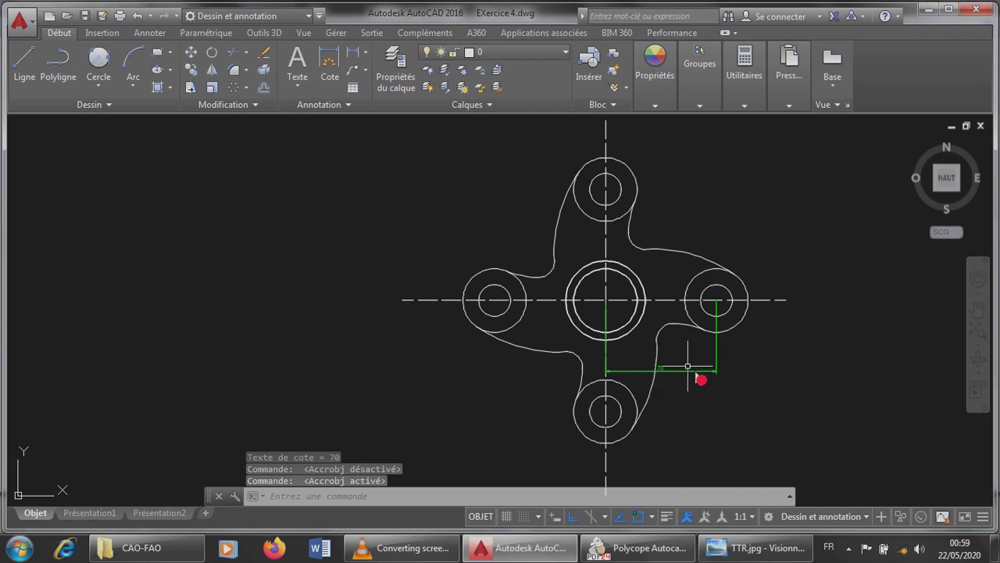
scroll(670, 385, up, 2)
scroll(662, 372, down, 2)
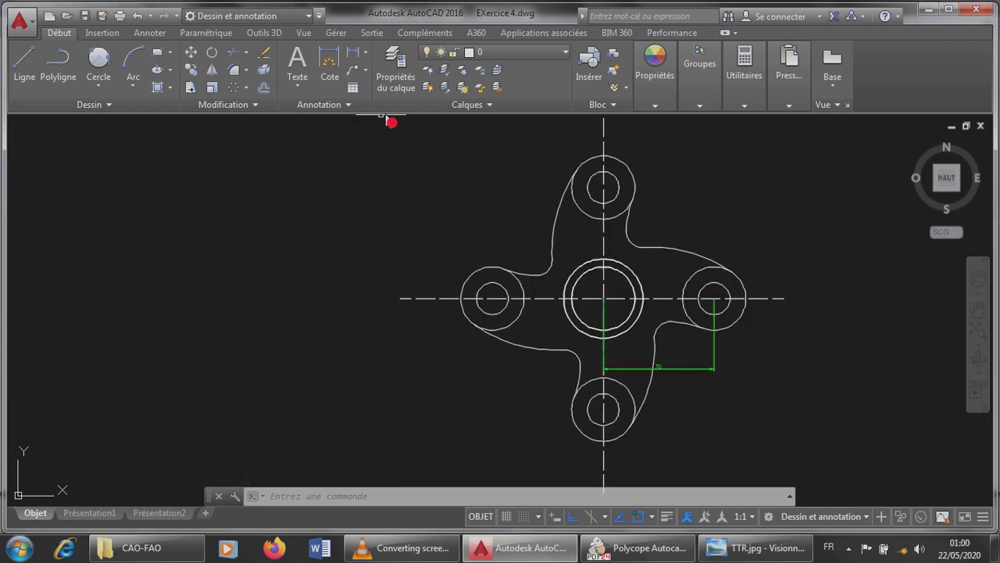
Open the ISO-25 dimension style for modification and set its text height to 4.
click(349, 105)
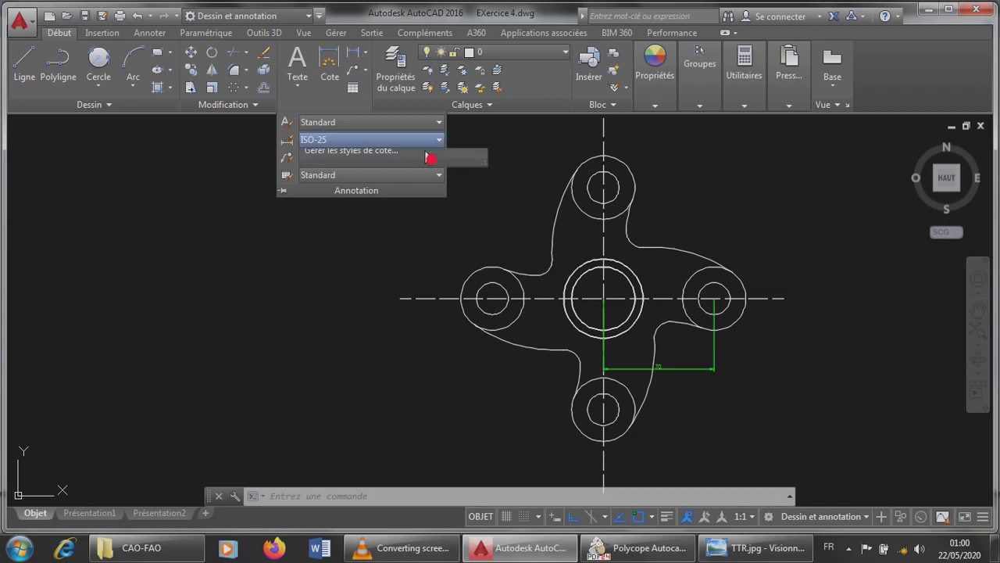
click(428, 146)
click(382, 304)
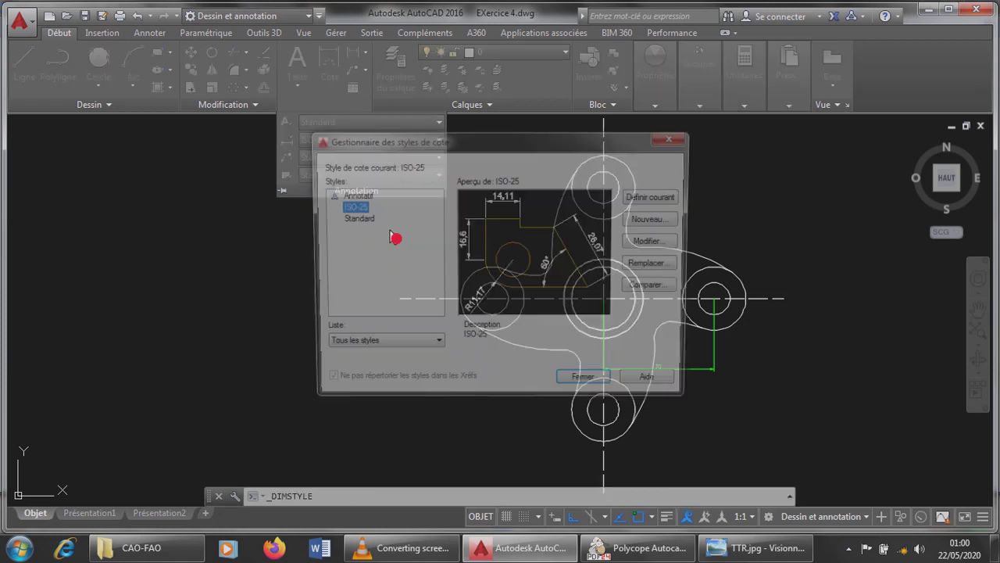
click(358, 222)
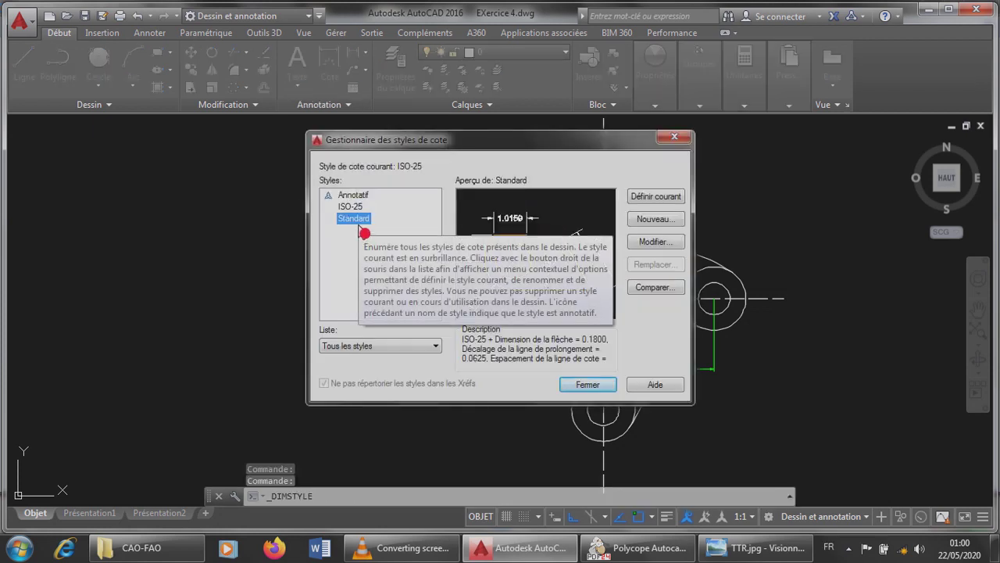
click(358, 211)
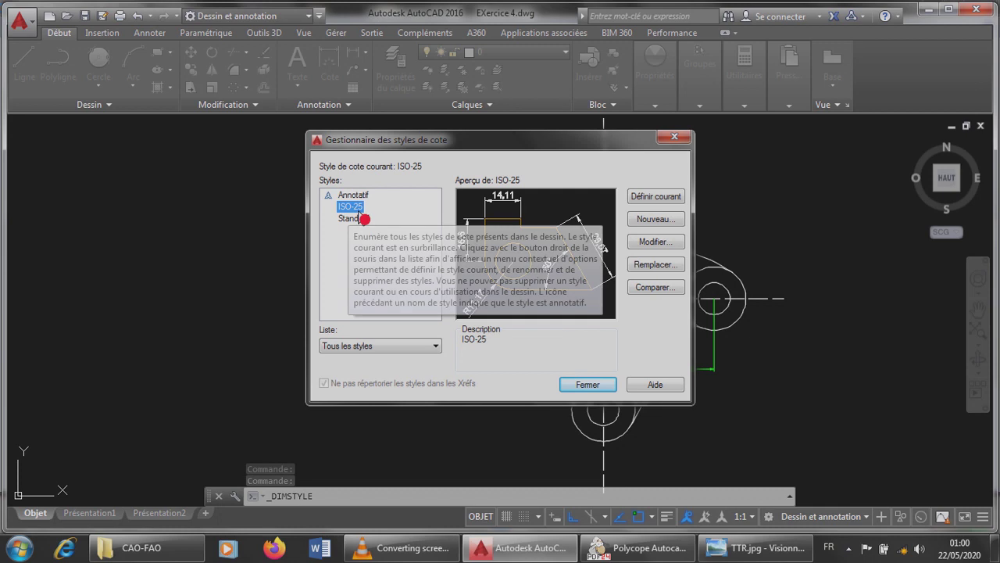
click(652, 249)
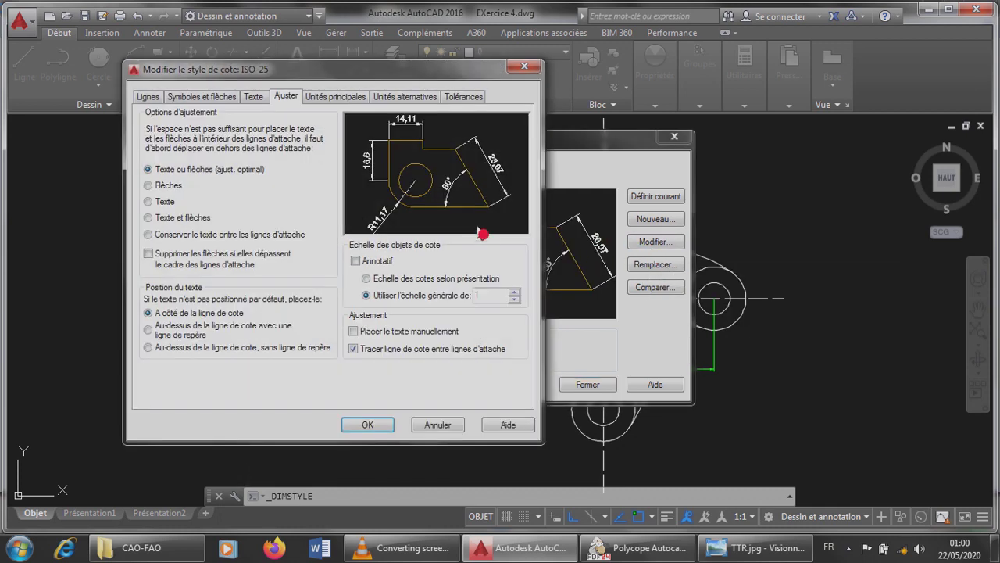
click(253, 98)
drag(313, 205, 261, 216)
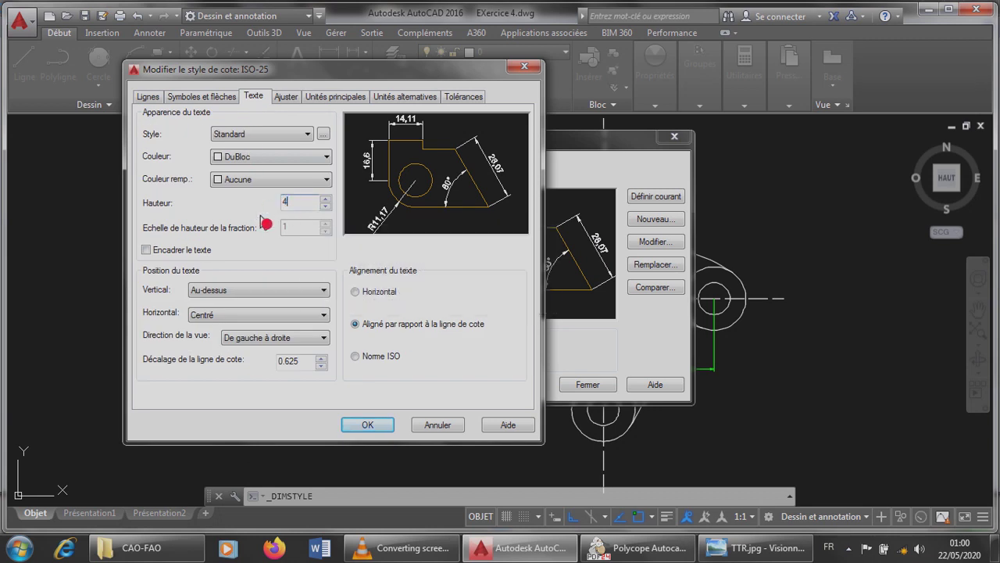
Change the arrow size of the ISO-25 dimension style, accept the changes and close the style manager.
click(214, 98)
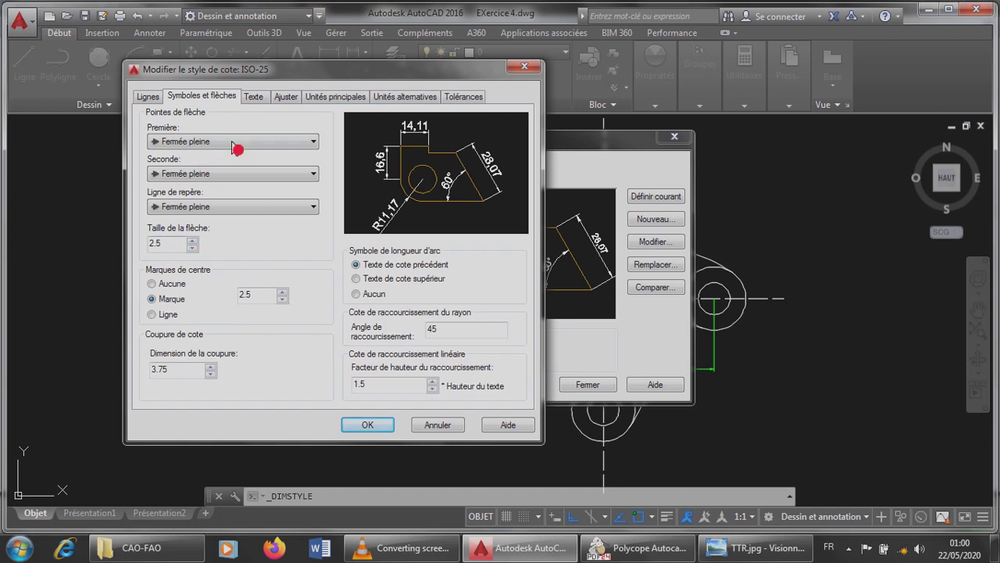
drag(172, 249, 134, 272)
click(366, 426)
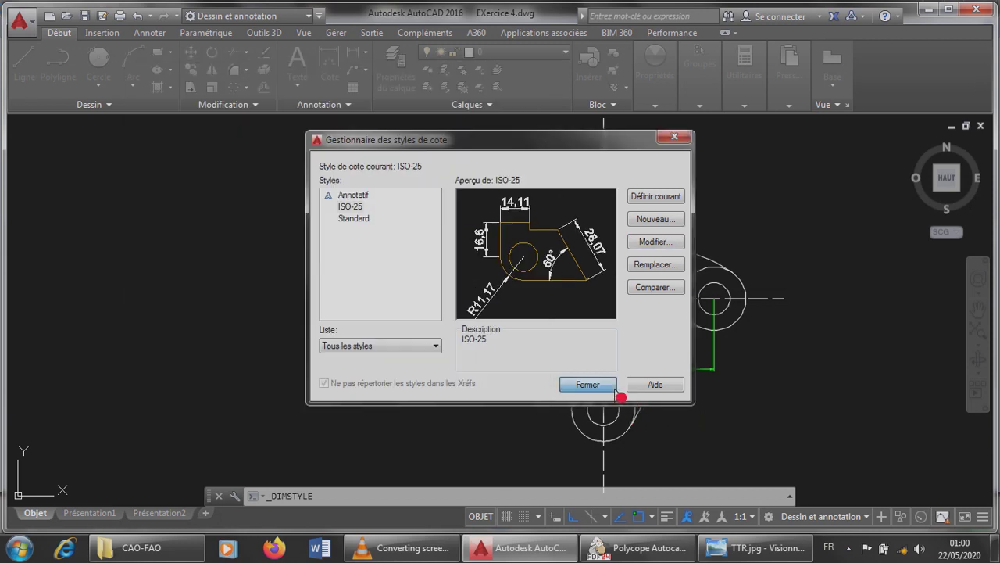
click(586, 383)
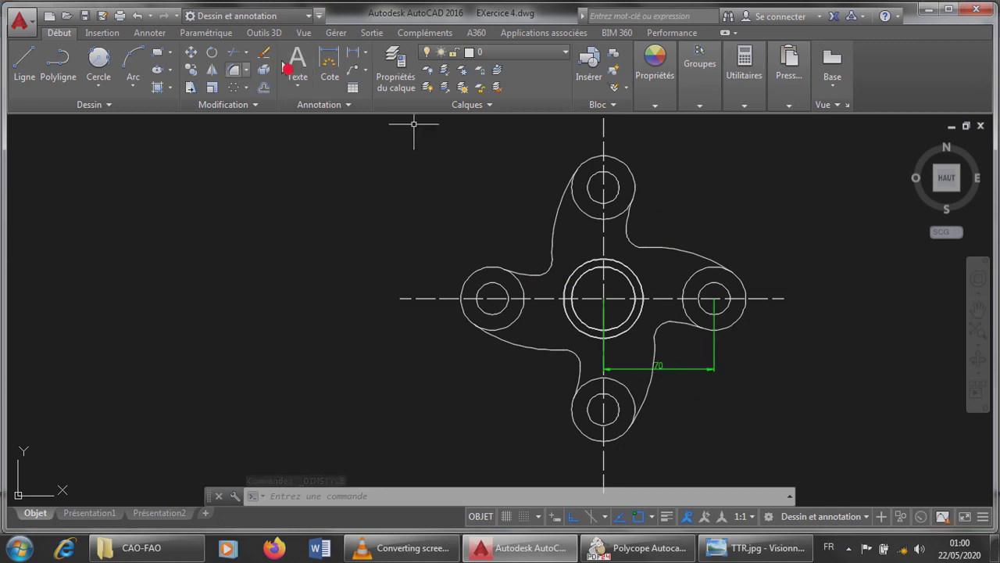
Consult the PDF and add a radius dimension to the large arc along the right arm's upper edge, with its text above the part.
click(361, 61)
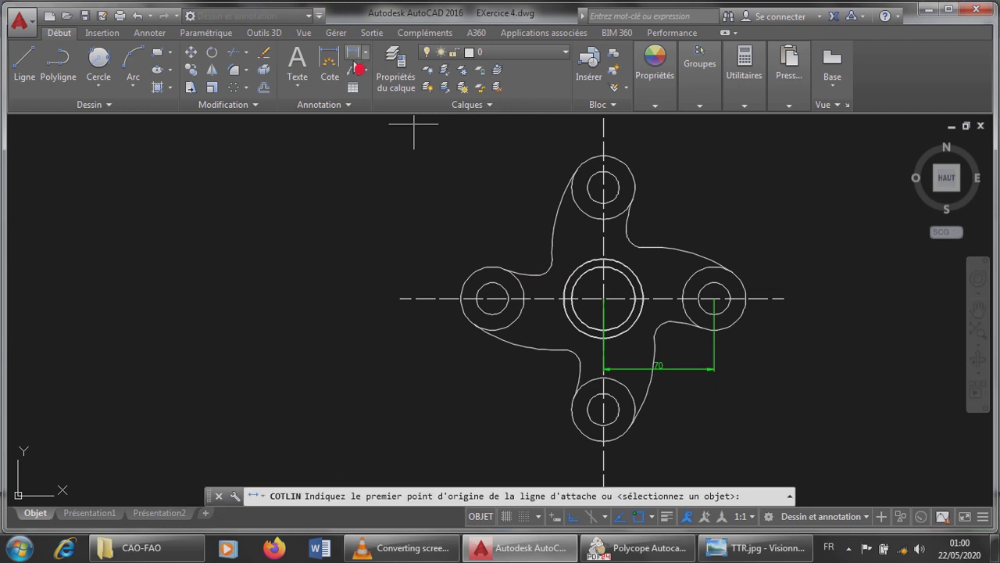
click(365, 52)
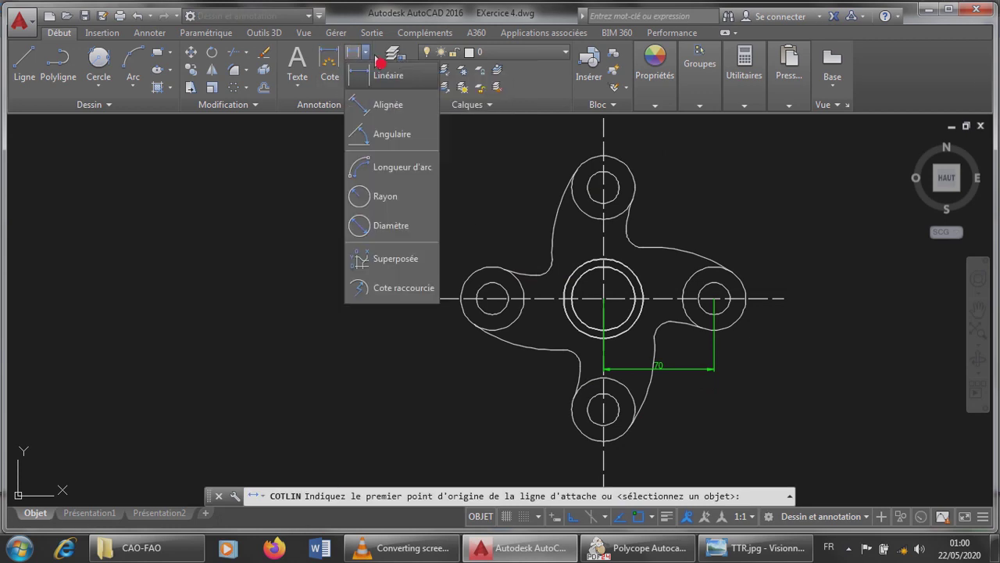
click(388, 199)
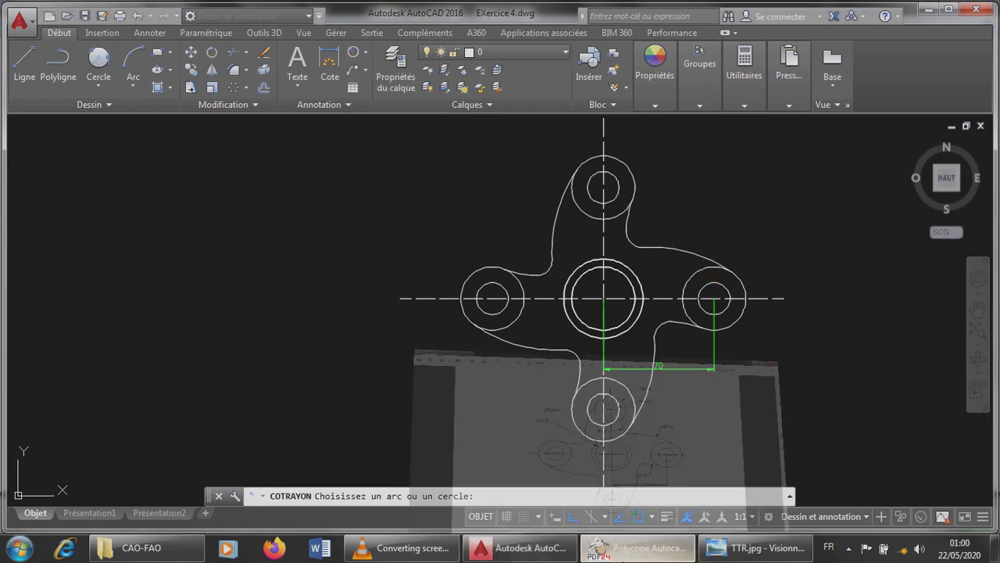
click(637, 547)
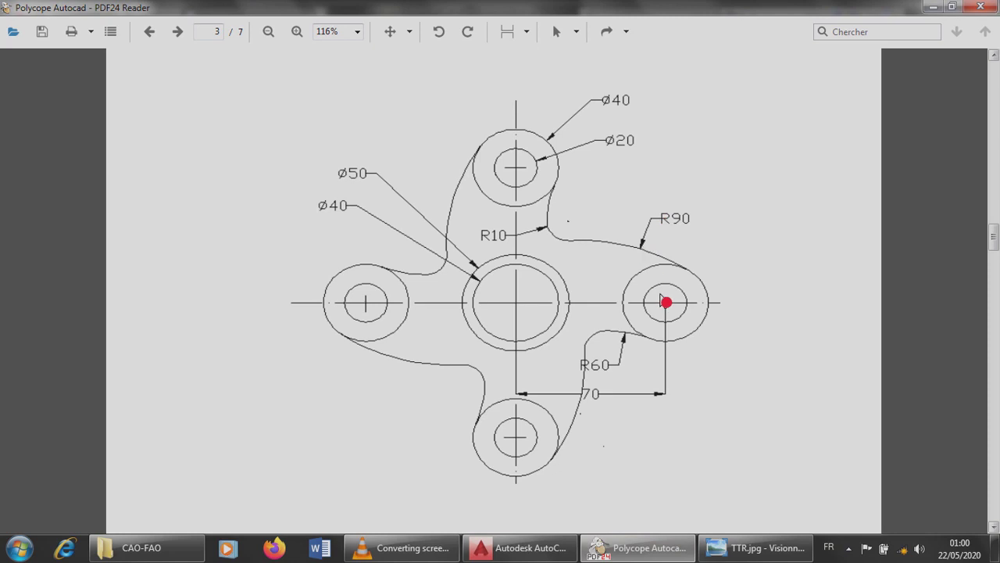
click(571, 546)
click(668, 247)
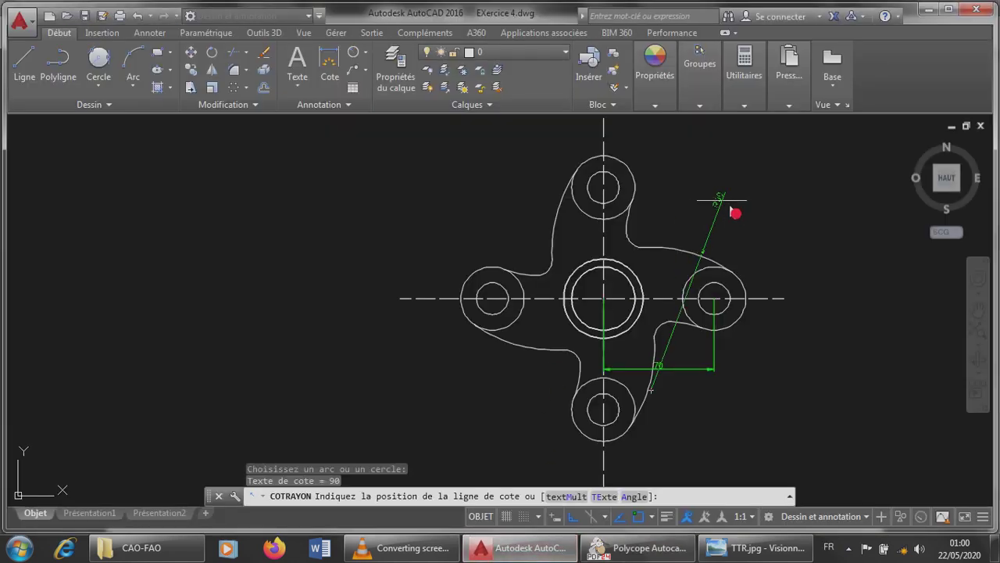
click(707, 175)
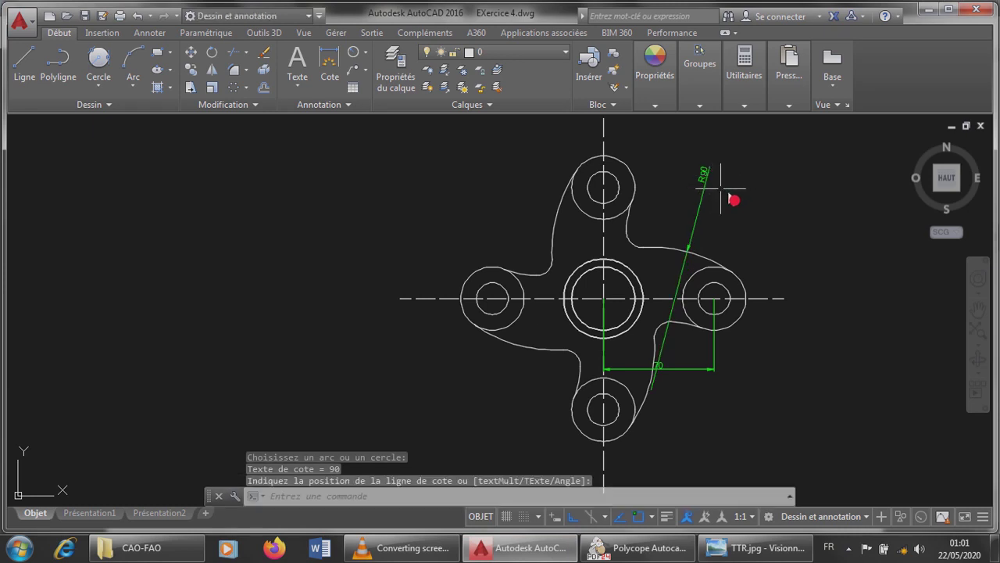
scroll(711, 187, up, 2)
scroll(707, 182, down, 2)
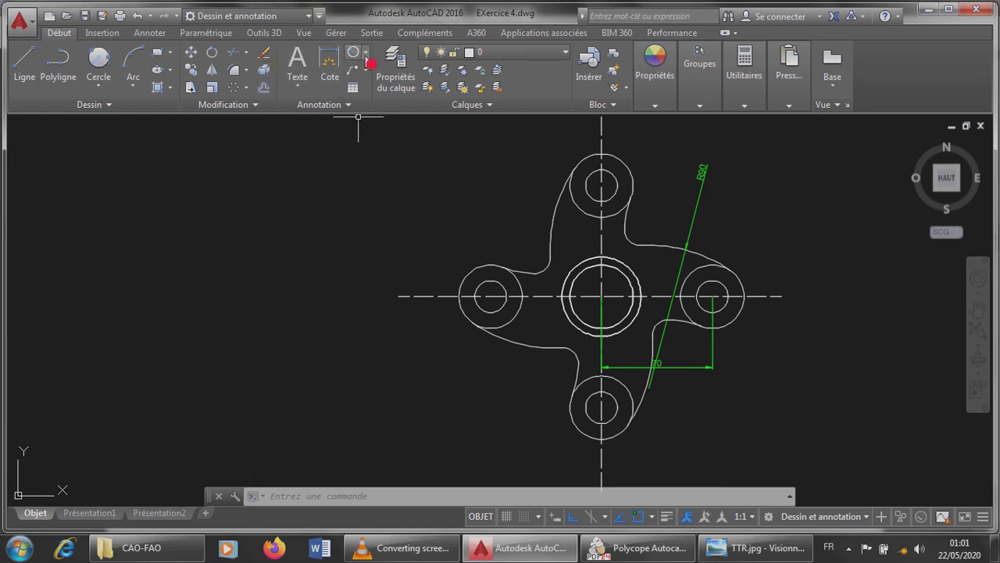
Add a radius dimension to the arc along the right arm's lower edge, placing its text just below the arc.
click(358, 53)
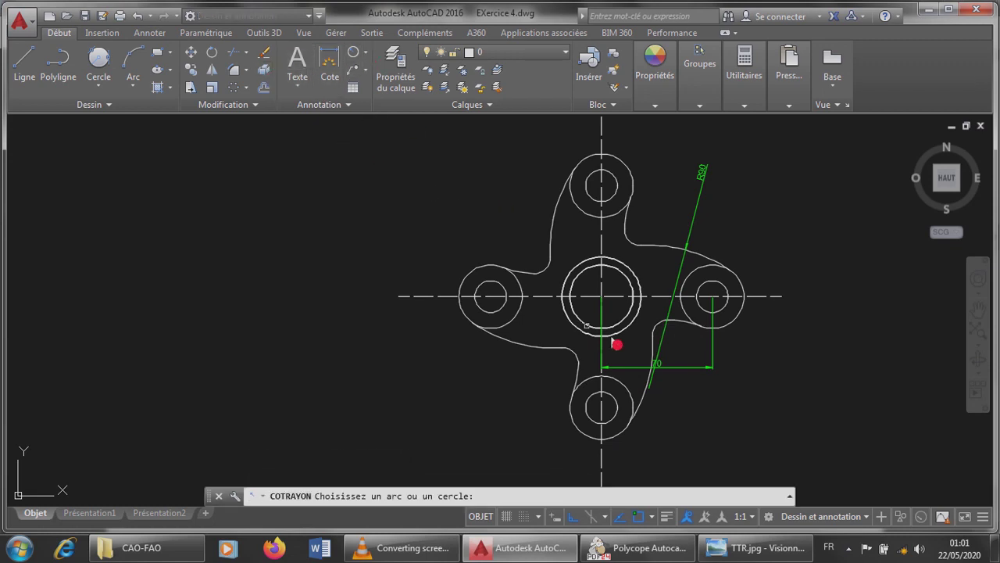
click(691, 334)
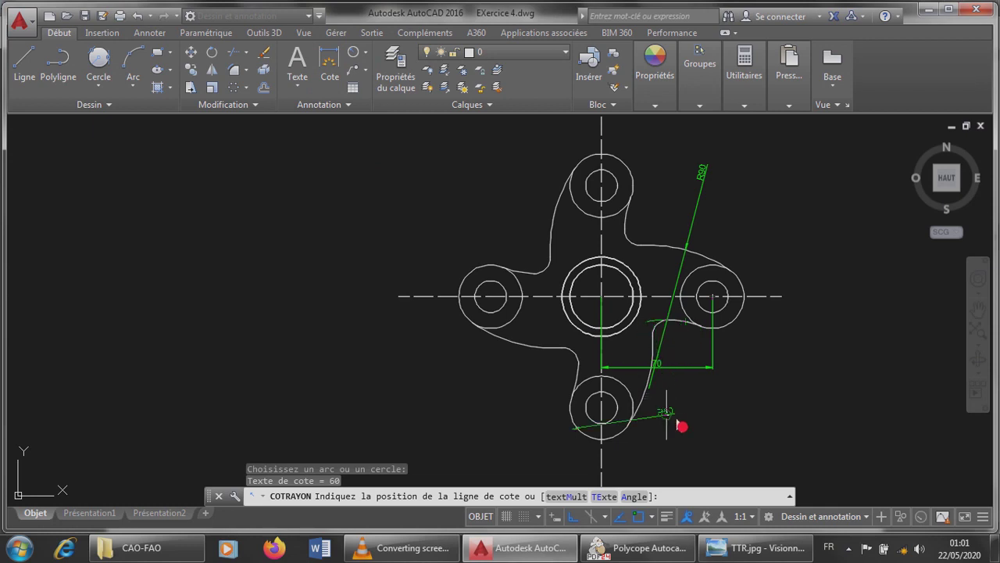
click(676, 335)
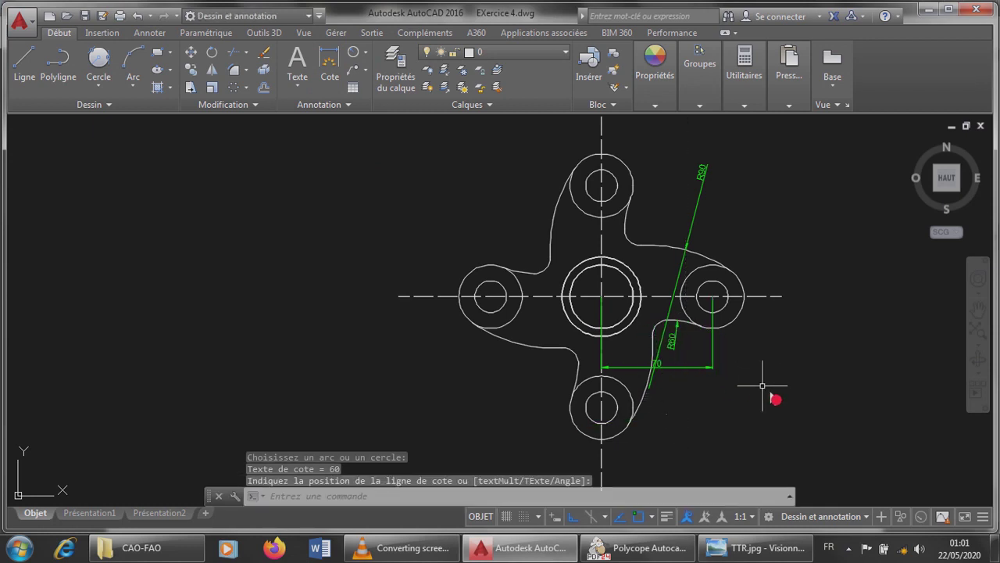
key(Escape)
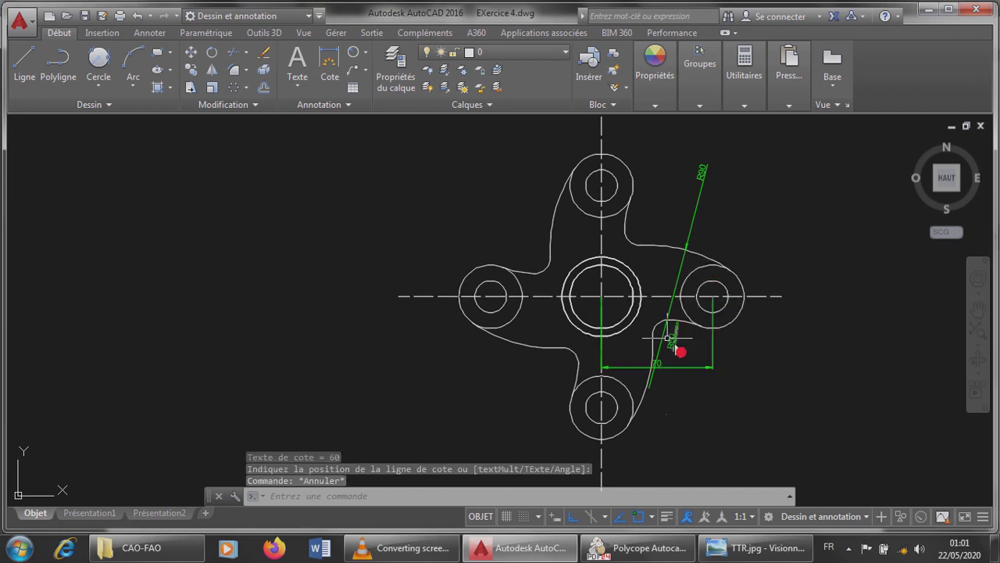
Modify the ISO-25 dimension style's fit settings to stop drawing dimension lines between extension lines, accept, and close the style manager.
scroll(668, 340, up, 2)
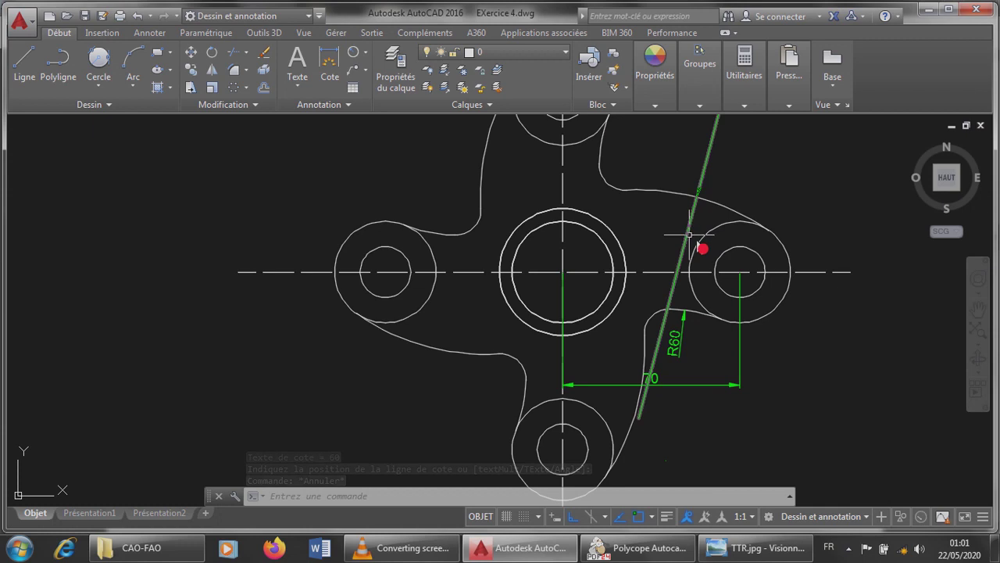
click(349, 106)
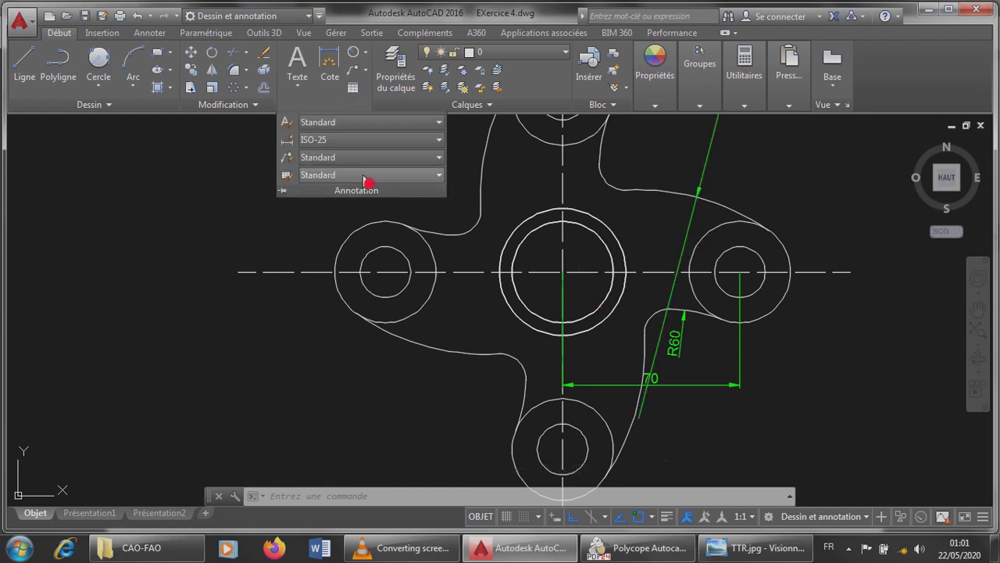
click(359, 139)
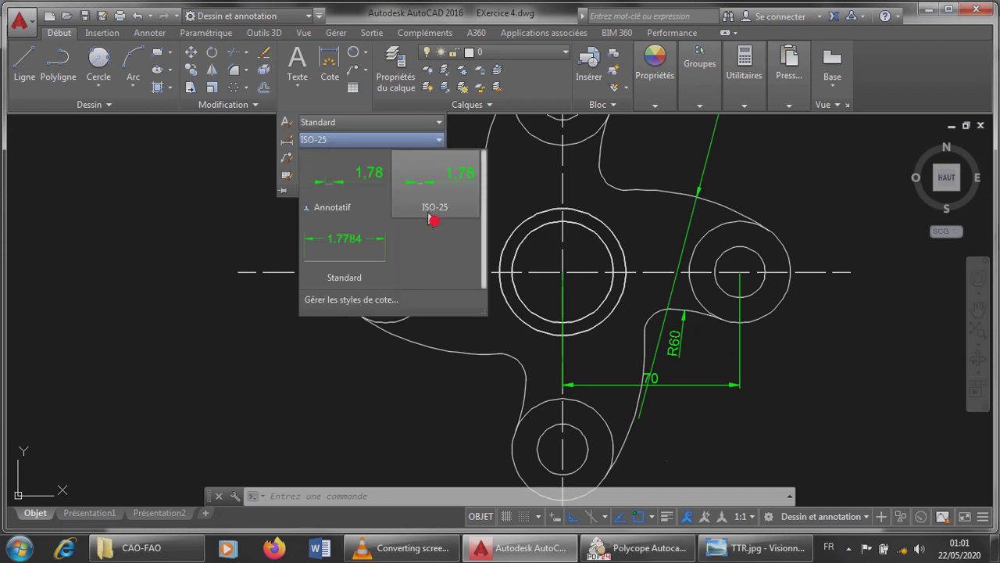
click(367, 305)
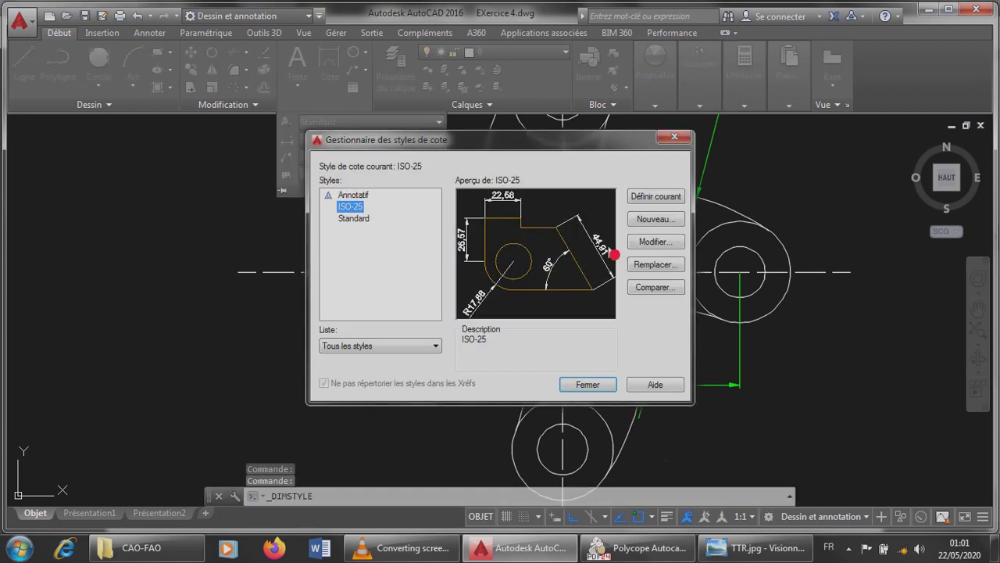
click(658, 246)
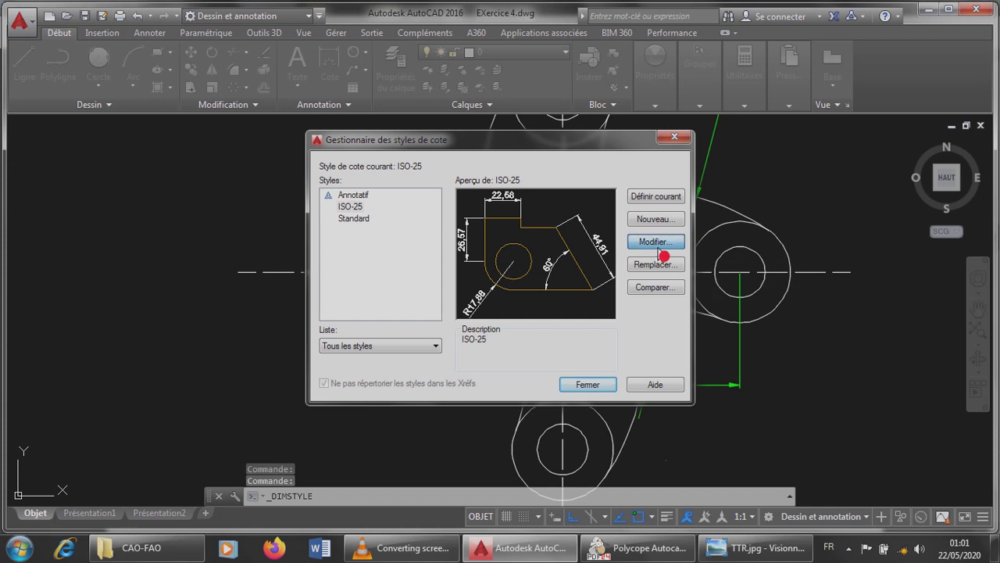
click(286, 97)
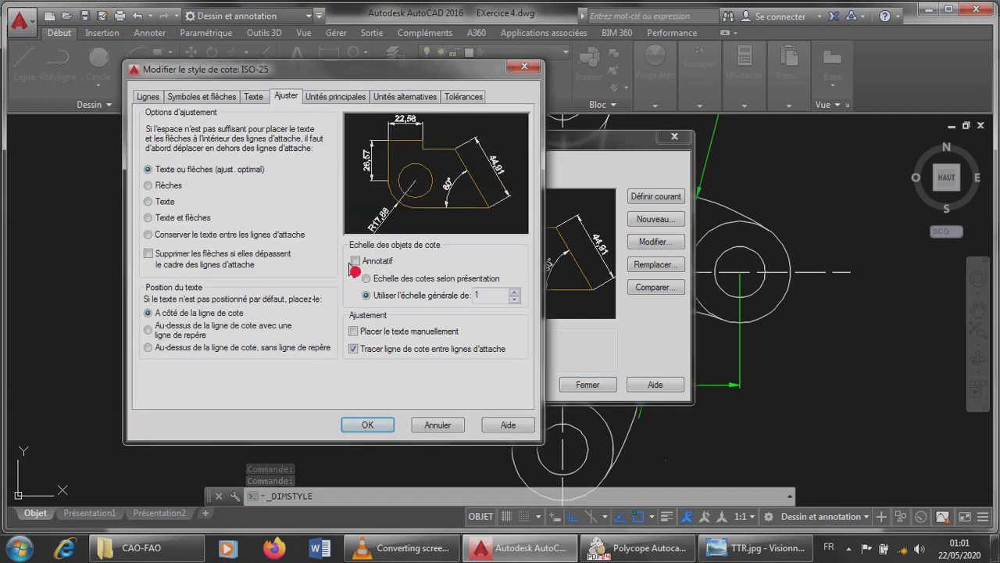
click(360, 355)
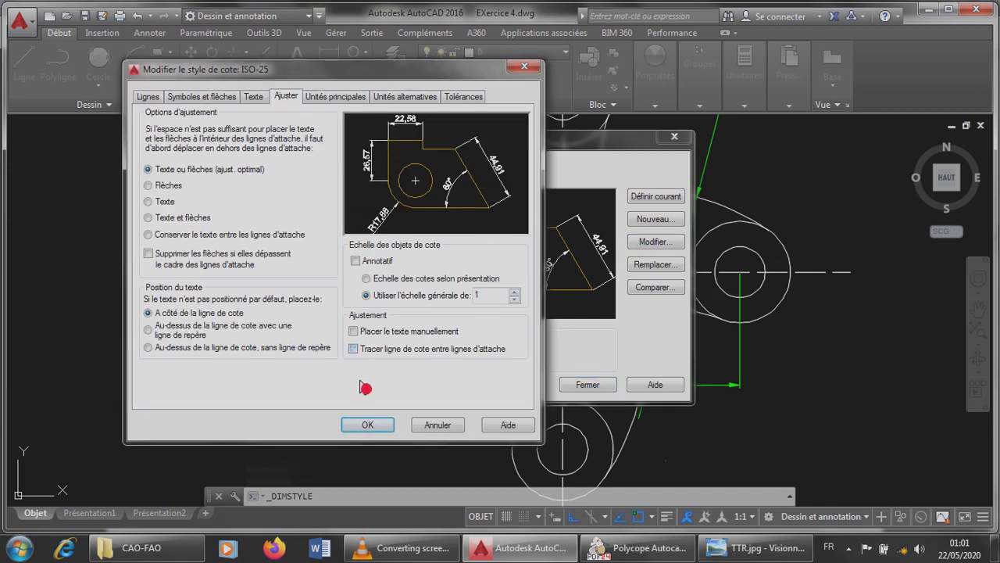
click(374, 430)
click(588, 384)
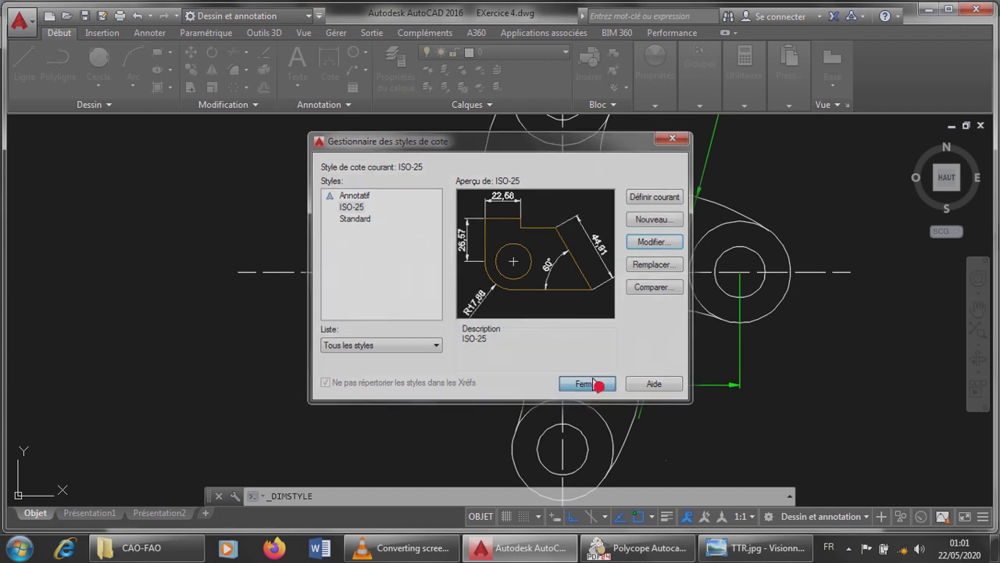
Add diameter dimensions to the outer and inner circles of the upper arm, placing both texts to the left of the arm.
scroll(727, 202, down, 2)
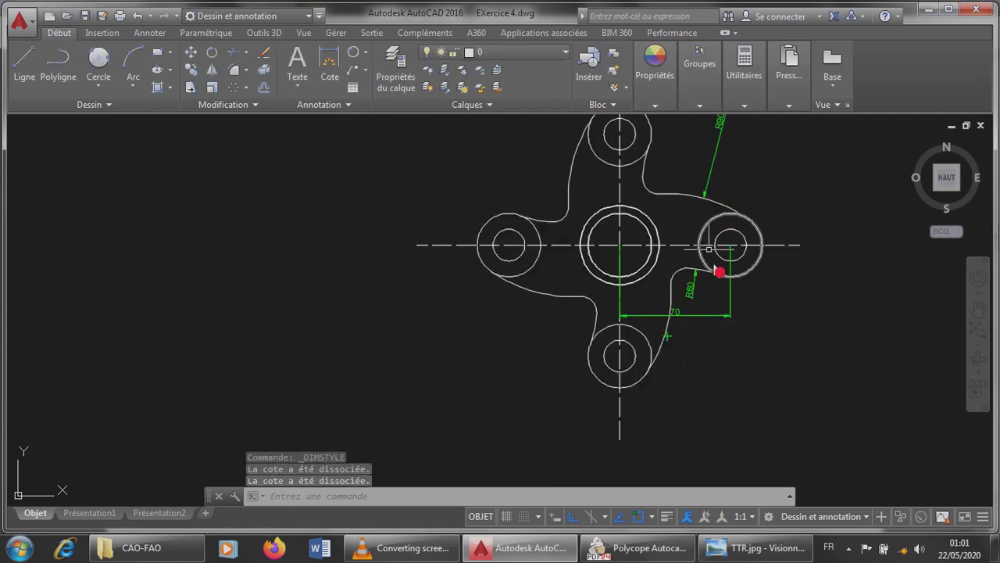
scroll(759, 257, down, 2)
scroll(782, 186, up, 2)
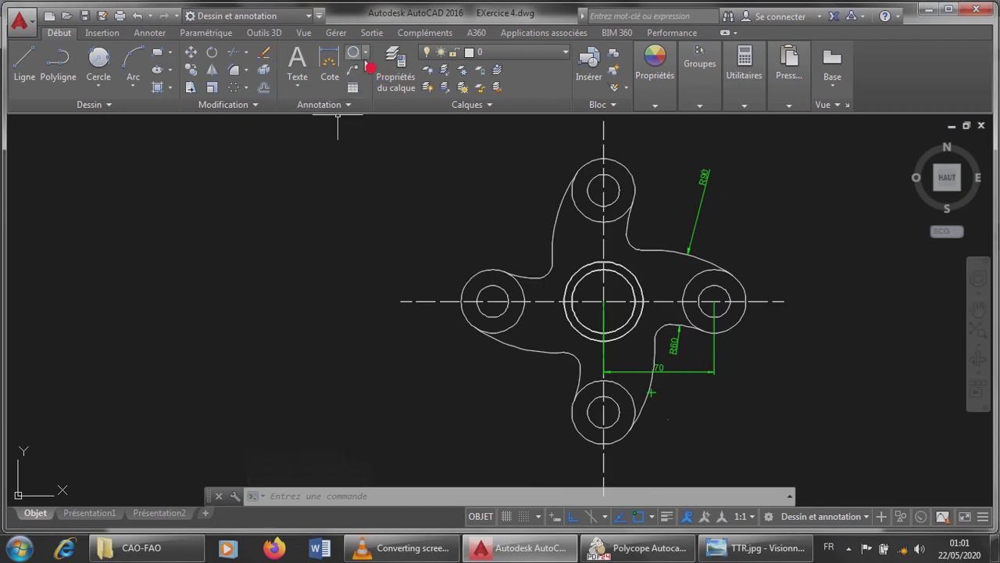
click(368, 68)
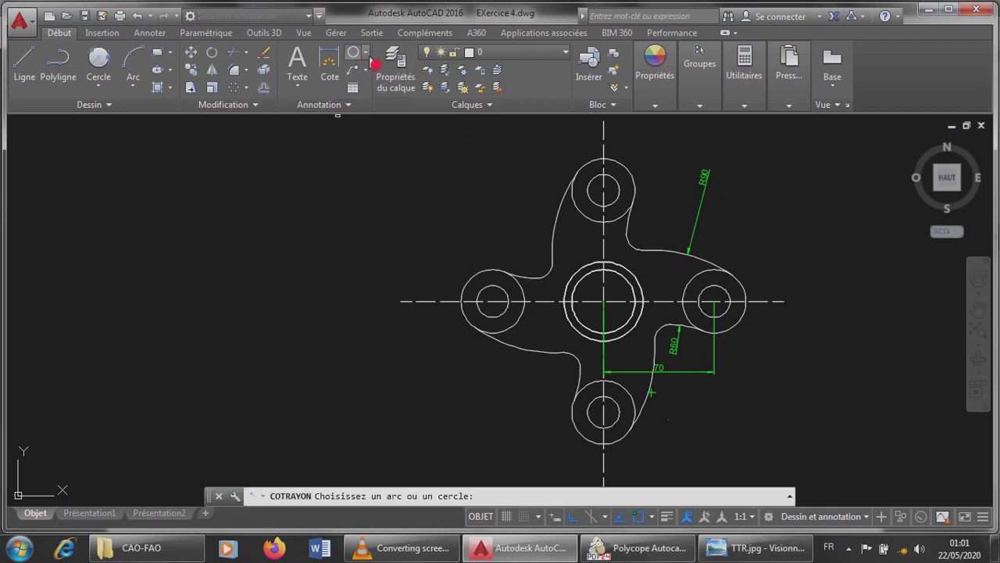
click(367, 56)
click(380, 226)
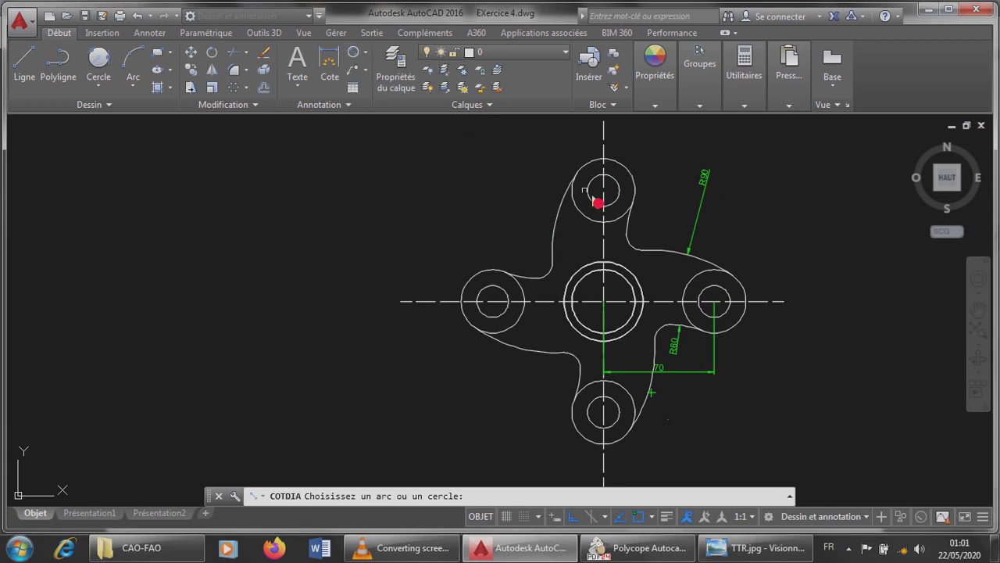
click(586, 166)
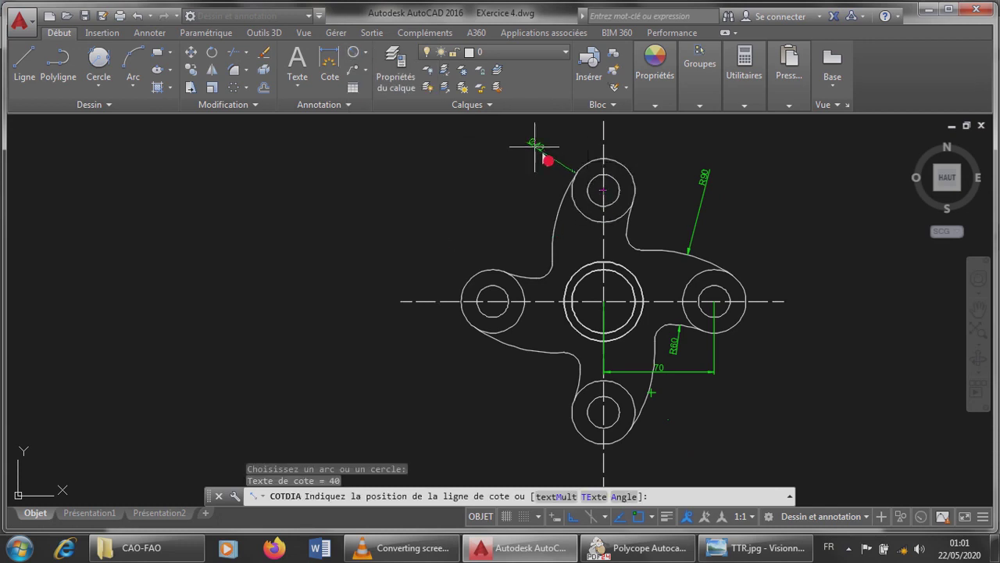
click(536, 149)
scroll(560, 161, up, 2)
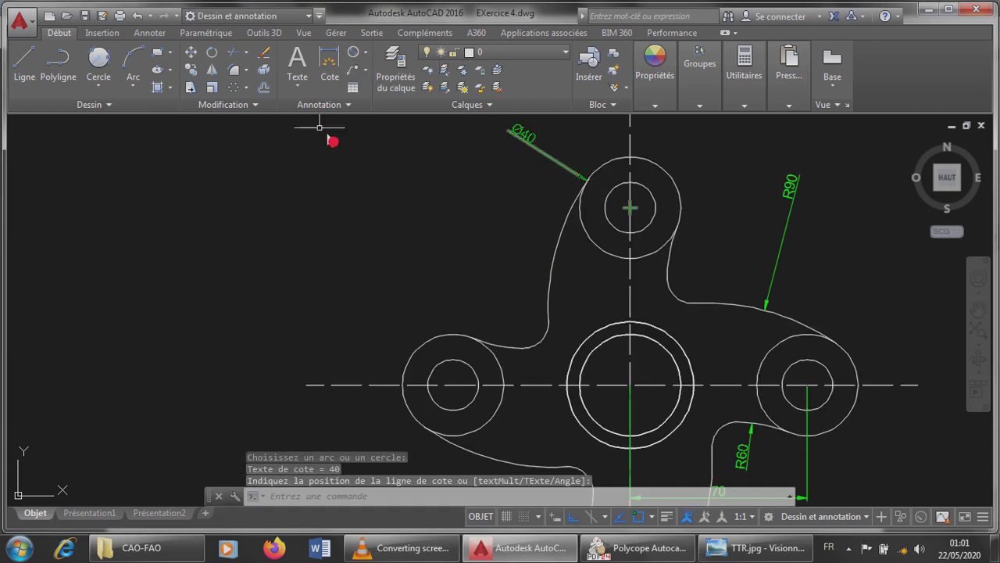
key(Return)
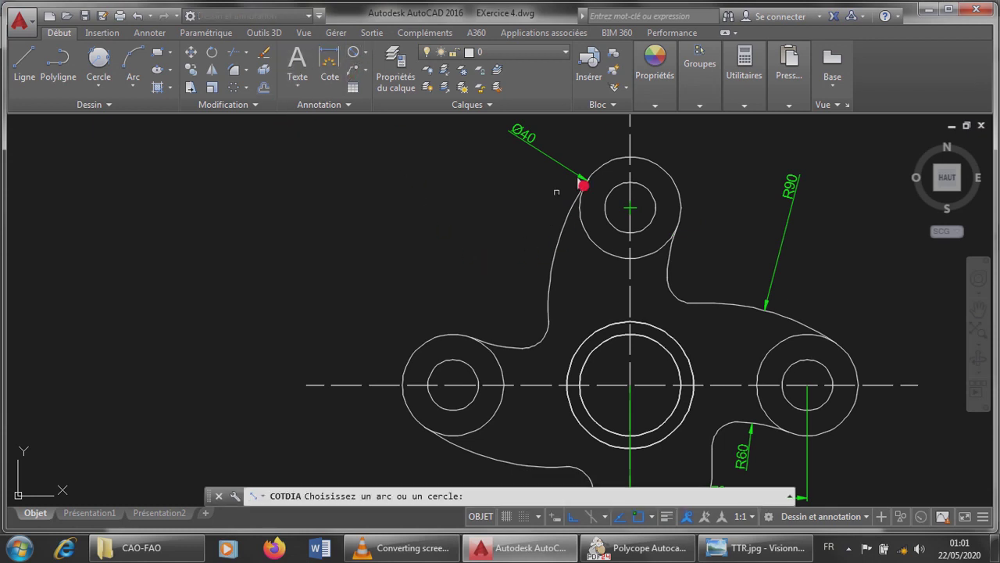
click(619, 229)
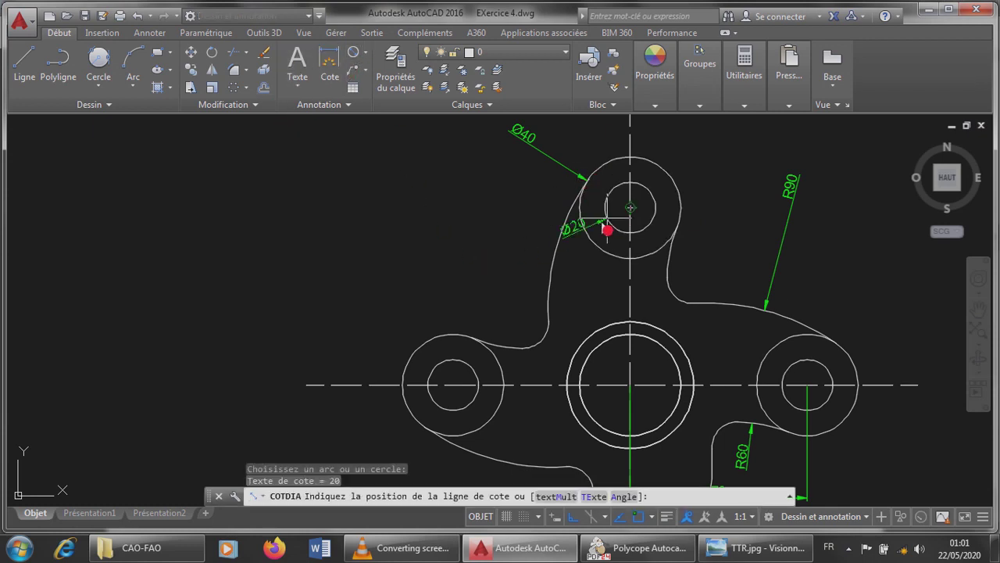
click(495, 211)
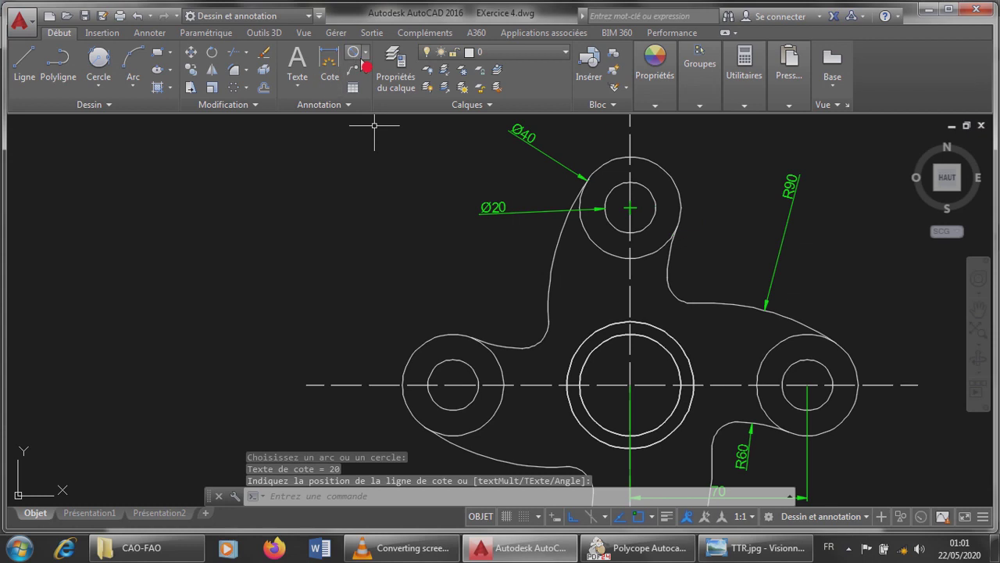
Add diameter dimensions to the outer and inner central circles, placing both texts at the upper left between the left and upper arms.
click(358, 55)
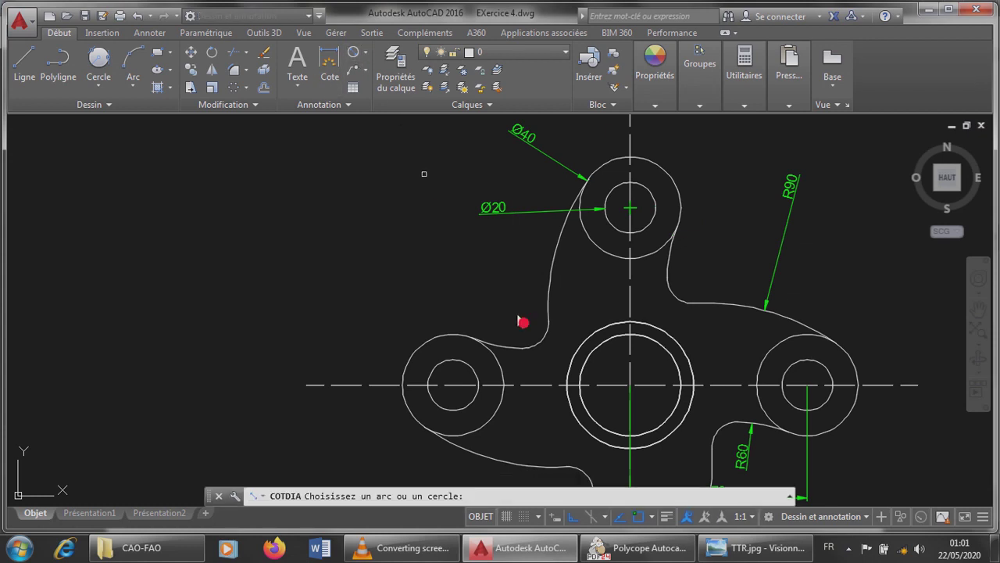
click(583, 339)
click(391, 251)
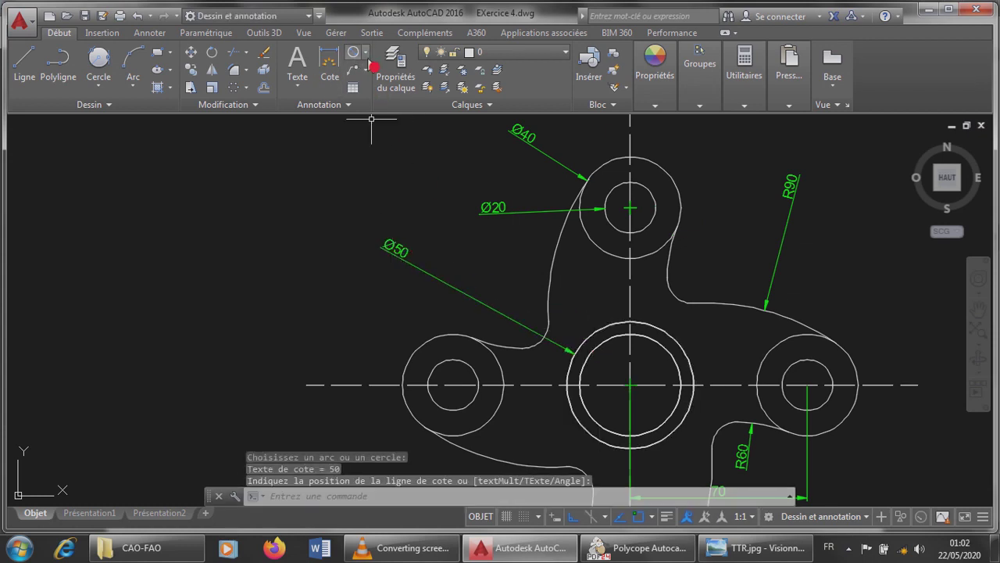
click(354, 51)
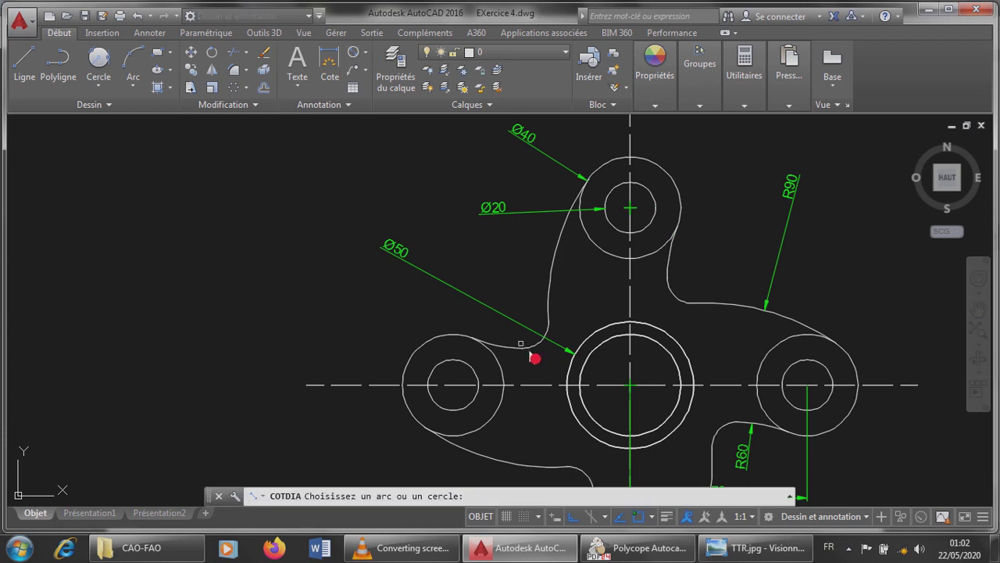
click(583, 407)
click(490, 271)
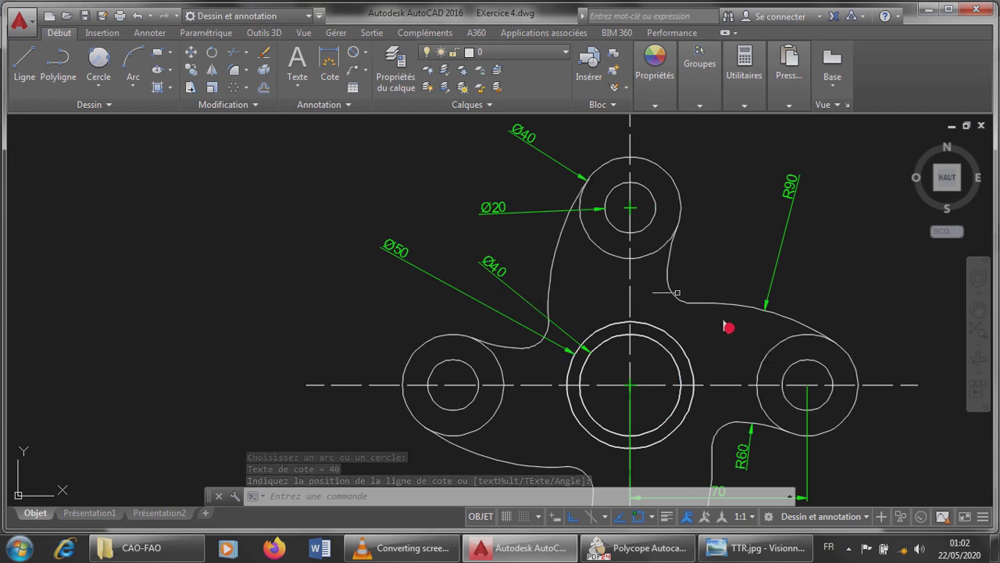
Compare the whole dimensioned part with the Exercice 4 drawing in the PDF, checking its dimensions.
click(682, 559)
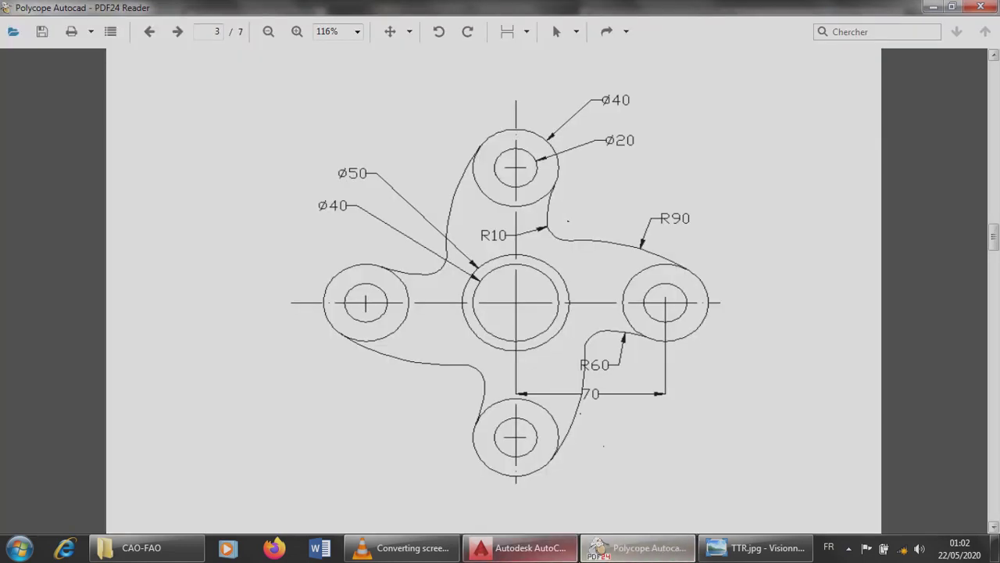
click(519, 547)
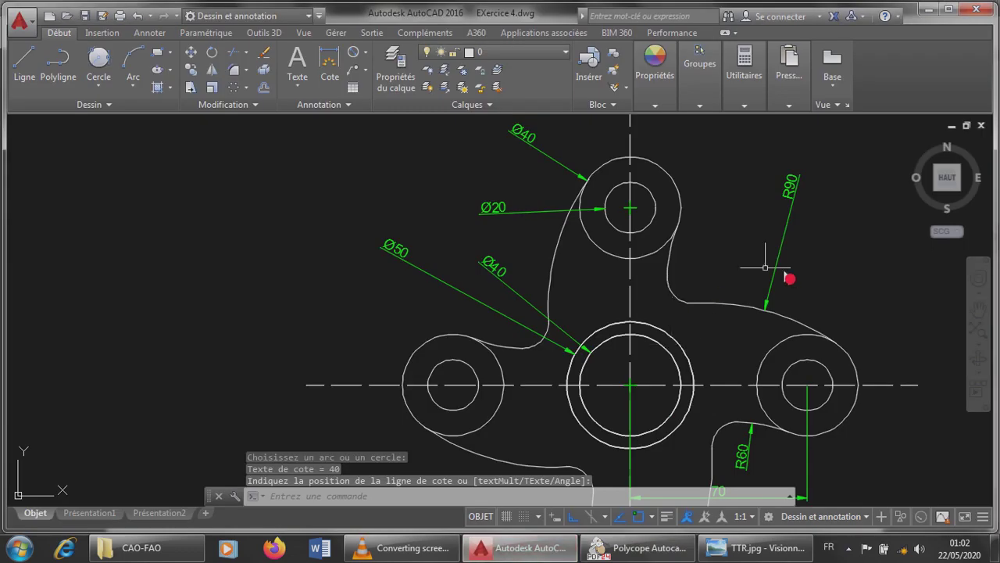
scroll(770, 270, down, 2)
scroll(769, 285, up, 1)
scroll(871, 364, down, 2)
scroll(891, 356, up, 3)
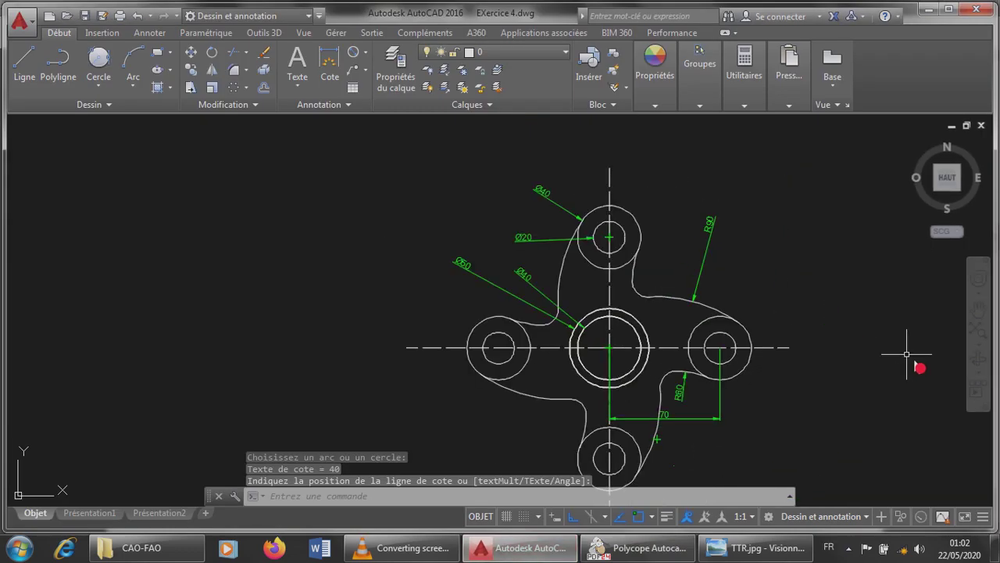
scroll(910, 402, down, 2)
scroll(907, 414, up, 2)
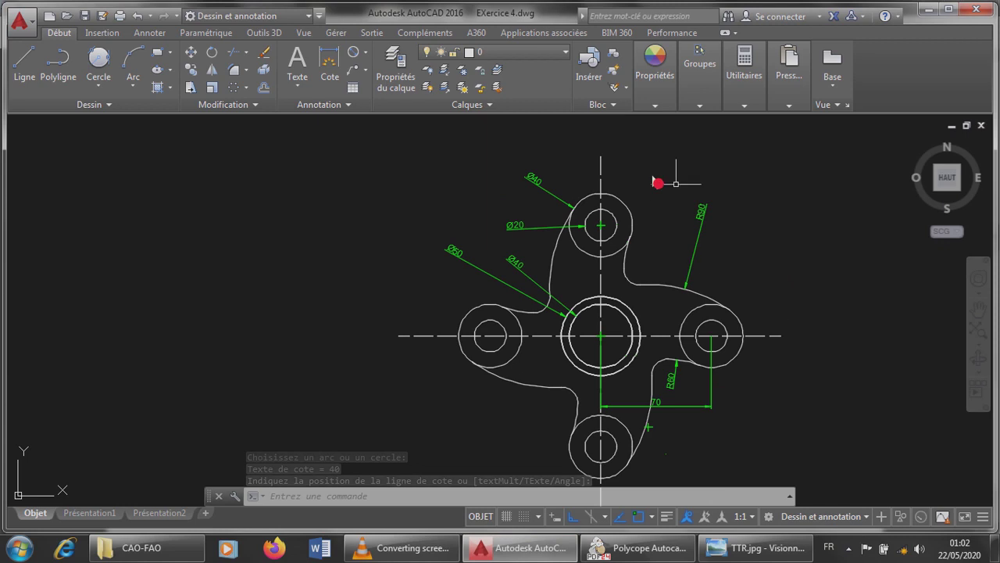
click(979, 310)
mouse_move(783, 319)
mouse_down()
mouse_move(665, 268)
mouse_move(674, 292)
mouse_move(673, 283)
mouse_up()
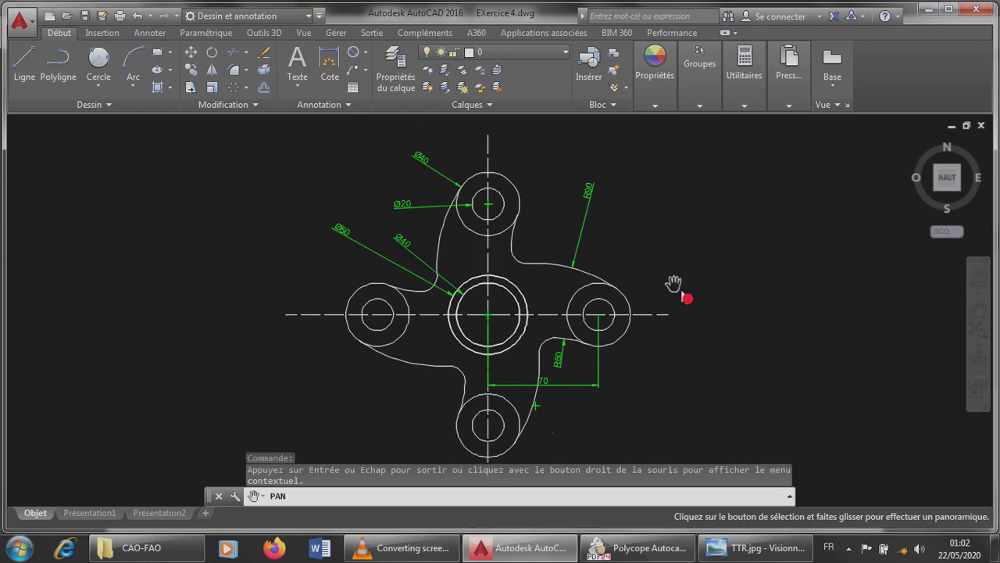
scroll(673, 283, down, 2)
scroll(674, 285, up, 2)
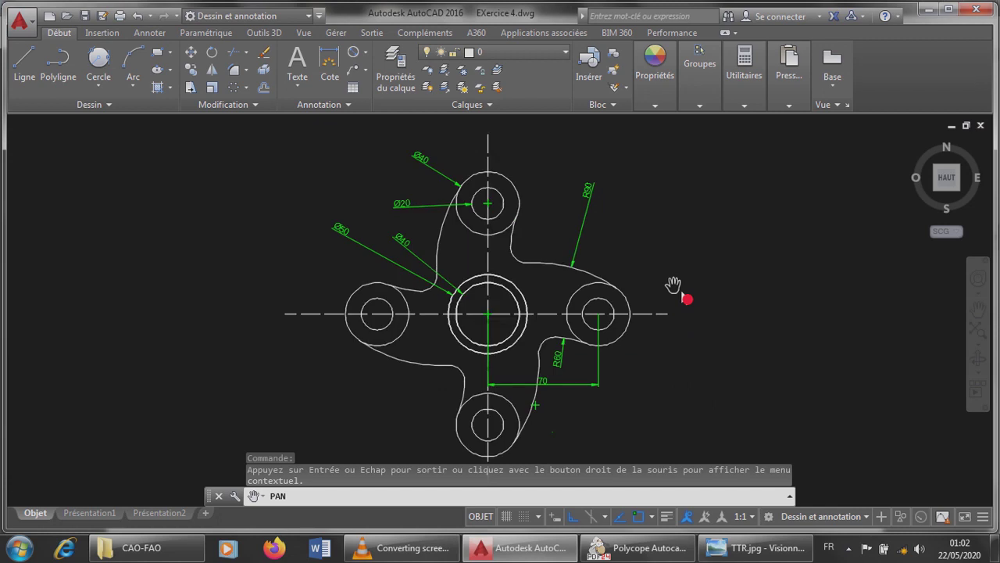
click(637, 548)
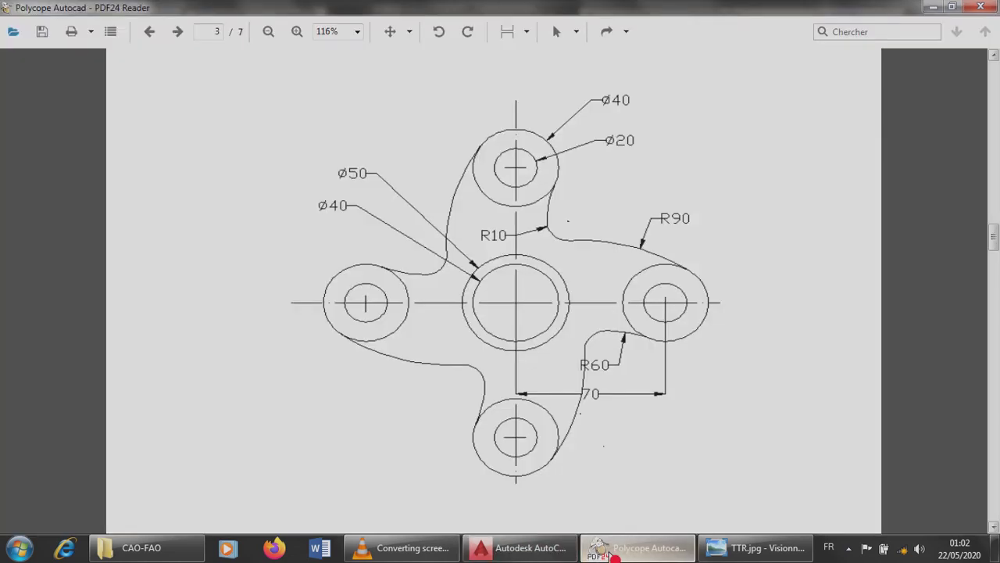
click(550, 553)
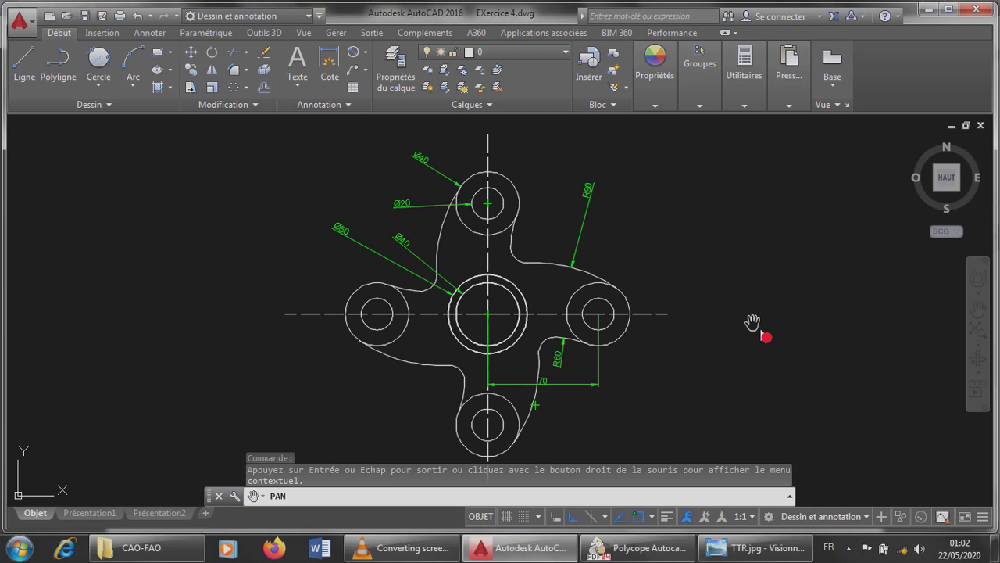